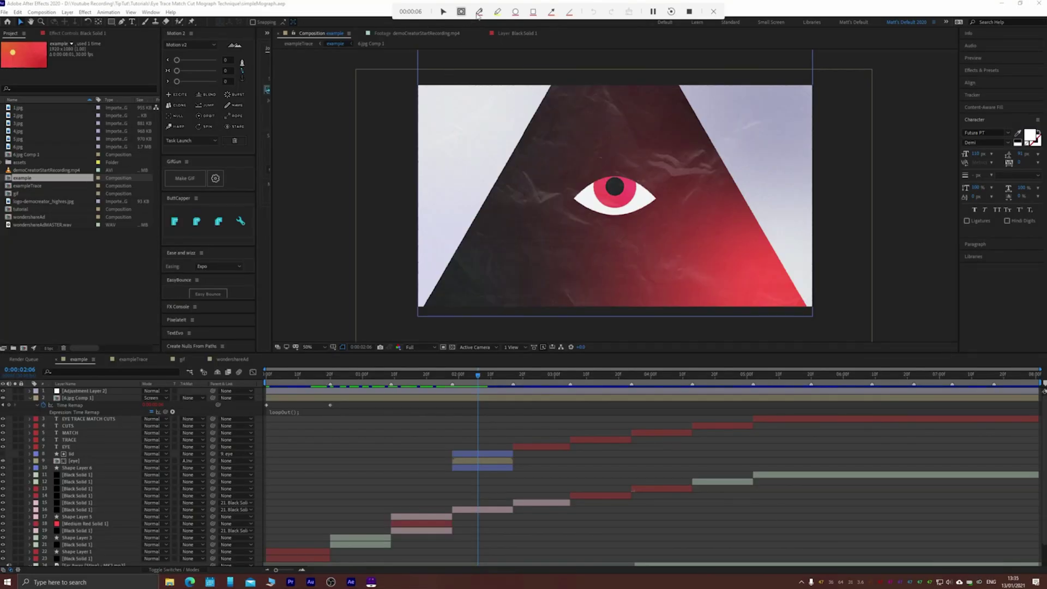
Annotate the recorded preview with a red outline around the eye and red arrows pointing at it
{"action": "left_click", "coordinate": [478, 12]}
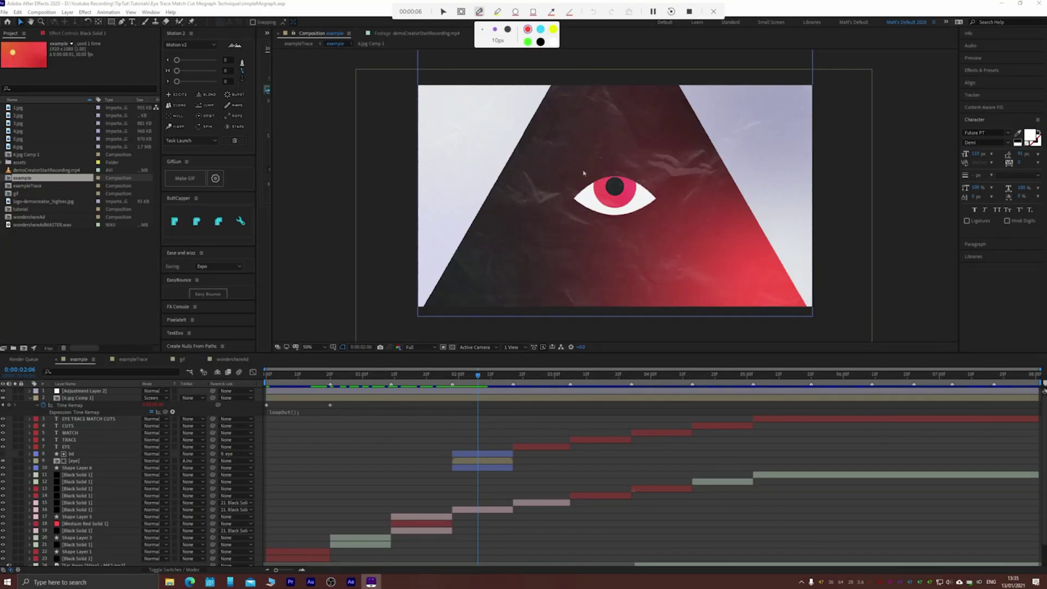
{"action": "left_click_drag", "start_coordinate": [667, 205], "coordinate": [634, 234]}
{"action": "left_click", "coordinate": [551, 12]}
{"action": "left_click_drag", "start_coordinate": [507, 283], "coordinate": [567, 237]}
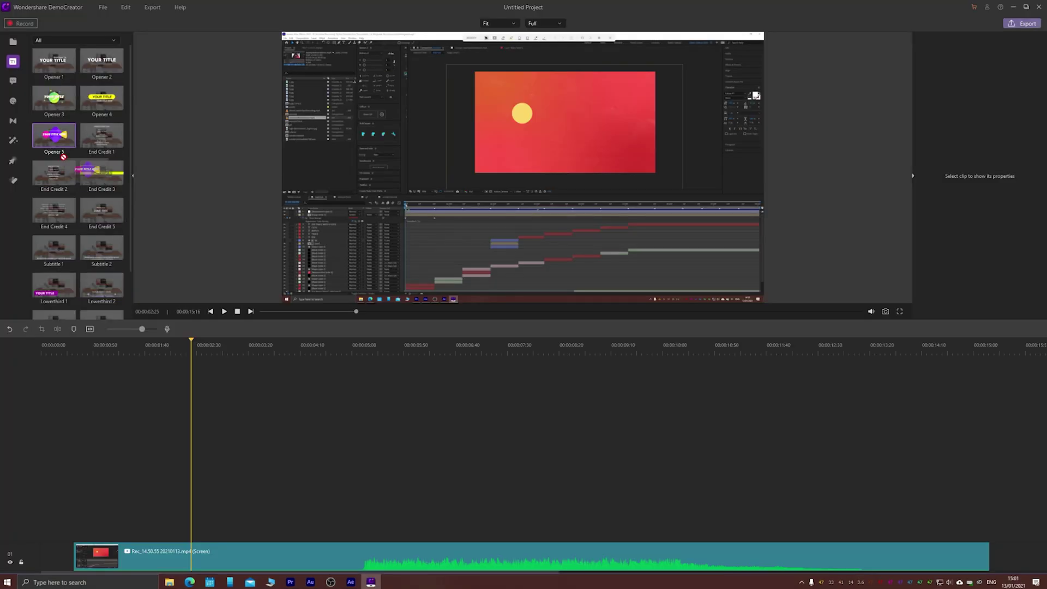
In DemoCreator, add the Opener 5 title over the screen recording and set its main title text to "EYE TRACE"
{"action": "left_click_drag", "start_coordinate": [63, 157], "coordinate": [521, 169]}
{"action": "key", "text": "space"}
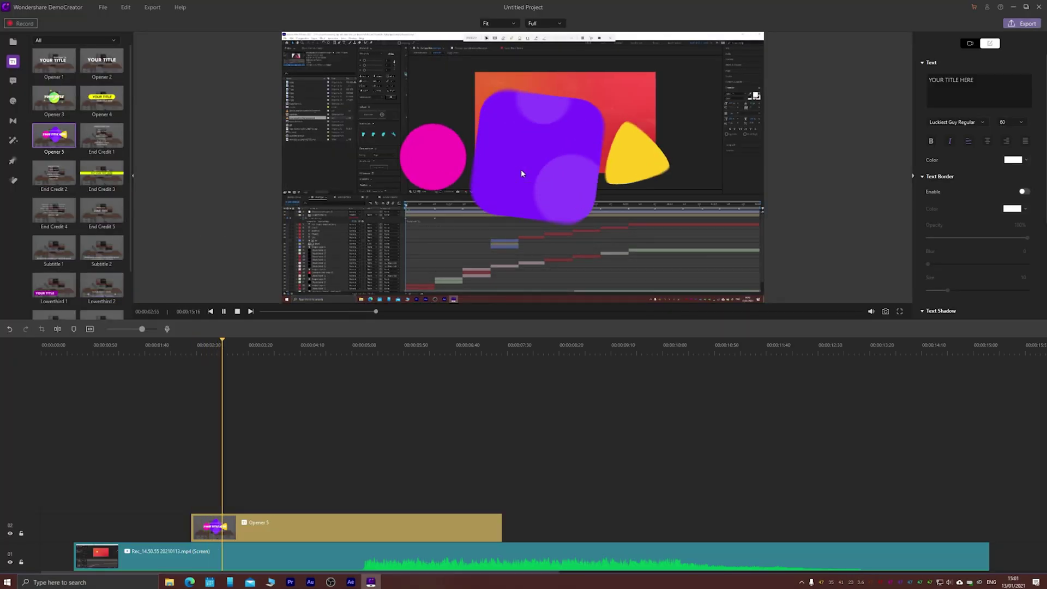
{"action": "double_click", "coordinate": [518, 161]}
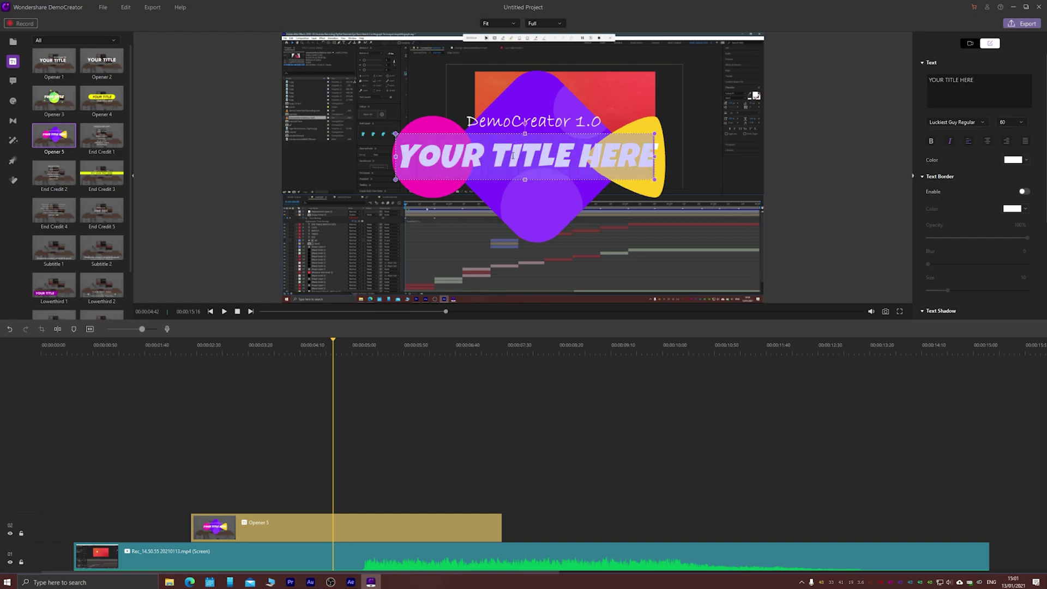
{"action": "type", "text": "EYE TRACE"}
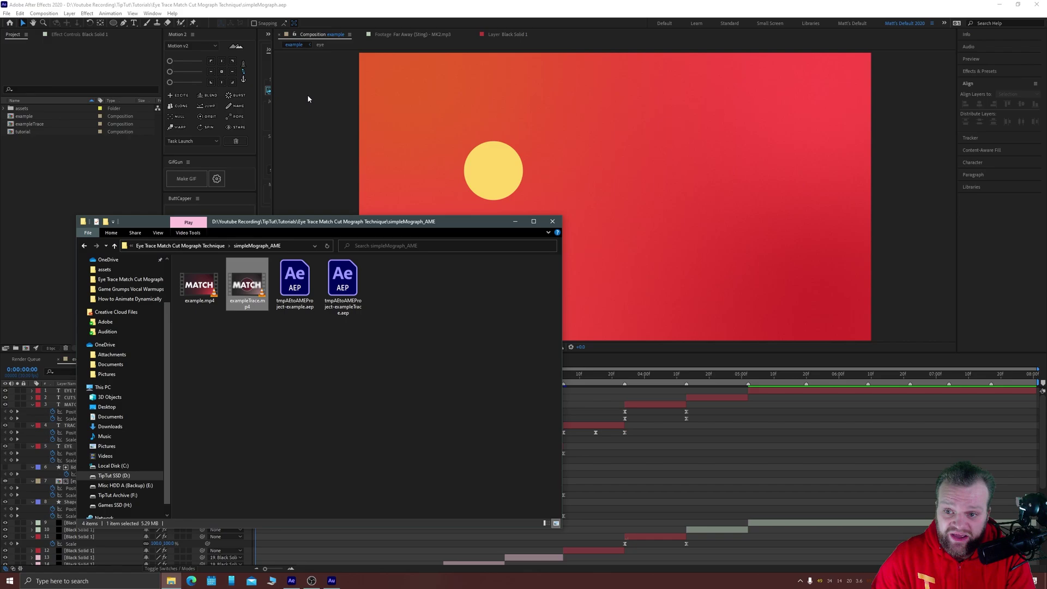
In After Effects, collapse the keyframed properties of all the text, shape and solid layers in the example composition
{"action": "left_click", "coordinate": [308, 98]}
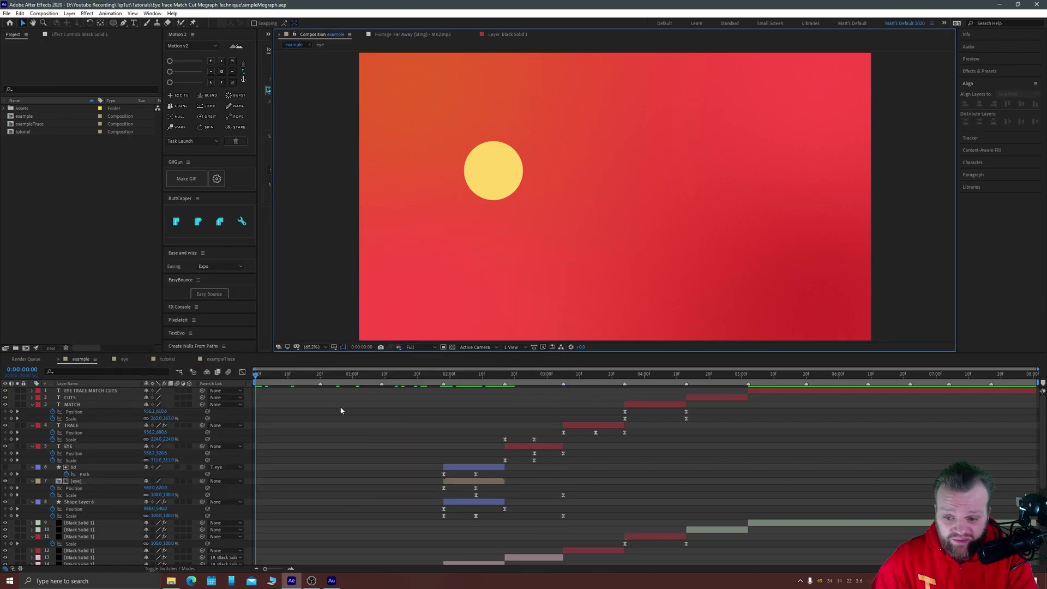
{"action": "key", "text": "comma"}
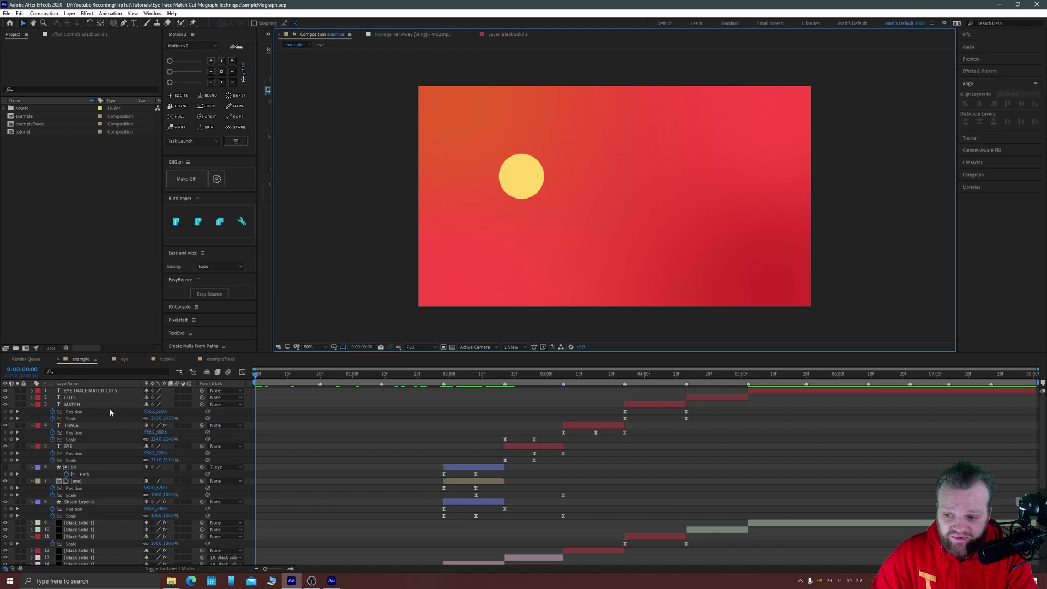
{"action": "left_click", "coordinate": [94, 391]}
{"action": "scroll", "coordinate": [89, 483], "scroll_direction": "down", "scroll_amount": 4}
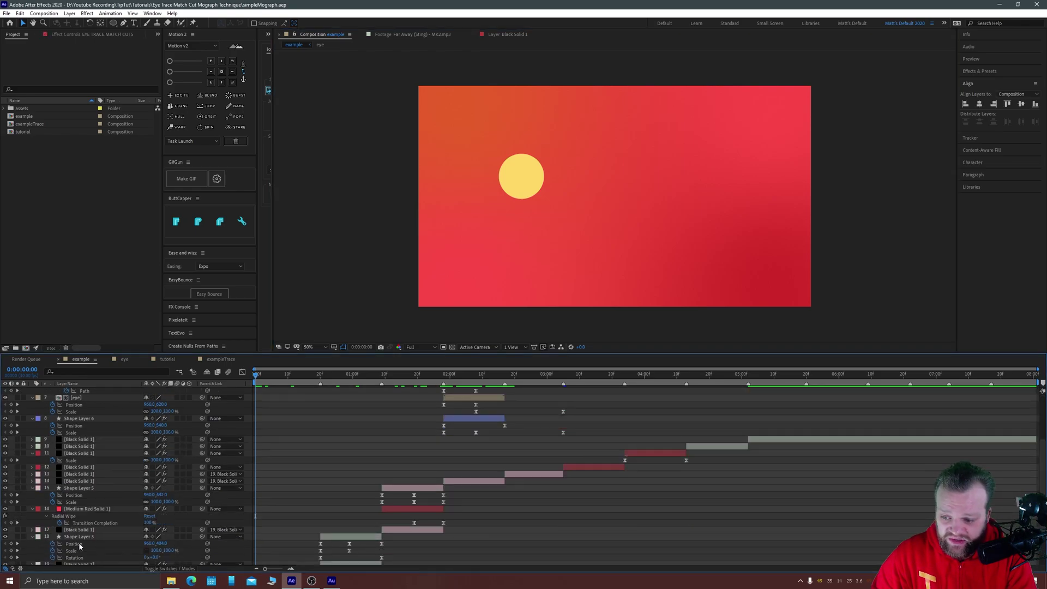
{"action": "scroll", "coordinate": [78, 545], "scroll_direction": "down", "scroll_amount": 3}
{"action": "key", "text": "ctrl+a"}
{"action": "key", "text": "u"}
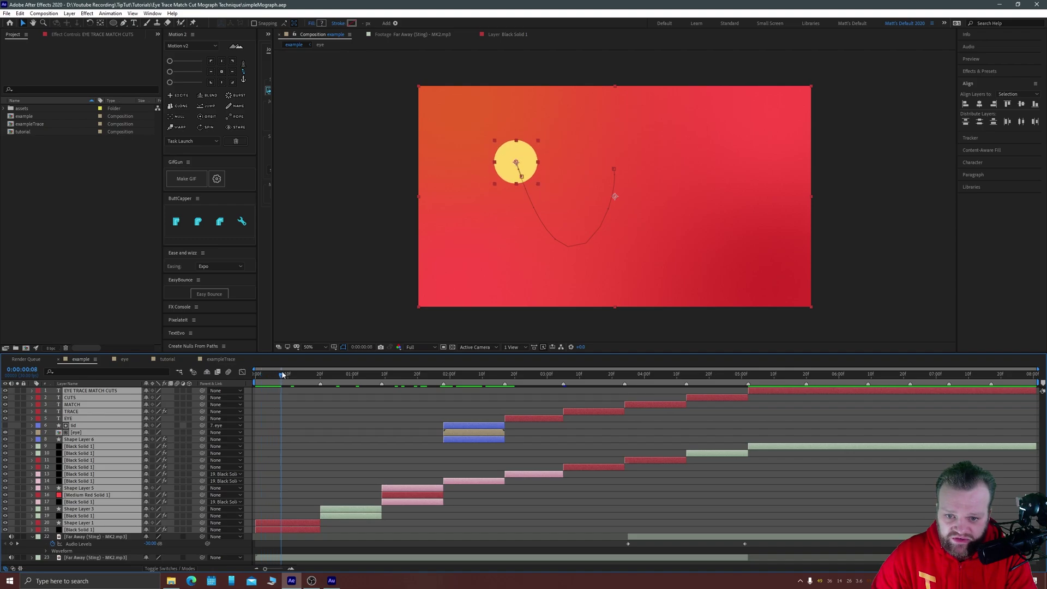
Examine the match cut from the yellow circle to the white square frame by frame and in playback
{"action": "left_click_drag", "start_coordinate": [288, 374], "coordinate": [319, 375]}
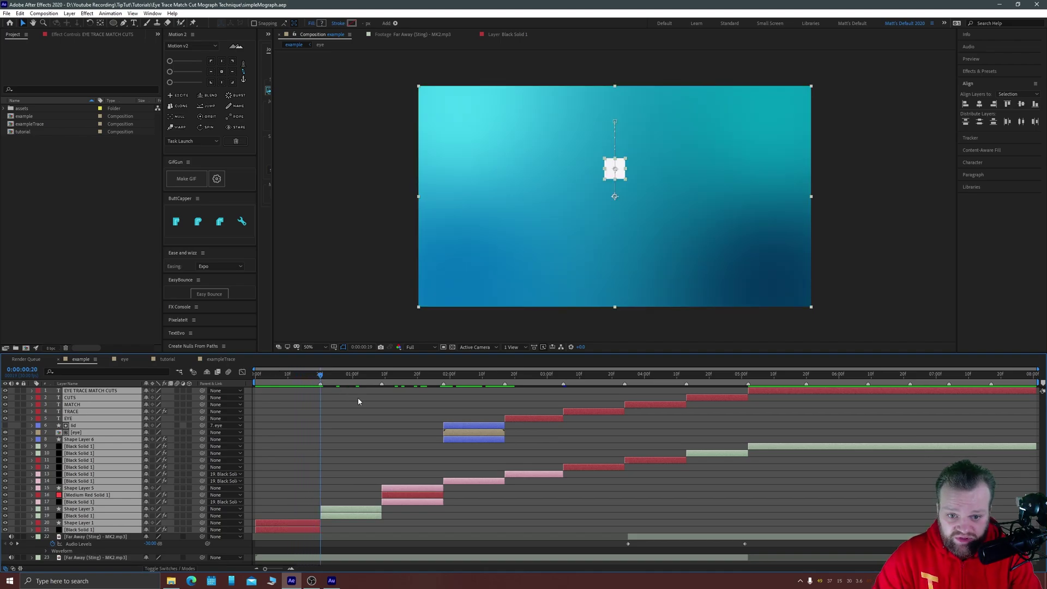
{"action": "key", "text": "Page_Up"}
{"action": "key", "text": "Page_Down"}
{"action": "key", "text": "Page_Up"}
{"action": "key", "text": "Page_Down"}
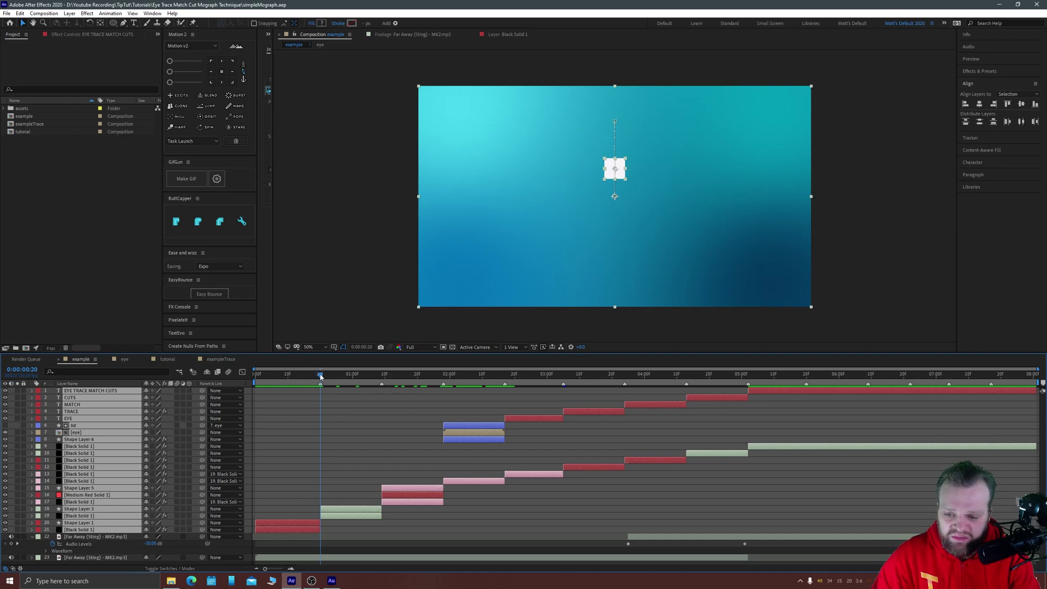
{"action": "left_click_drag", "start_coordinate": [321, 376], "coordinate": [246, 375]}
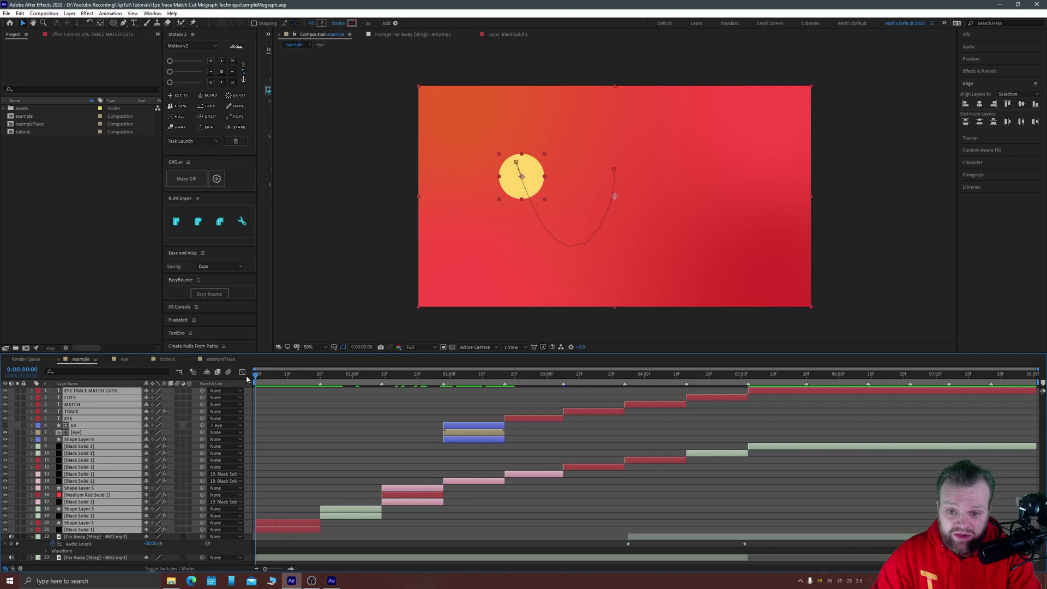
{"action": "key", "text": "space"}
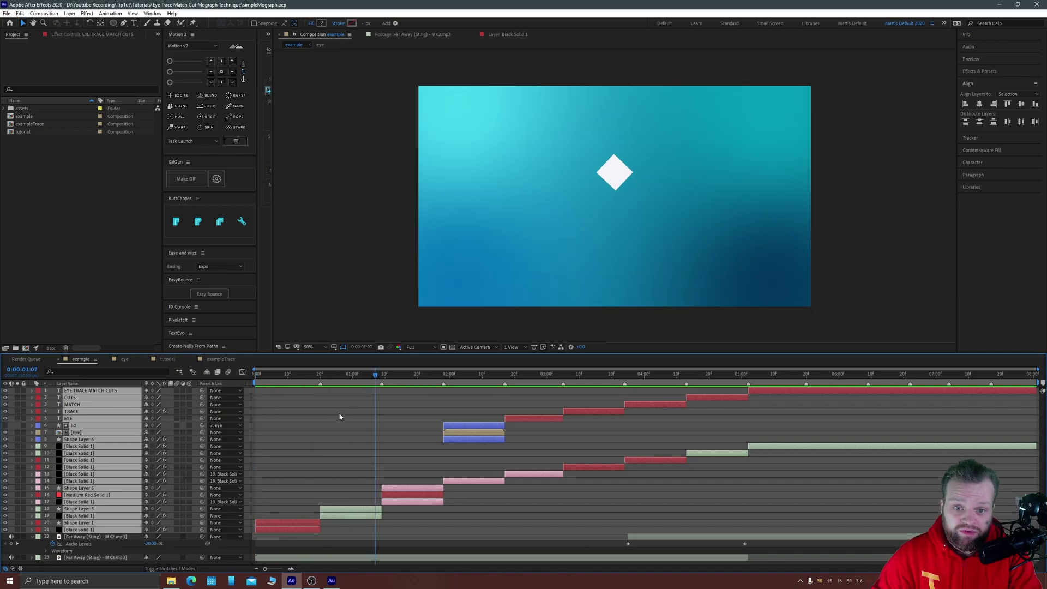
{"action": "left_click", "coordinate": [262, 375]}
{"action": "key", "text": "space"}
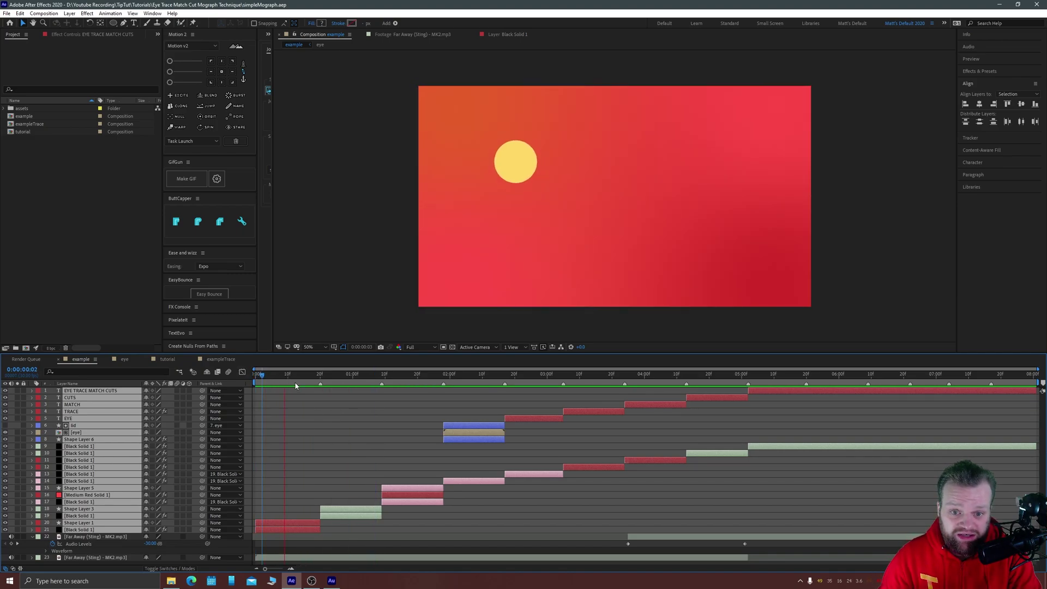
{"action": "key", "text": "space"}
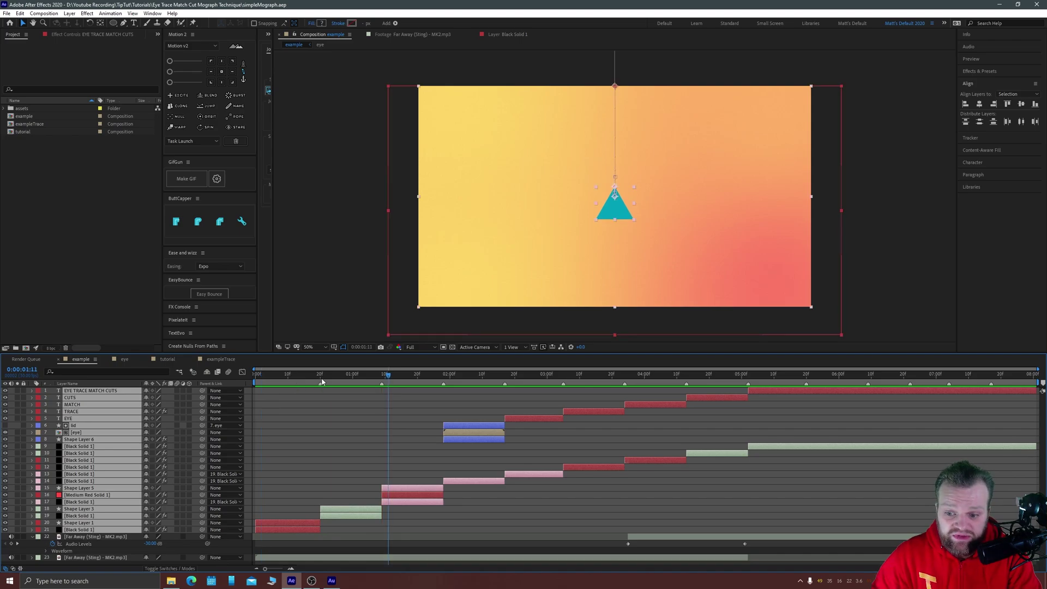
Examine the cut from the white square to the teal triangle and the triangle's motion up to the next cut
{"action": "left_click", "coordinate": [326, 381]}
{"action": "left_click_drag", "start_coordinate": [377, 384], "coordinate": [357, 392]}
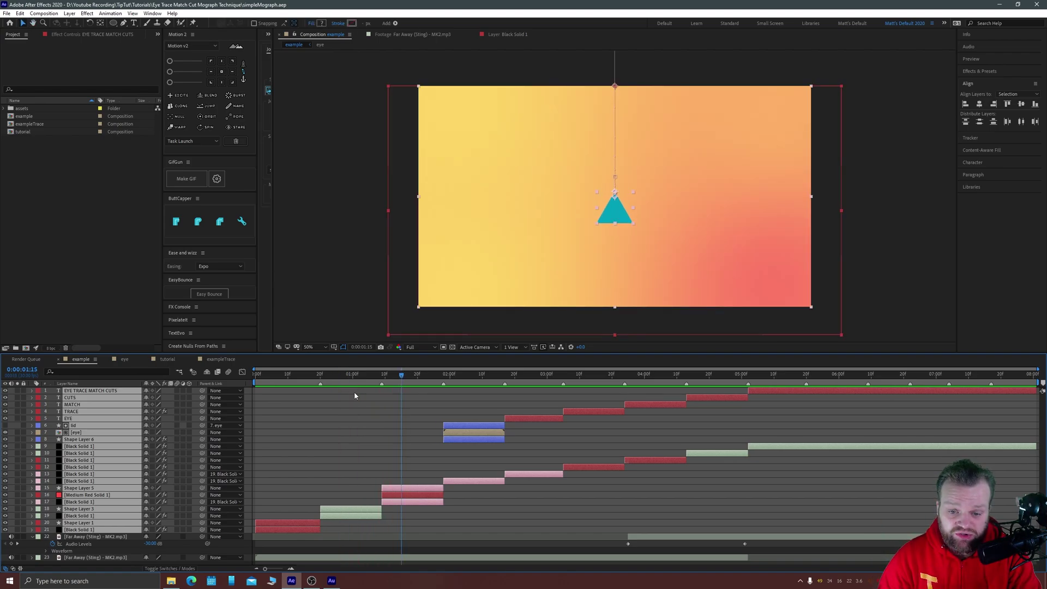
{"action": "key", "text": "space"}
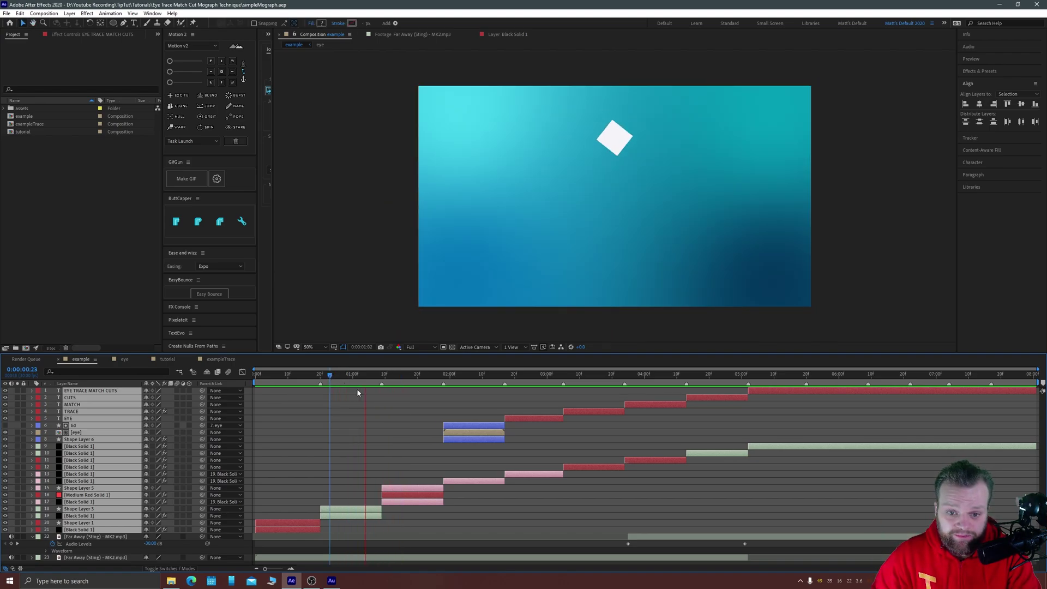
{"action": "key", "text": "space"}
{"action": "left_click_drag", "start_coordinate": [380, 376], "coordinate": [430, 361]}
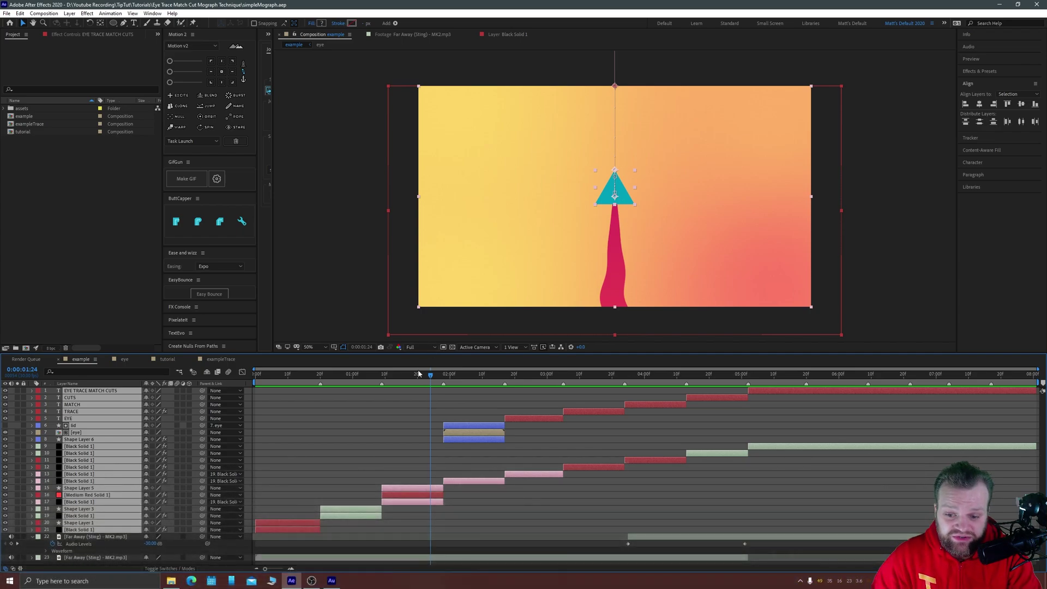
{"action": "left_click_drag", "start_coordinate": [427, 379], "coordinate": [440, 377]}
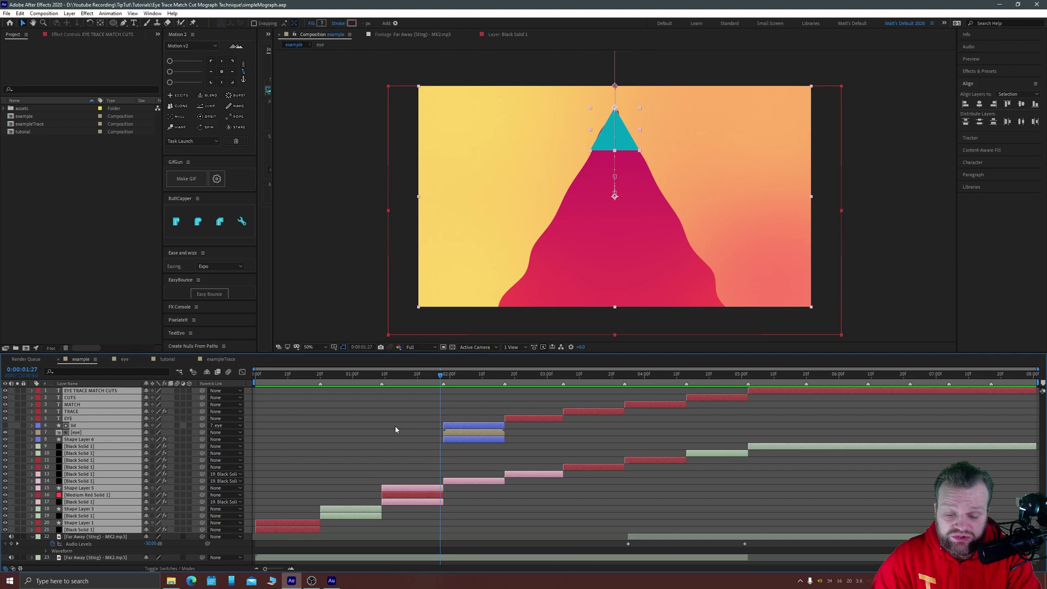
Review the cut from the triangle to the eye and the text scenes up to the EYE TRACE MATCH CUTS title
{"action": "left_click_drag", "start_coordinate": [442, 378], "coordinate": [450, 379]}
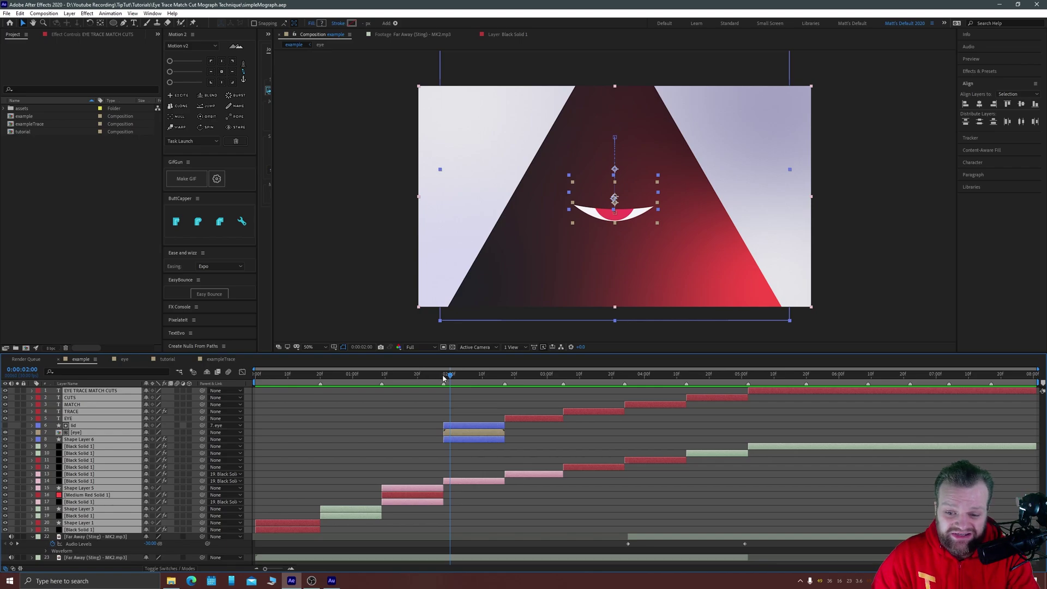
{"action": "left_click", "coordinate": [443, 378]}
{"action": "left_click_drag", "start_coordinate": [443, 377], "coordinate": [457, 360]}
{"action": "key", "text": "space"}
{"action": "key", "text": "space"}
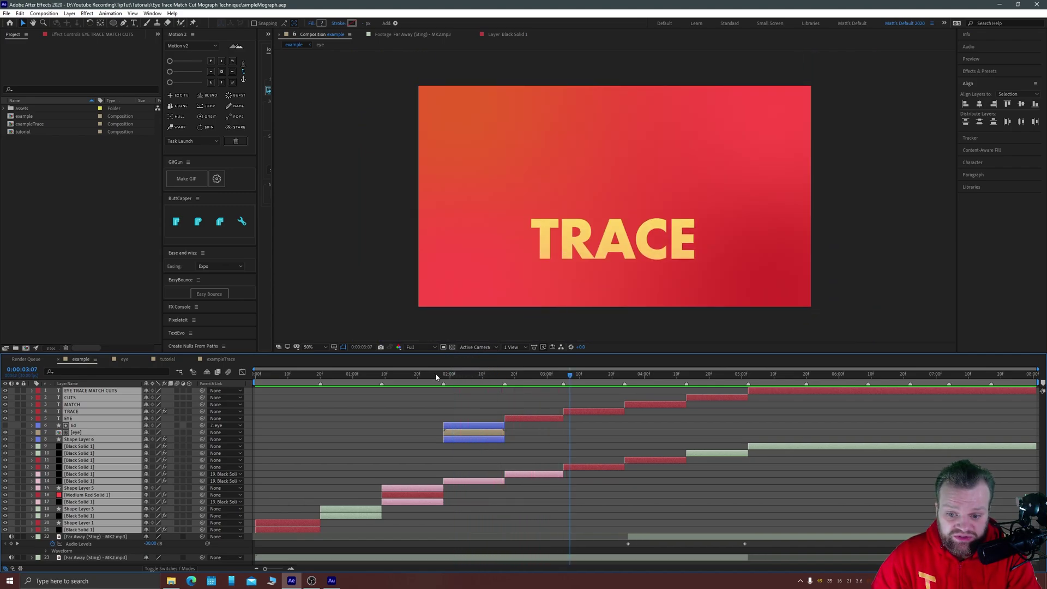
{"action": "left_click", "coordinate": [440, 376]}
{"action": "key", "text": "space"}
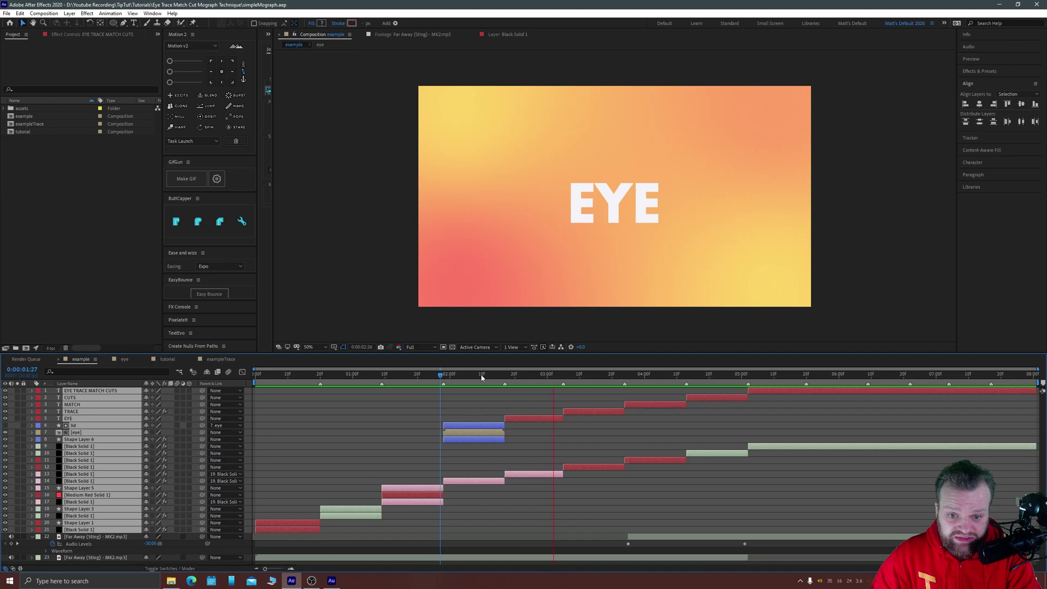
{"action": "left_click", "coordinate": [508, 375]}
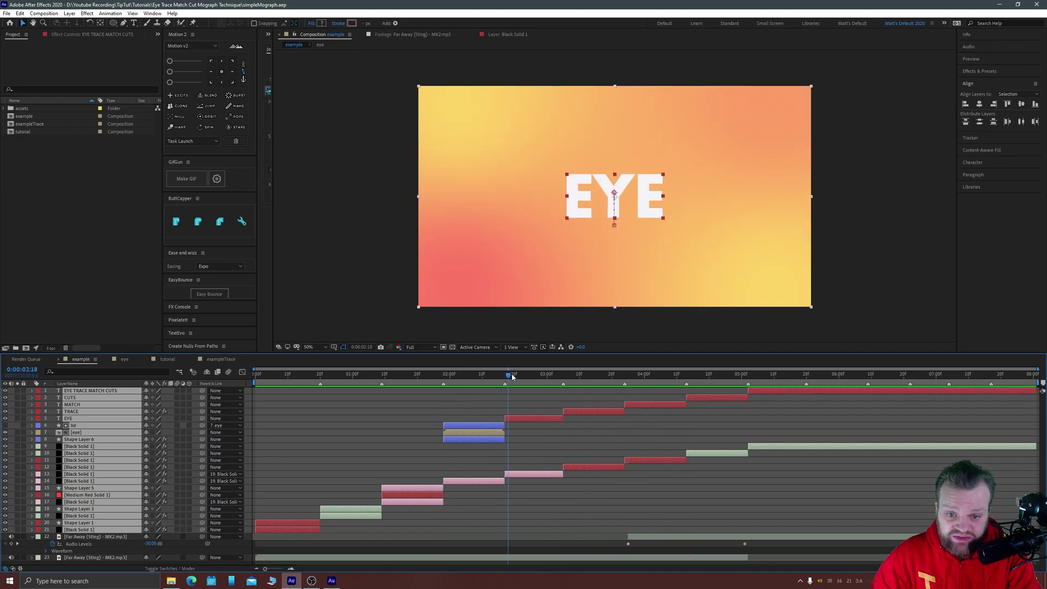
{"action": "mouse_move", "coordinate": [512, 377]}
{"action": "left_mouse_down"}
{"action": "mouse_move", "coordinate": [647, 382]}
{"action": "mouse_move", "coordinate": [595, 382]}
{"action": "mouse_move", "coordinate": [749, 363]}
{"action": "left_mouse_up"}
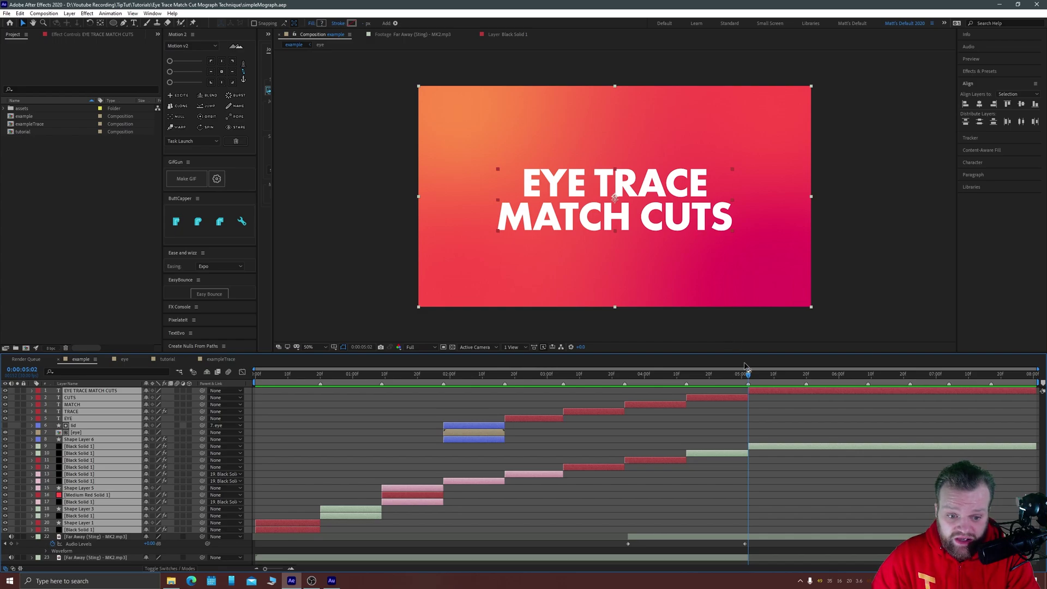
{"action": "left_click_drag", "start_coordinate": [747, 375], "coordinate": [747, 373]}
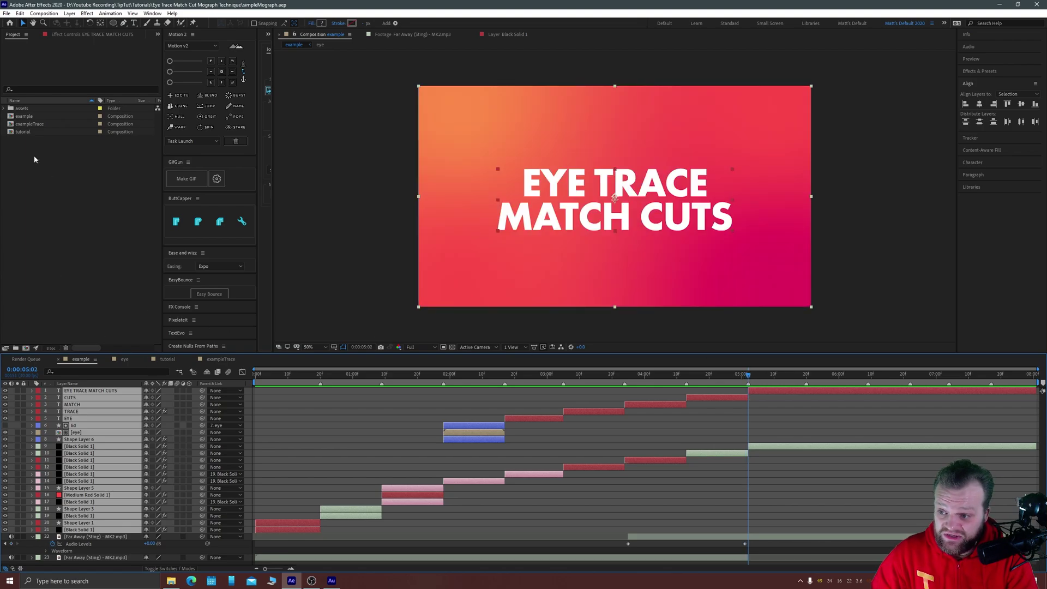
Open the tutorial composition and display the 4-Color Gradient settings of its background solid
{"action": "double_click", "coordinate": [10, 133]}
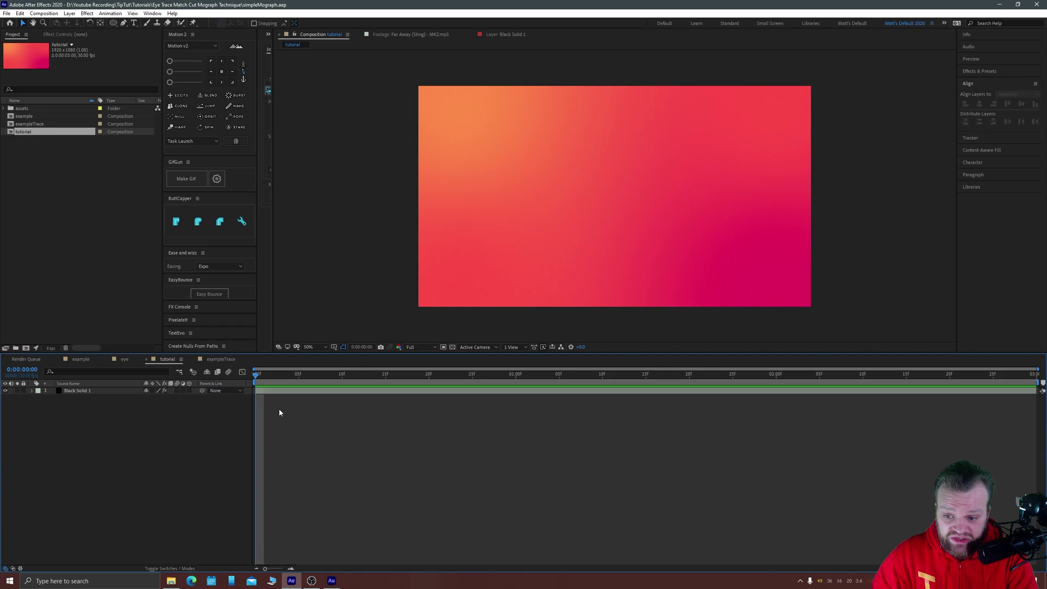
{"action": "left_click_drag", "start_coordinate": [263, 374], "coordinate": [980, 360]}
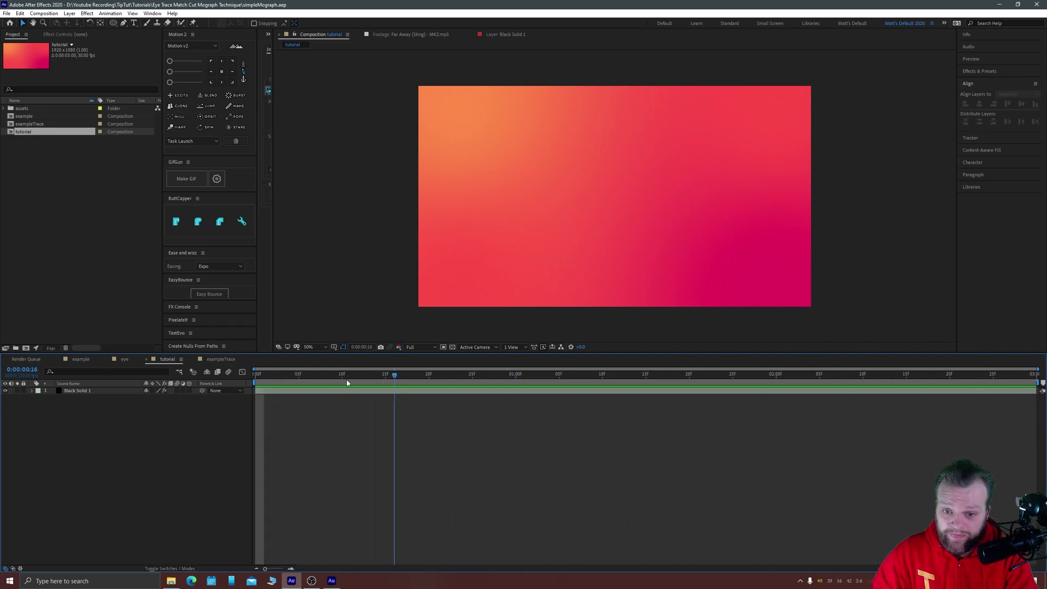
{"action": "key", "text": "space"}
{"action": "left_click", "coordinate": [92, 391]}
{"action": "left_click", "coordinate": [55, 34]}
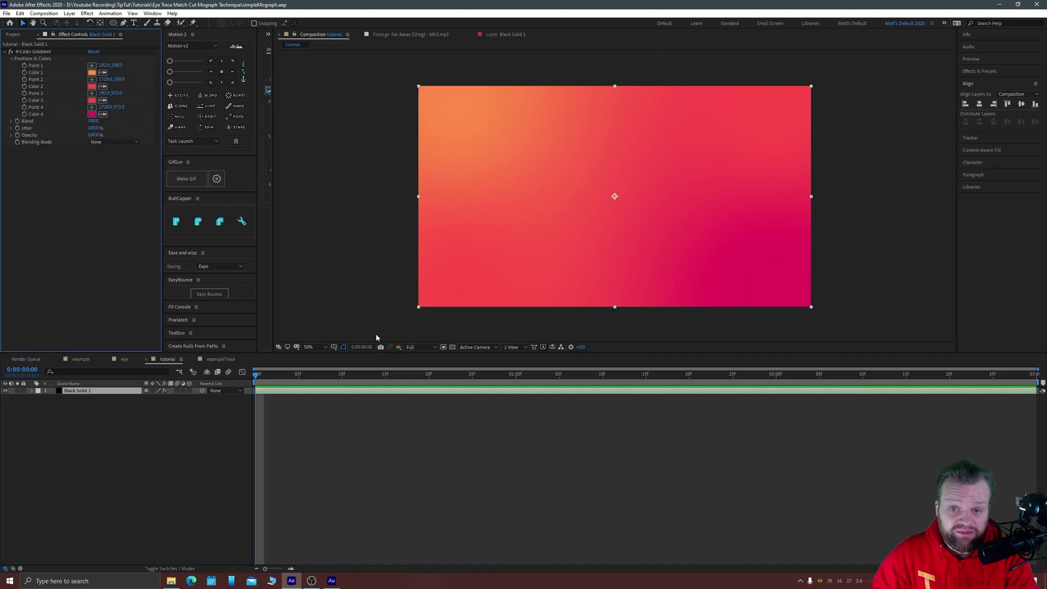
{"action": "left_click", "coordinate": [396, 463]}
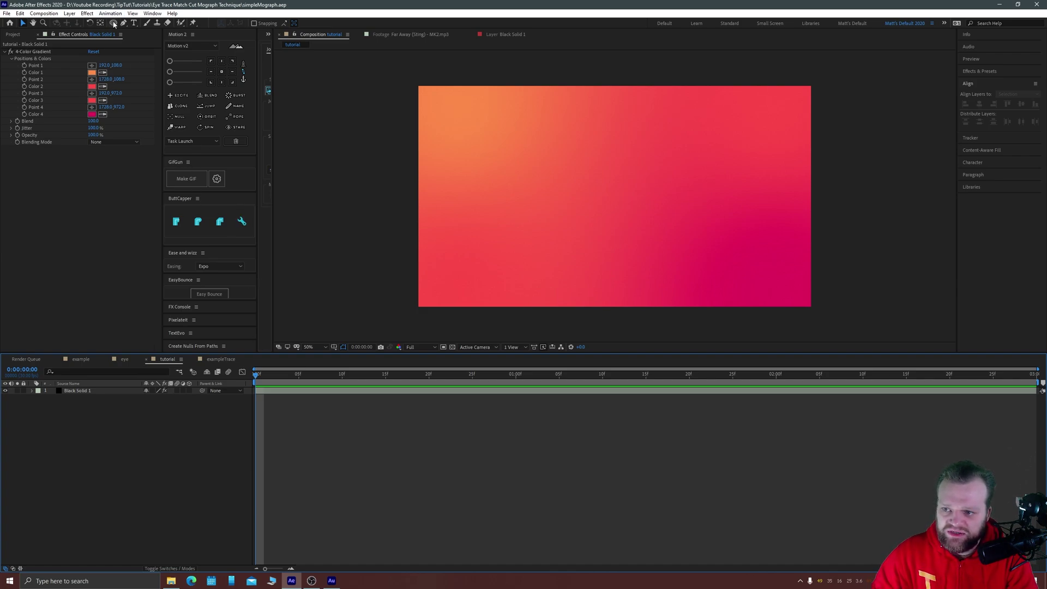
Draw a small circle near the centre of the composition as a new shape layer, with a yellow fill (RGB 254, 203, 102) and no stroke
{"action": "left_click", "coordinate": [114, 24]}
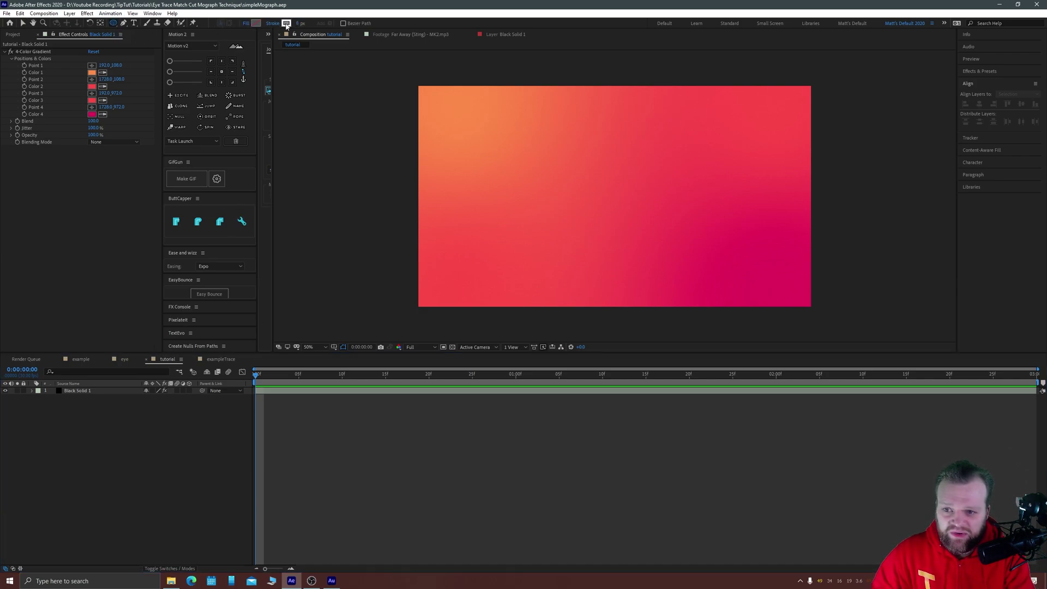
{"action": "left_click", "coordinate": [254, 23]}
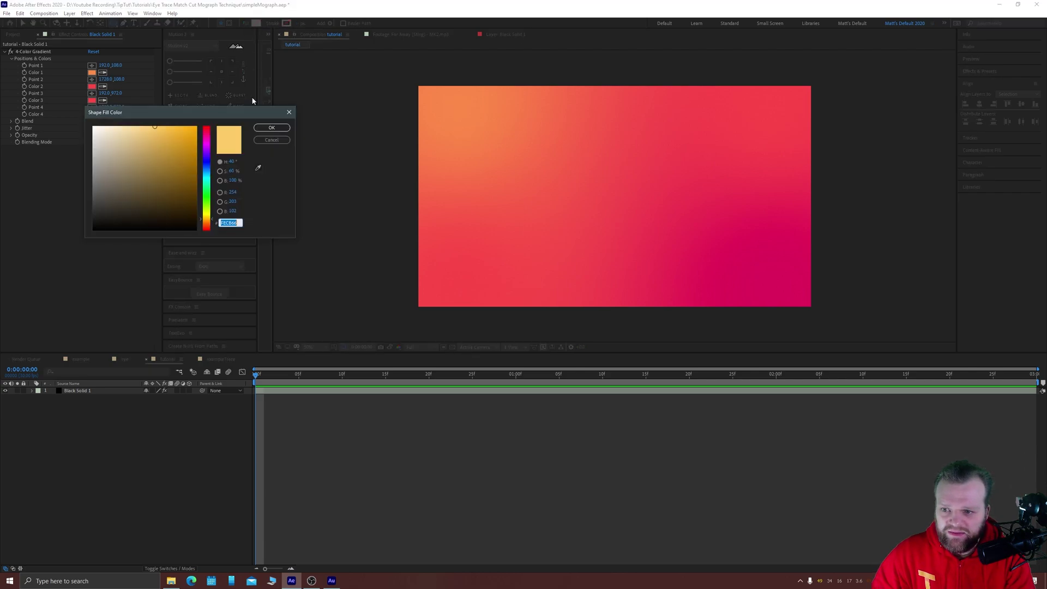
{"action": "left_click", "coordinate": [267, 128]}
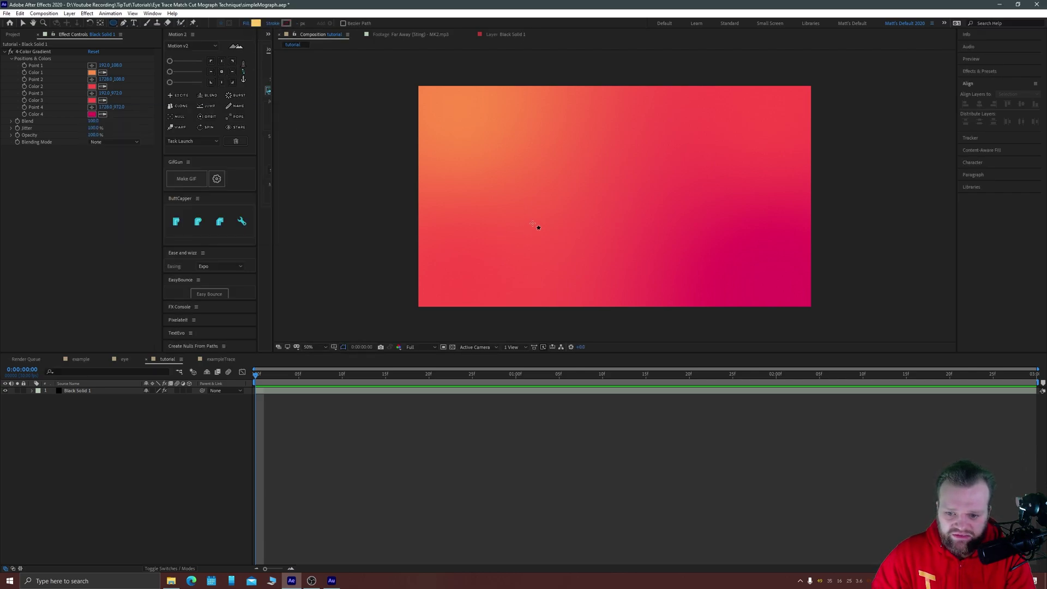
{"action": "left_click_drag", "start_coordinate": [604, 195], "coordinate": [571, 164]}
{"action": "left_click", "coordinate": [22, 23]}
{"action": "left_click", "coordinate": [351, 179]}
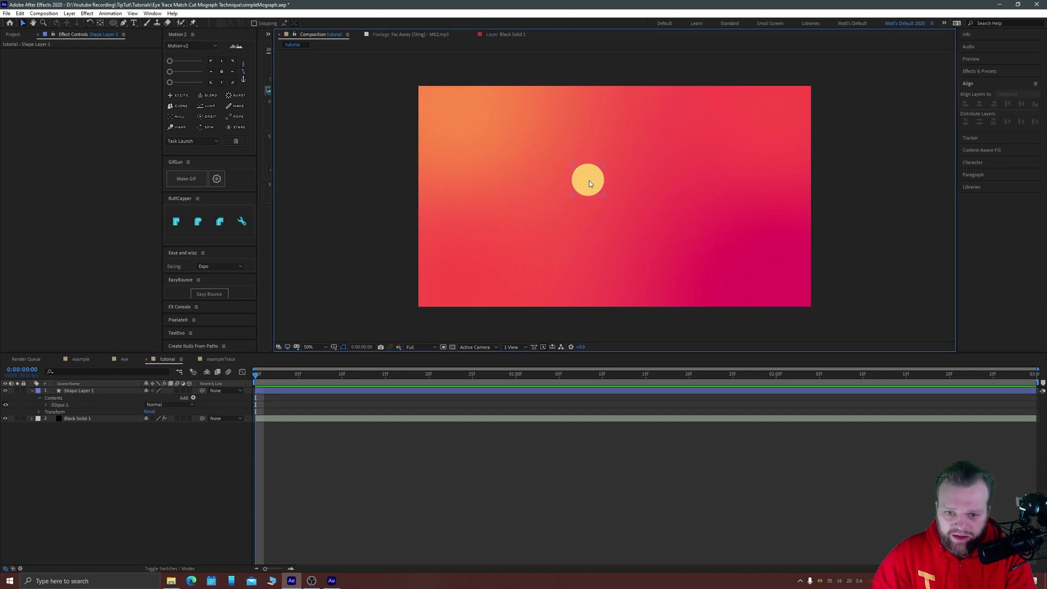
Centre the yellow circle horizontally and vertically in the composition
{"action": "left_click", "coordinate": [589, 181]}
{"action": "left_click", "coordinate": [1039, 108]}
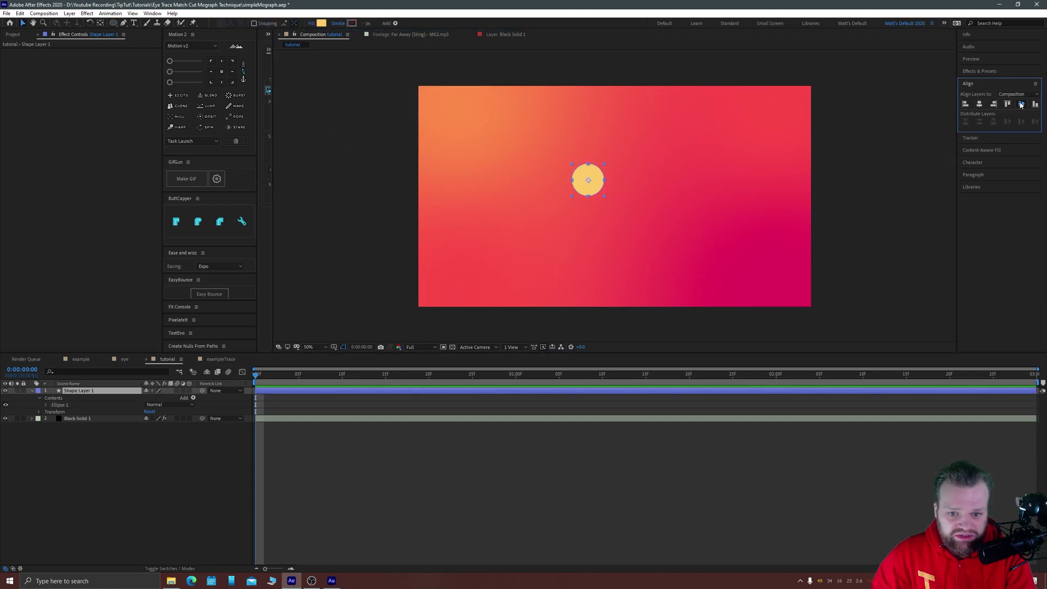
{"action": "left_click", "coordinate": [1021, 105]}
{"action": "left_click", "coordinate": [979, 104]}
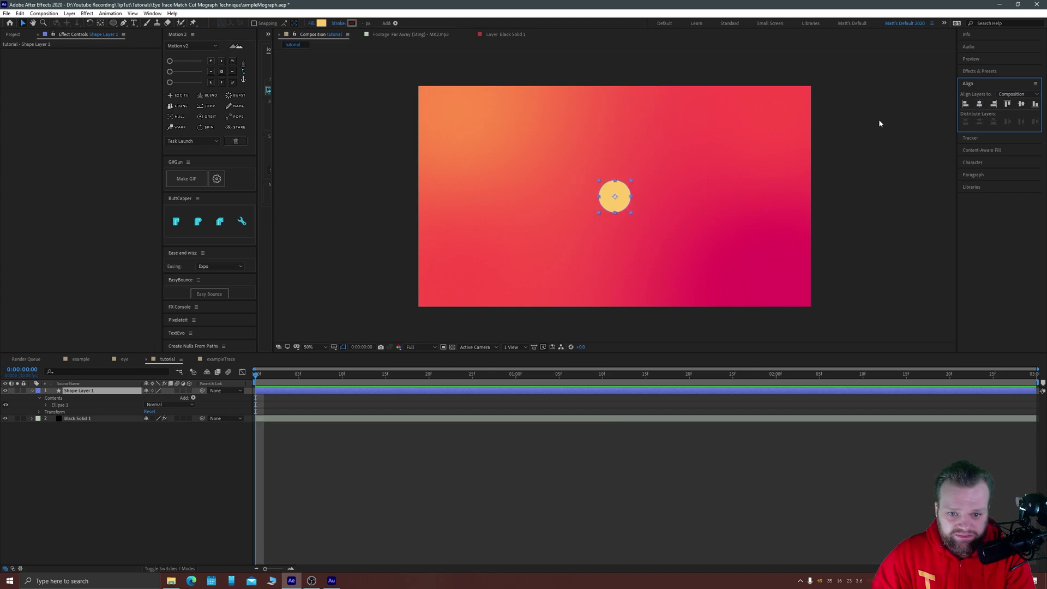
Show the Position and Scale properties of the yellow circle's layer and set a Position keyframe at frame 0
{"action": "left_click", "coordinate": [172, 472]}
{"action": "left_click", "coordinate": [86, 391]}
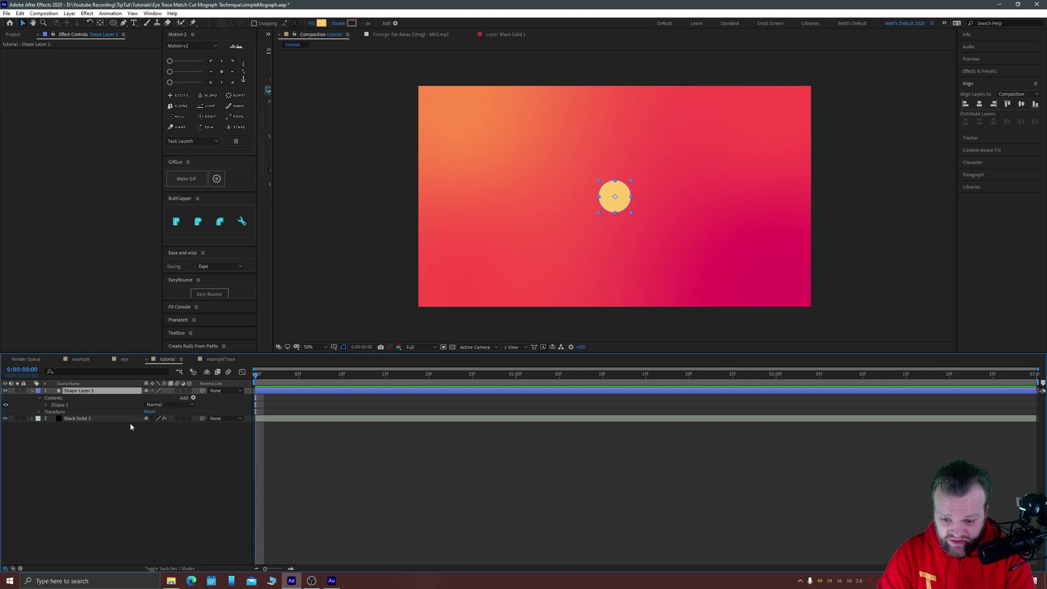
{"action": "key", "text": "p"}
{"action": "key", "text": "shift+s"}
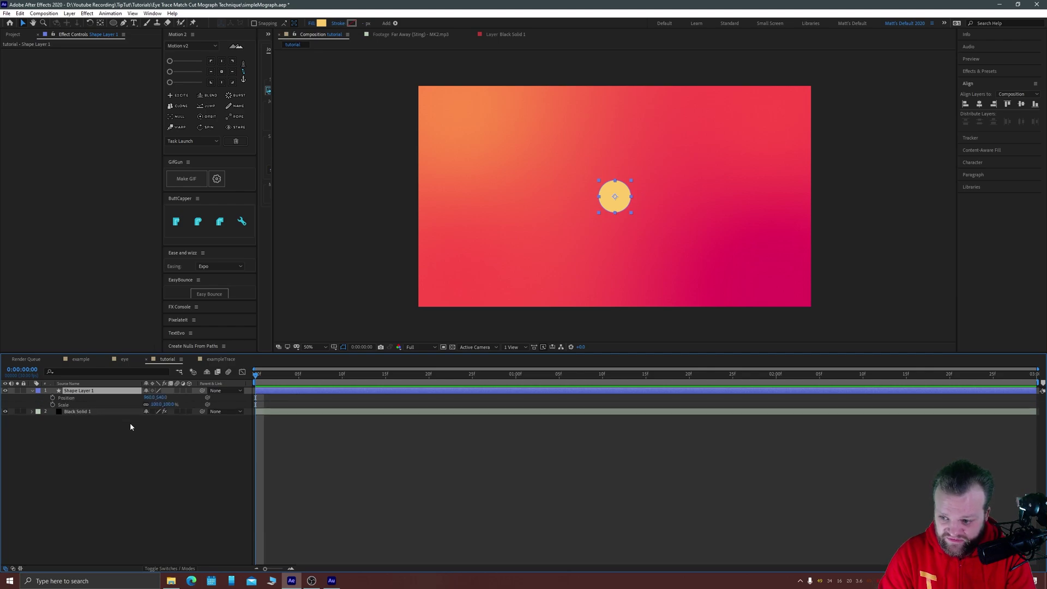
{"action": "left_click", "coordinate": [53, 397]}
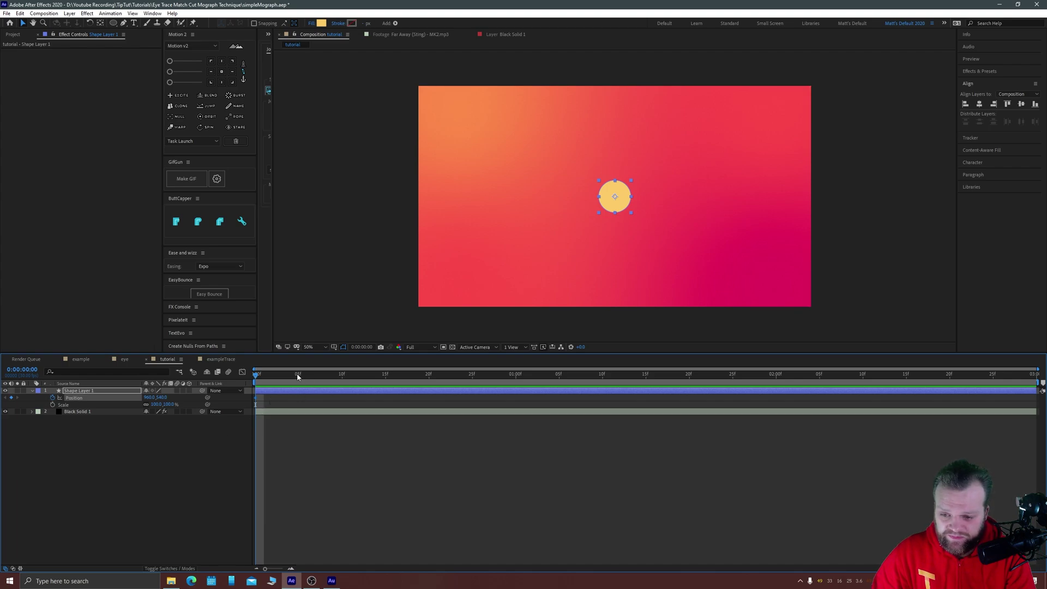
Keyframe the circle straight up to position 960, 290 at frame 20 and scrub through the movement
{"action": "key", "text": "shift+Page_Down"}
{"action": "key", "text": "shift+Page_Down"}
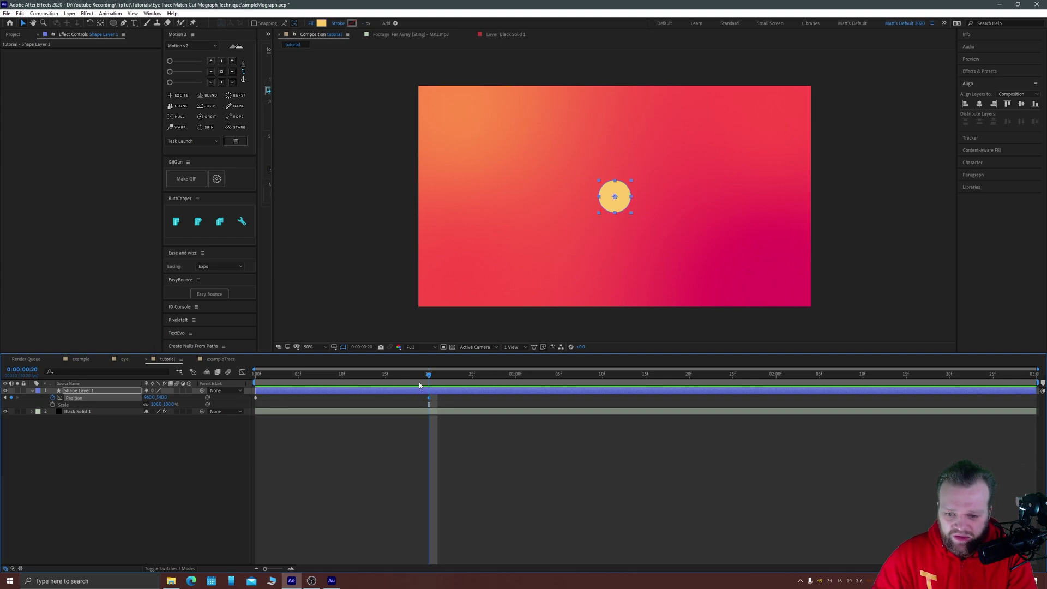
{"action": "left_click_drag", "start_coordinate": [614, 207], "coordinate": [615, 156]}
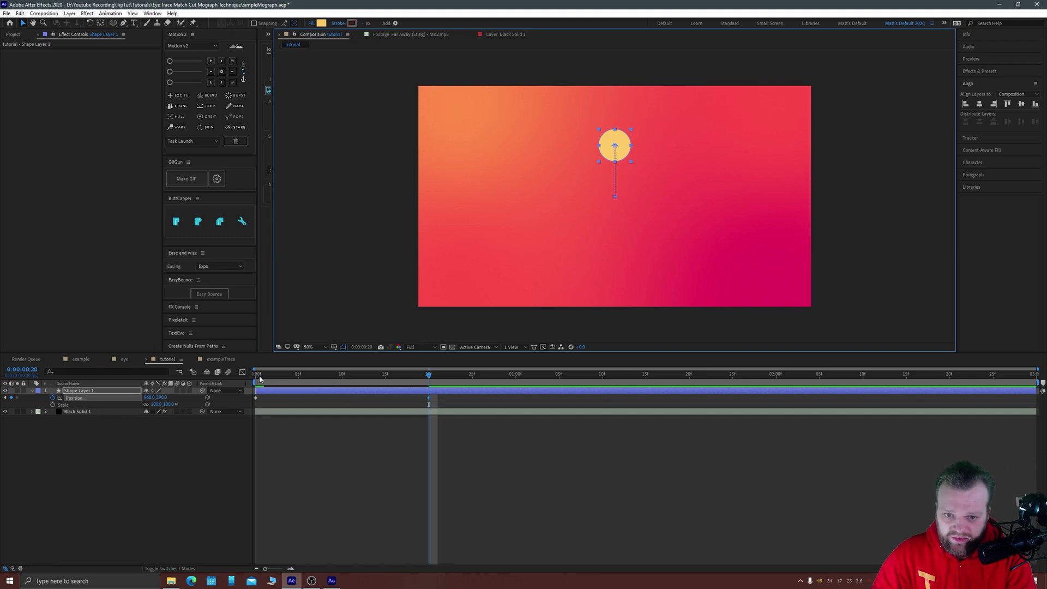
{"action": "left_click_drag", "start_coordinate": [264, 375], "coordinate": [429, 377]}
Try bending the circle's straight motion path into a leftward loop with Pen tool handles on its Position keyframes
{"action": "left_click", "coordinate": [124, 24]}
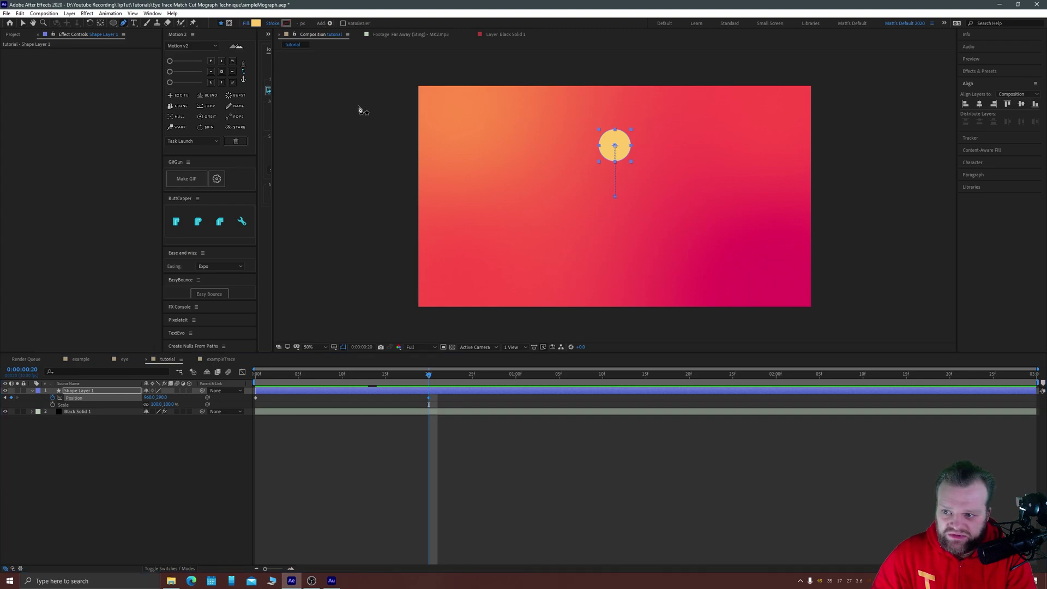
{"action": "left_click", "coordinate": [615, 197]}
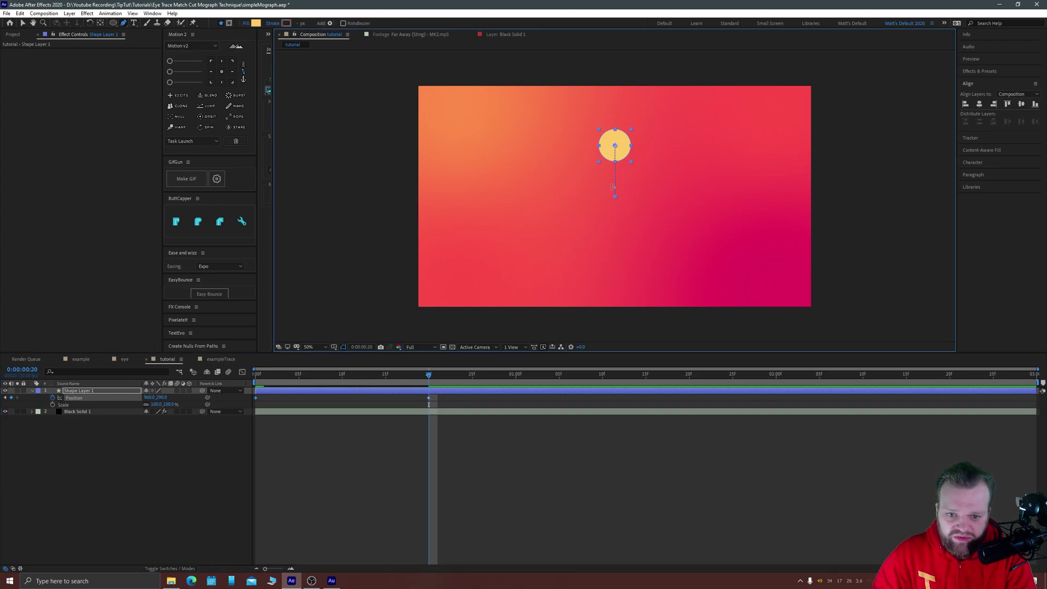
{"action": "left_click_drag", "start_coordinate": [615, 196], "coordinate": [608, 261]}
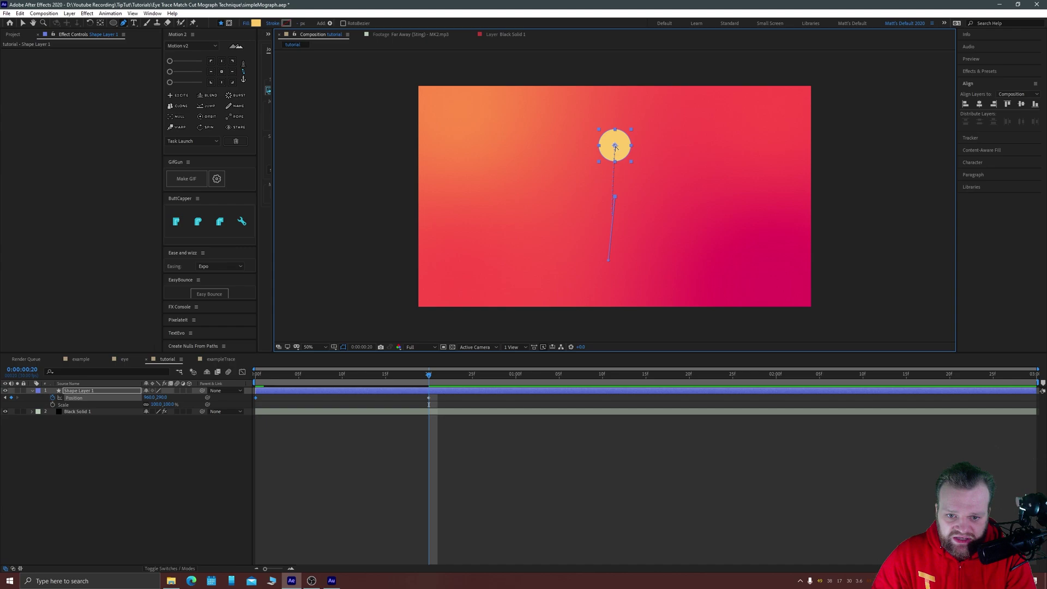
{"action": "left_click_drag", "start_coordinate": [615, 156], "coordinate": [512, 215]}
{"action": "left_click_drag", "start_coordinate": [423, 372], "coordinate": [318, 366]}
{"action": "key", "text": "space"}
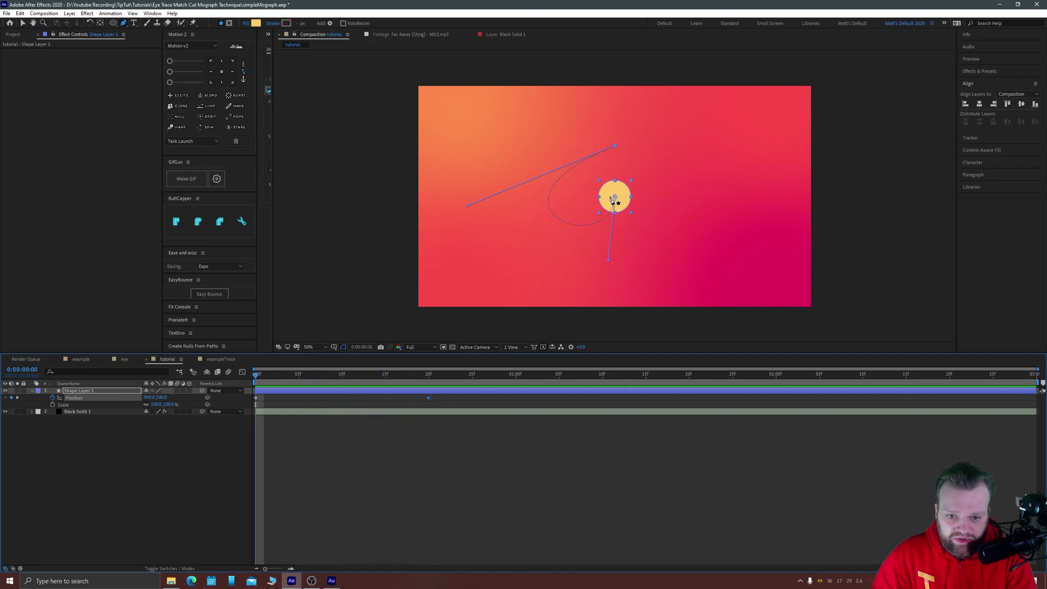
{"action": "left_click_drag", "start_coordinate": [615, 197], "coordinate": [458, 203]}
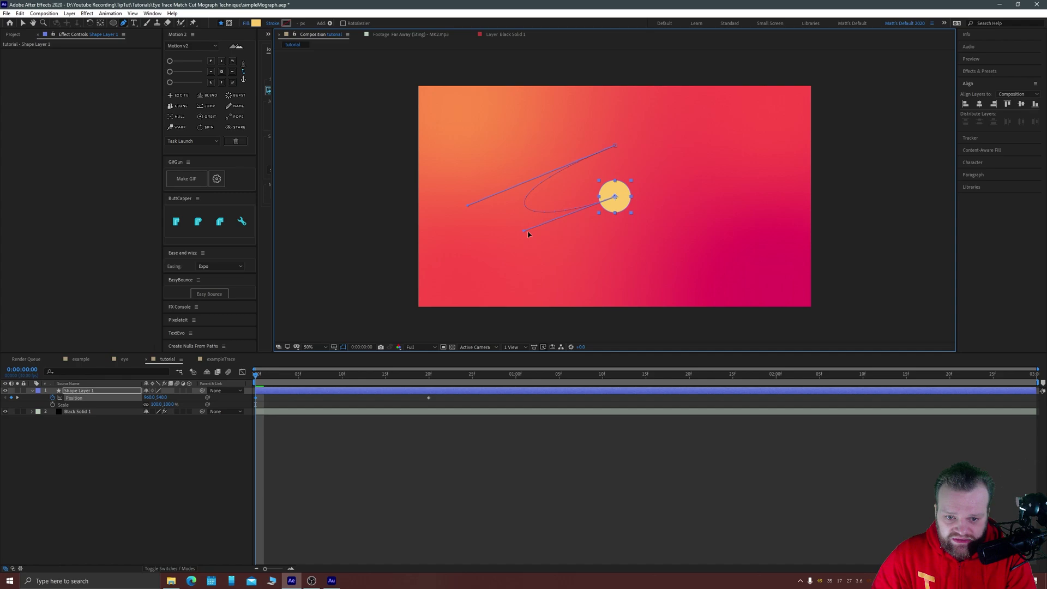
{"action": "left_click_drag", "start_coordinate": [524, 232], "coordinate": [560, 232]}
{"action": "left_click", "coordinate": [614, 197], "text": "alt"}
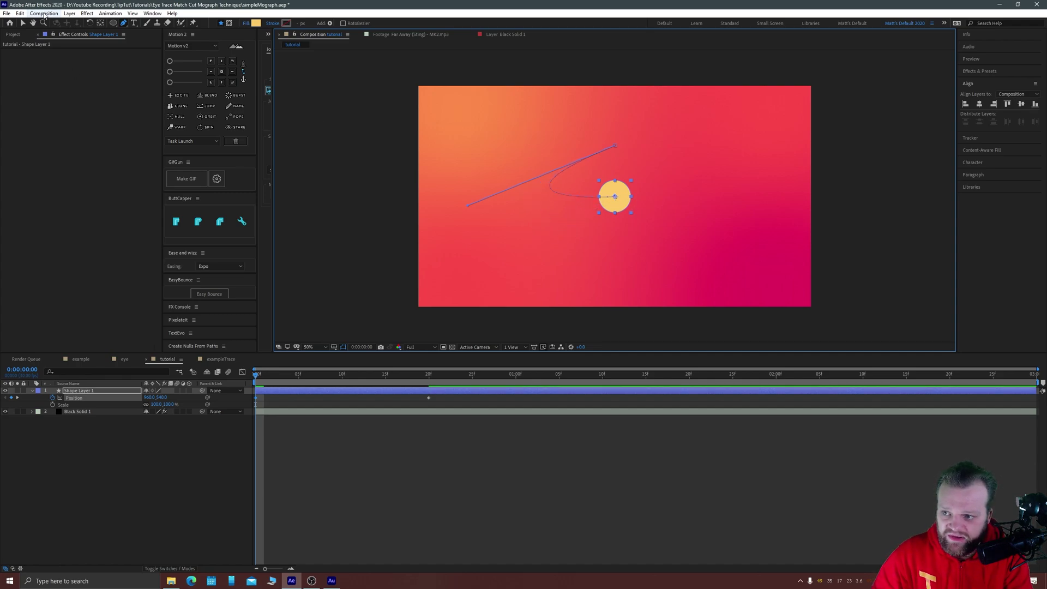
Move the circle's frame 0 position to the composition's upper left, shape its motion path into a deep U-shaped arc and preview it
{"action": "key", "text": "v"}
{"action": "left_click_drag", "start_coordinate": [613, 198], "coordinate": [510, 145]}
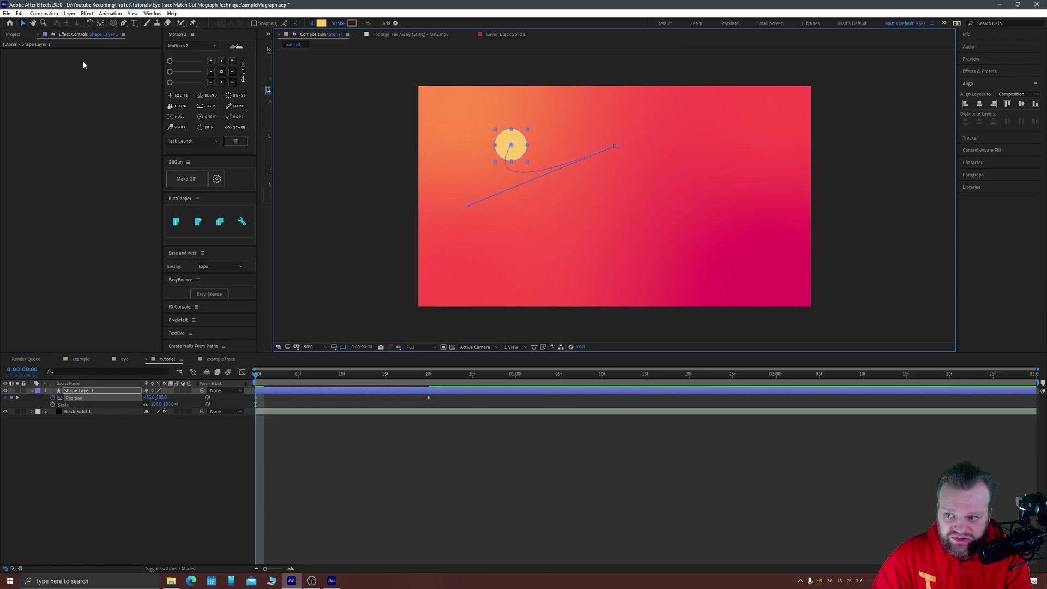
{"action": "left_click", "coordinate": [123, 23]}
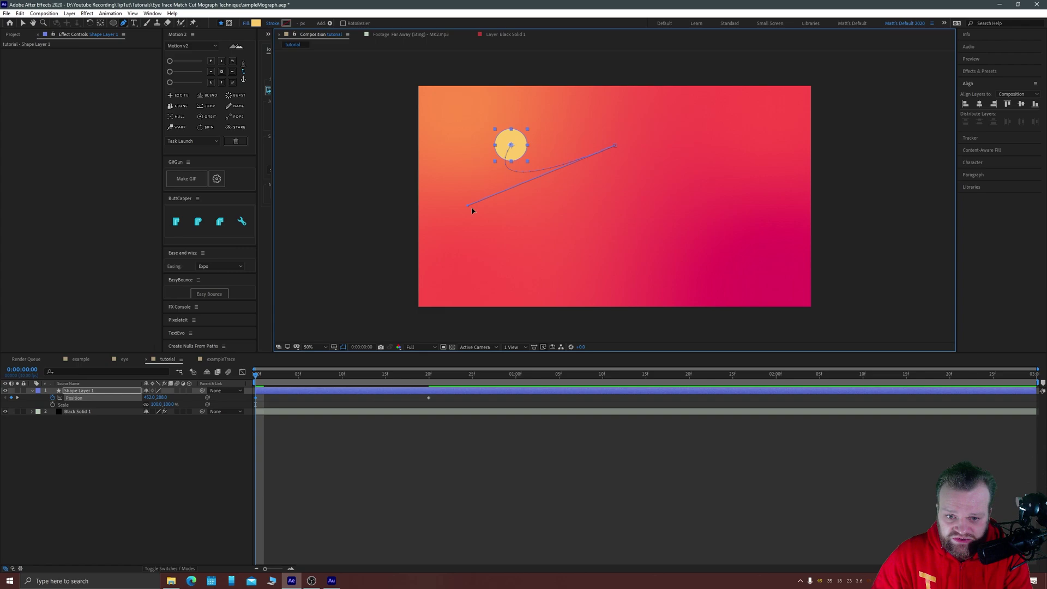
{"action": "left_click_drag", "start_coordinate": [468, 205], "coordinate": [609, 245]}
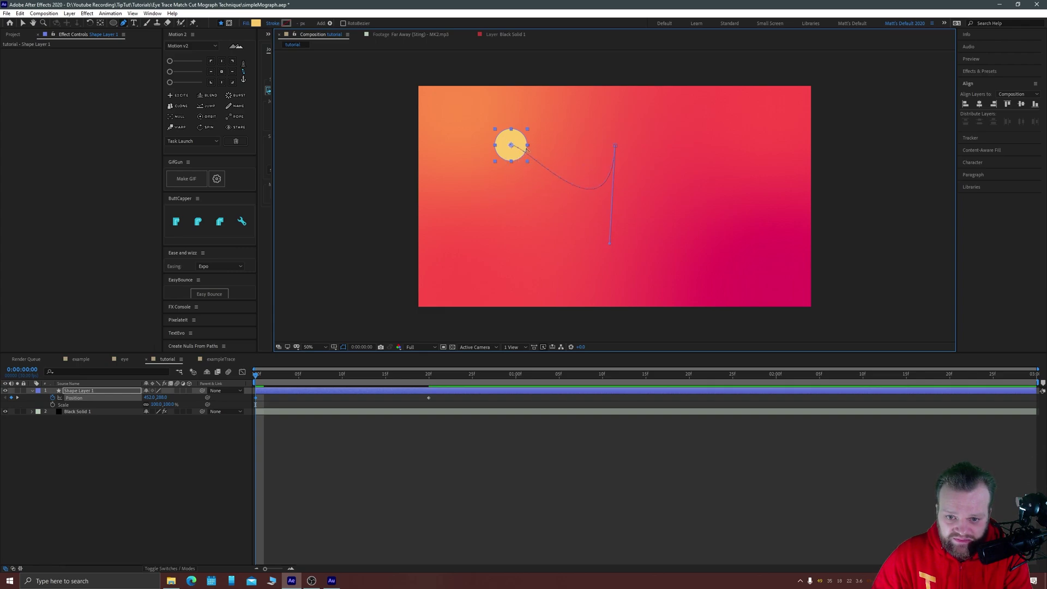
{"action": "left_click_drag", "start_coordinate": [510, 145], "coordinate": [512, 221]}
{"action": "left_click_drag", "start_coordinate": [510, 296], "coordinate": [526, 303]}
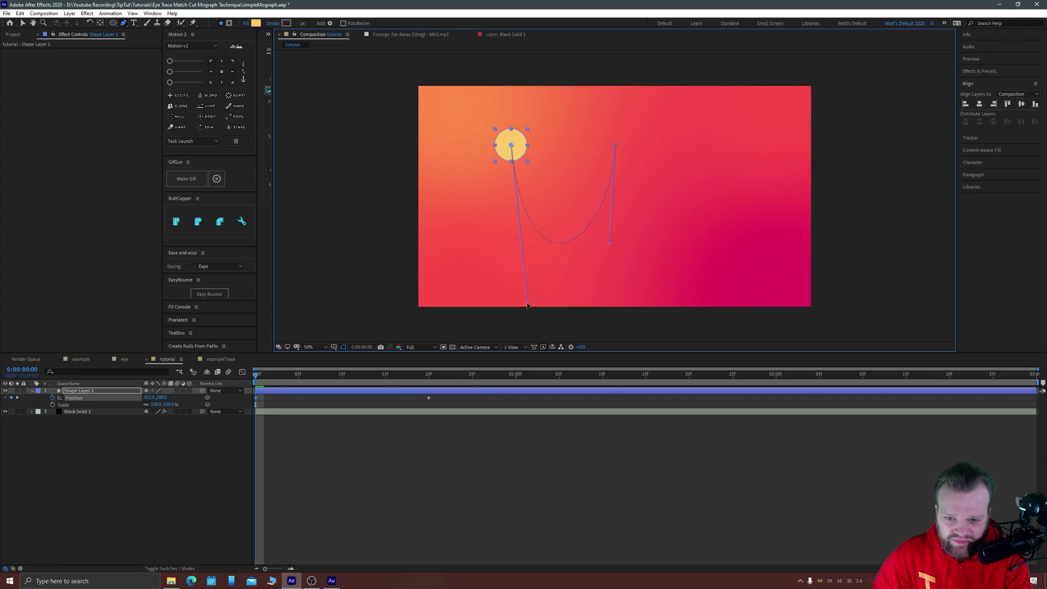
{"action": "mouse_move", "coordinate": [609, 246]}
{"action": "left_mouse_down"}
{"action": "mouse_move", "coordinate": [630, 251]}
{"action": "mouse_move", "coordinate": [619, 251]}
{"action": "left_mouse_up"}
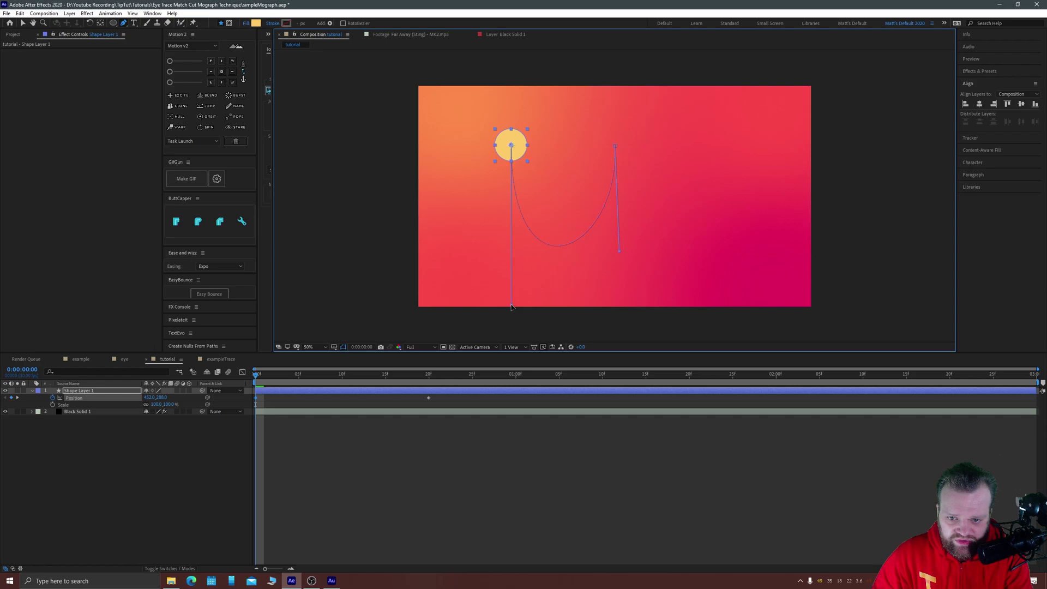
{"action": "left_click", "coordinate": [247, 382]}
{"action": "key", "text": "space"}
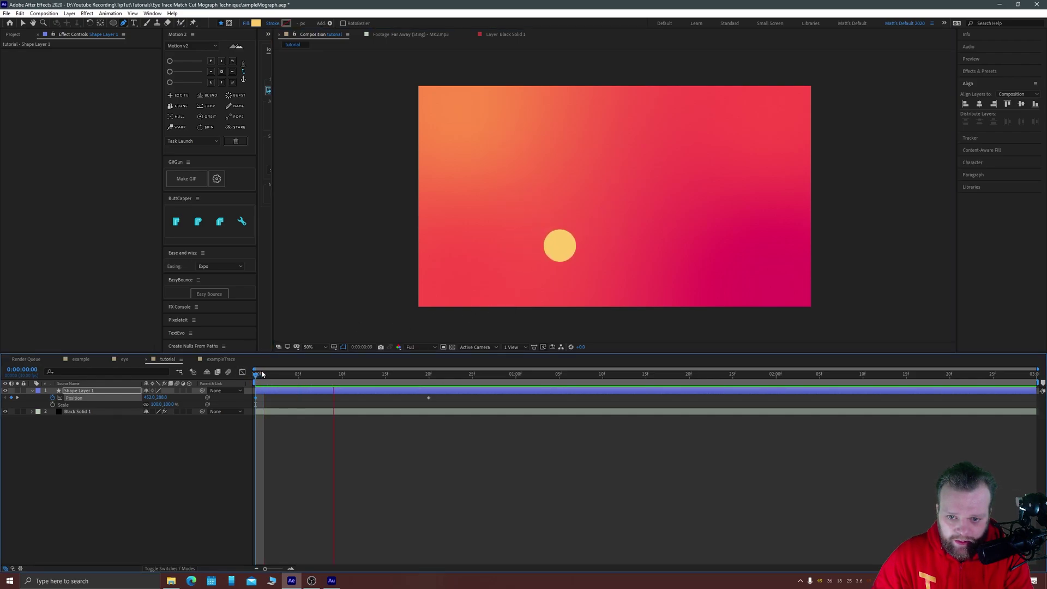
{"action": "key", "text": "space"}
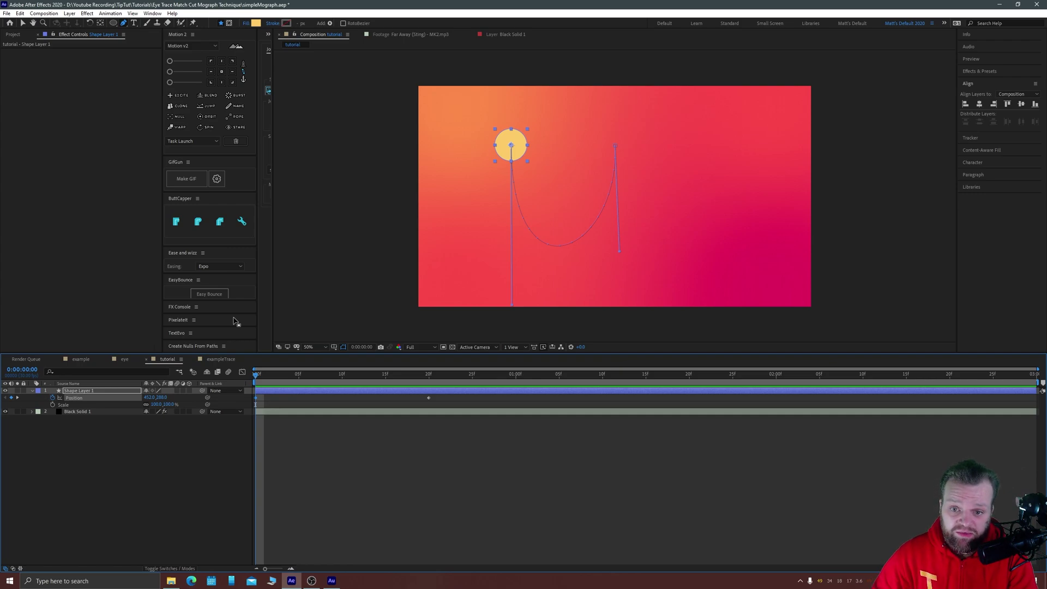
Add a Position keyframe at frame 5 with the circle slightly above and left of its starting point
{"action": "left_click_drag", "start_coordinate": [282, 374], "coordinate": [298, 374]}
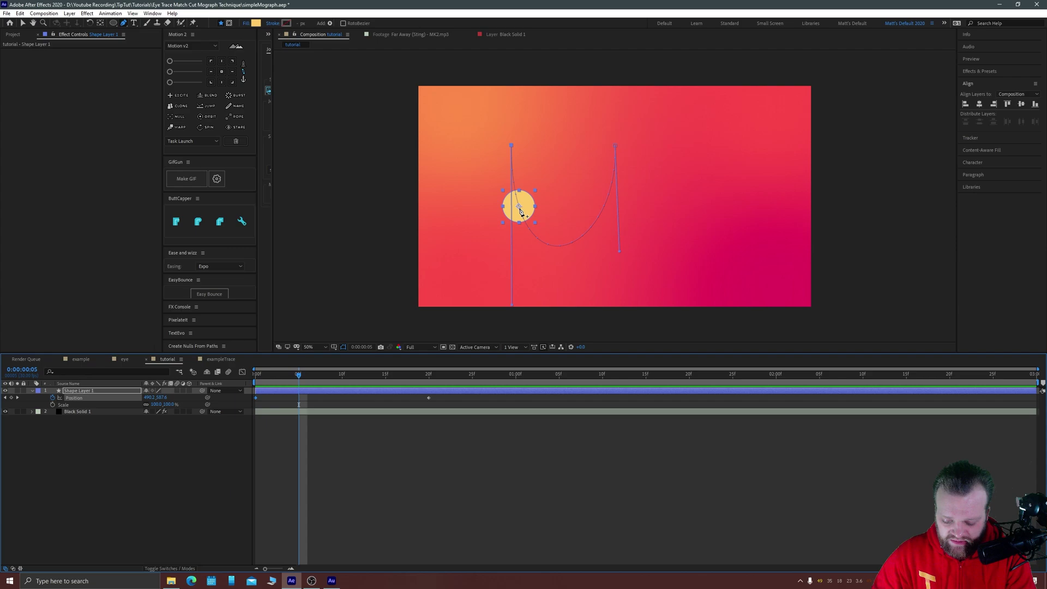
{"action": "key", "text": "v"}
{"action": "left_click_drag", "start_coordinate": [511, 204], "coordinate": [503, 134]}
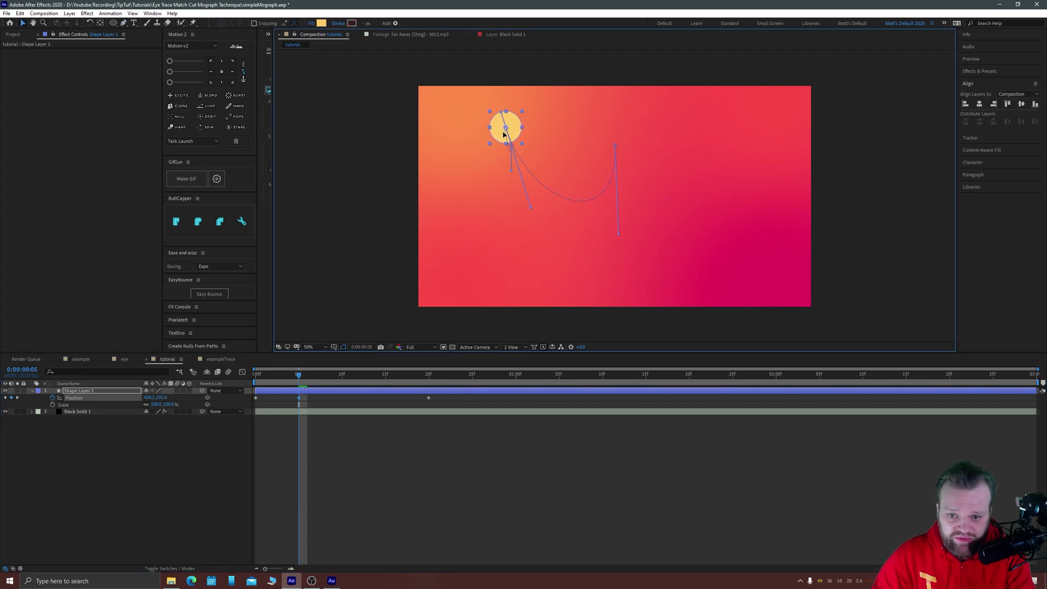
Shorten the first keyframe's motion path handle and aim it toward the frame 5 position, then preview the animation
{"action": "scroll", "coordinate": [501, 133], "scroll_direction": "up", "scroll_amount": 4}
{"action": "left_click_drag", "start_coordinate": [481, 189], "coordinate": [488, 232]}
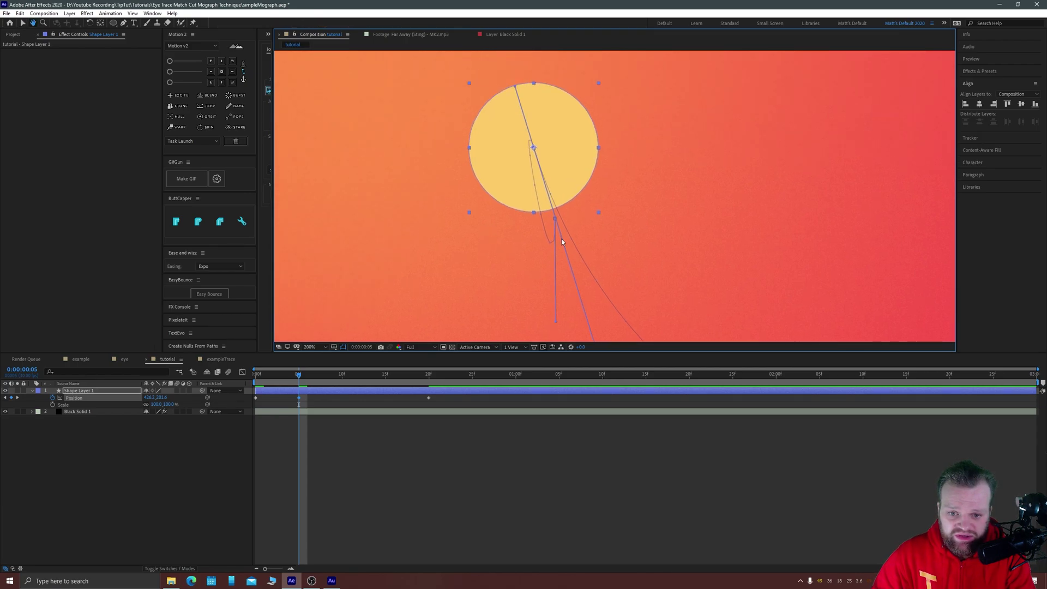
{"action": "left_click_drag", "start_coordinate": [554, 324], "coordinate": [534, 182]}
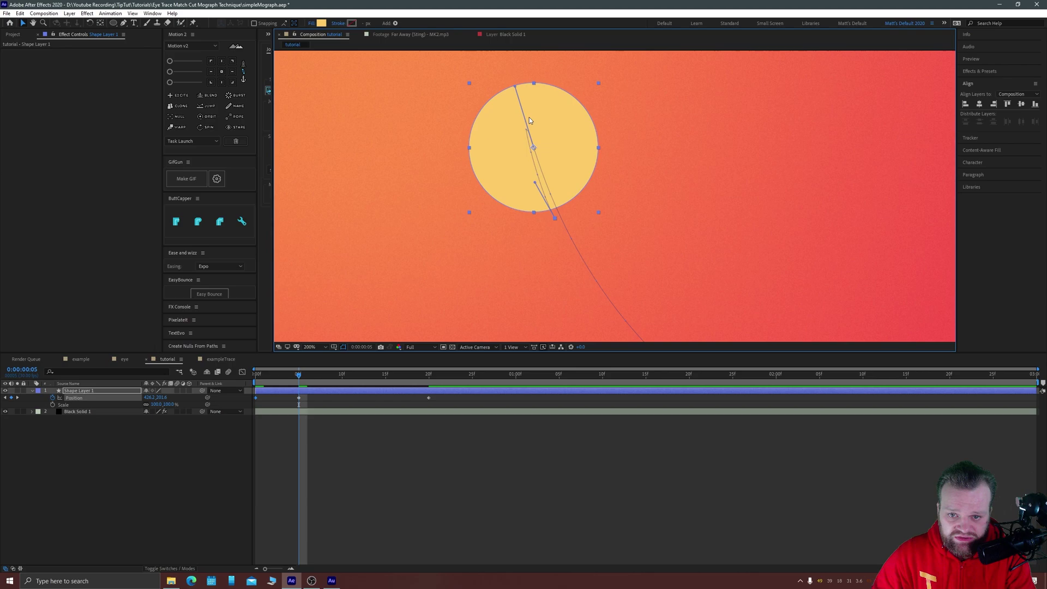
{"action": "mouse_move", "coordinate": [514, 87]}
{"action": "left_mouse_down"}
{"action": "mouse_move", "coordinate": [551, 171]}
{"action": "mouse_move", "coordinate": [544, 179]}
{"action": "mouse_move", "coordinate": [514, 85]}
{"action": "left_mouse_up"}
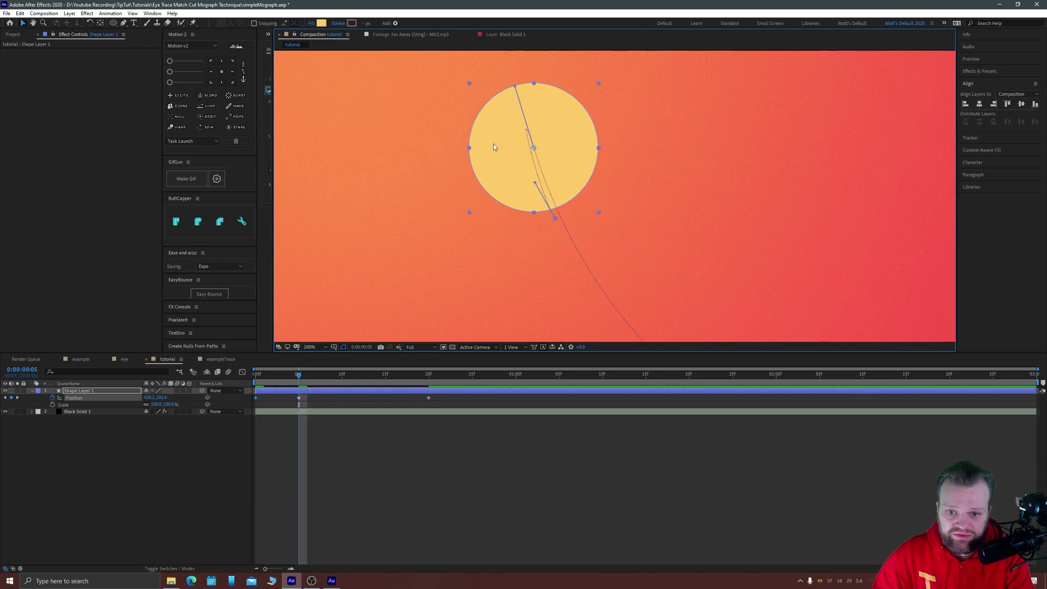
{"action": "scroll", "coordinate": [495, 145], "scroll_direction": "down", "scroll_amount": 2}
{"action": "left_click_drag", "start_coordinate": [278, 376], "coordinate": [323, 383]}
{"action": "key", "text": "space"}
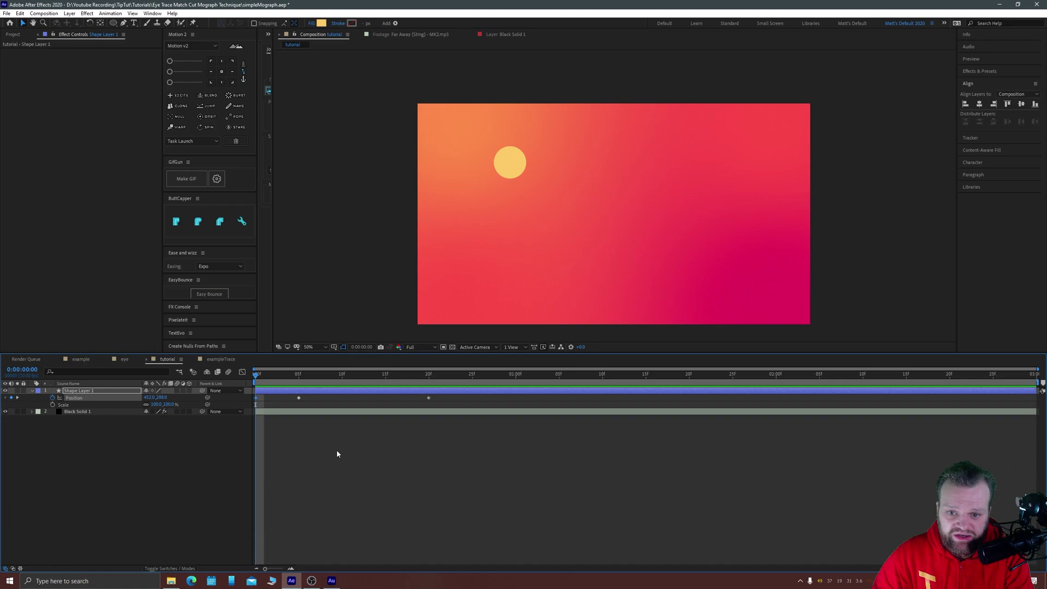
{"action": "key", "text": "space"}
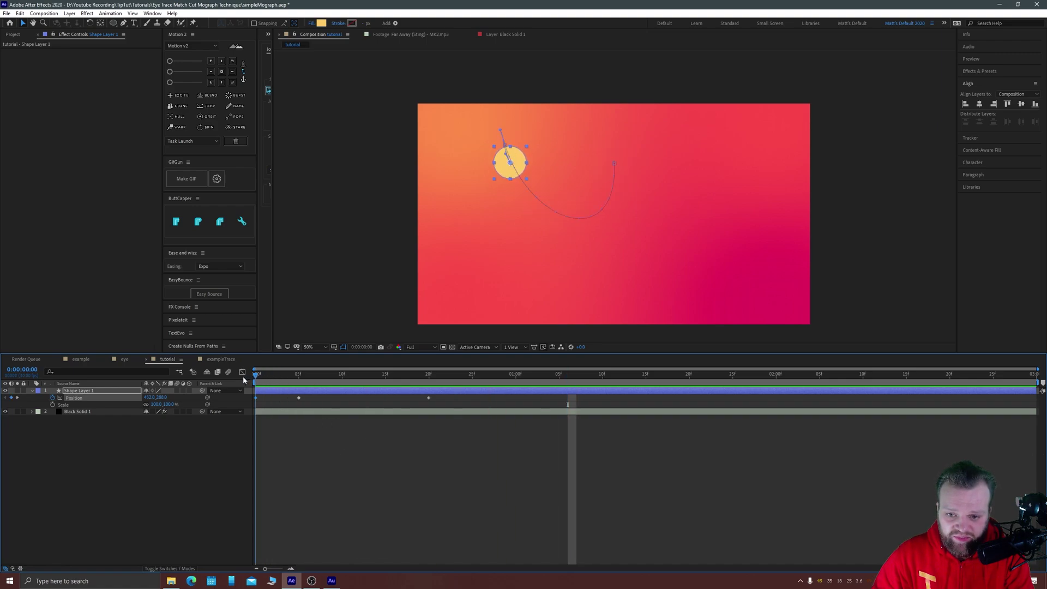
Lower the circle's frame 0 position to about 472, 416 and bring its frame 5 position down just above it
{"action": "left_click_drag", "start_coordinate": [506, 170], "coordinate": [507, 197]}
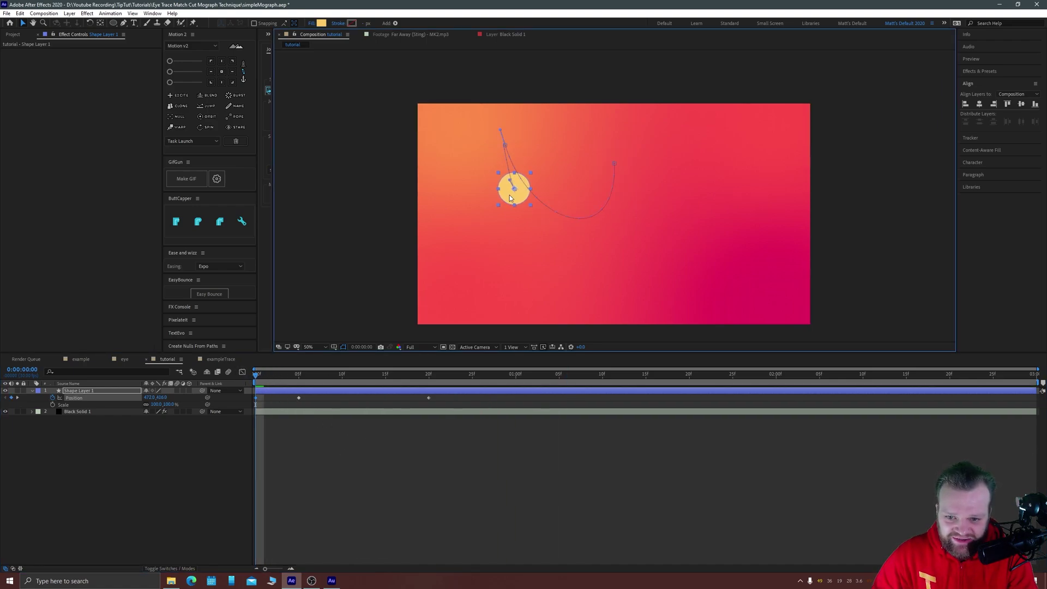
{"action": "left_click", "coordinate": [299, 375]}
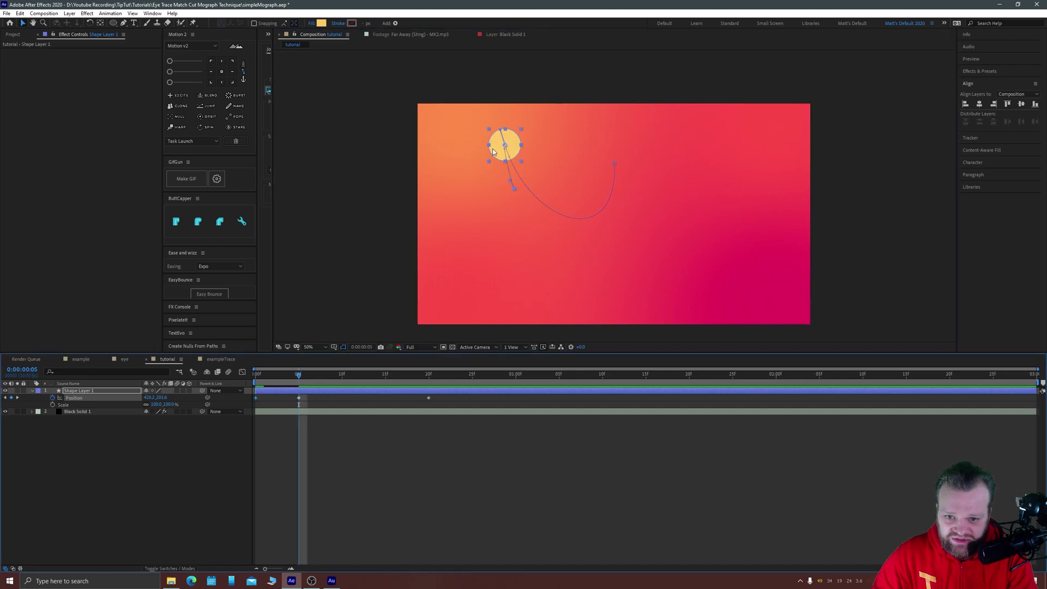
{"action": "left_click_drag", "start_coordinate": [498, 143], "coordinate": [501, 167]}
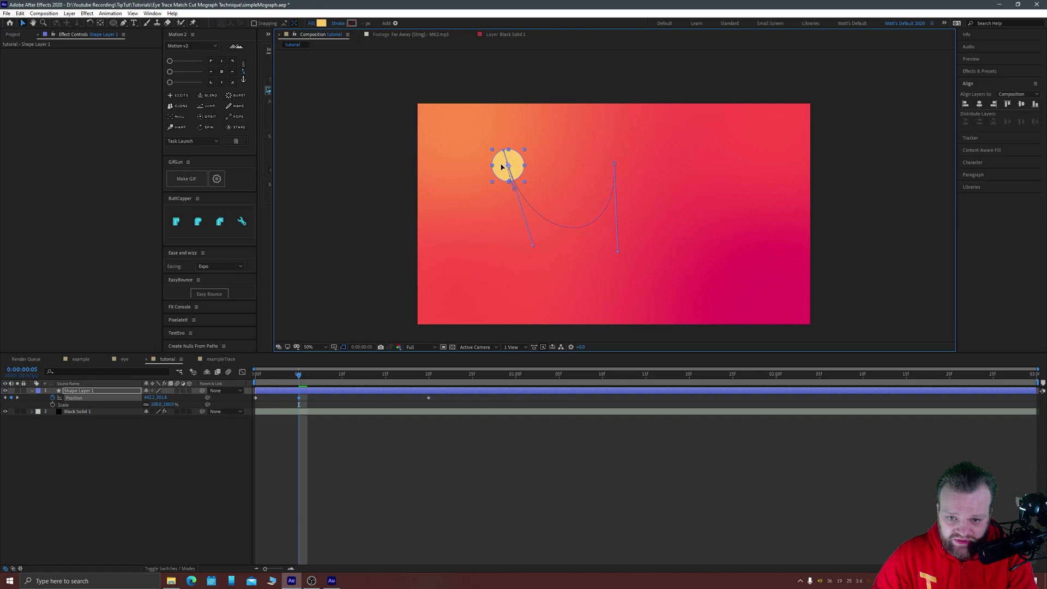
{"action": "left_click_drag", "start_coordinate": [289, 377], "coordinate": [254, 381]}
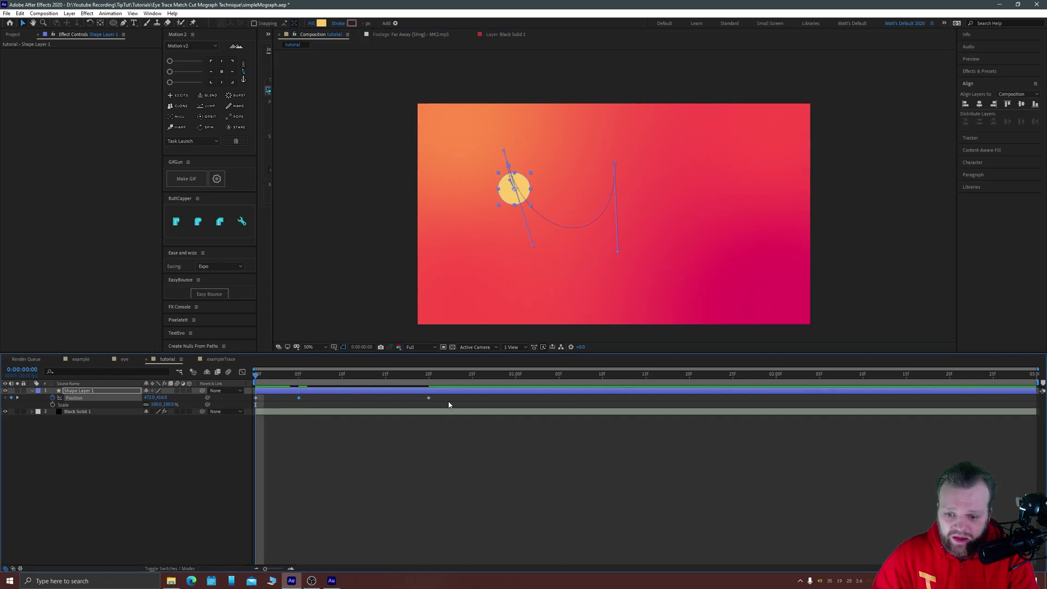
Apply Easy Ease to all three Position keyframes and display their speed graph in the Graph Editor
{"action": "left_click_drag", "start_coordinate": [440, 400], "coordinate": [242, 421]}
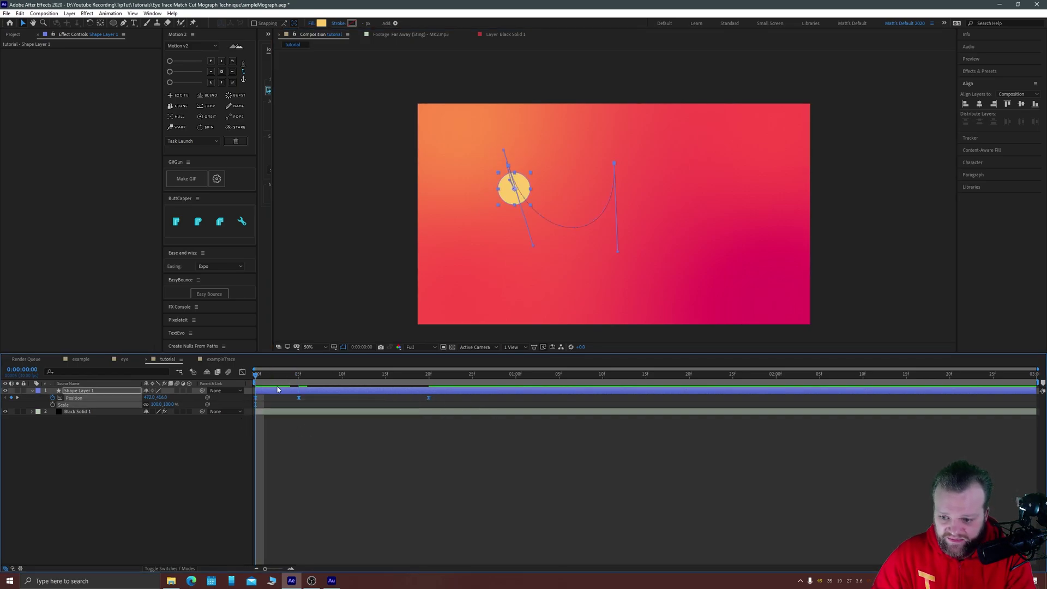
{"action": "left_click", "coordinate": [245, 372]}
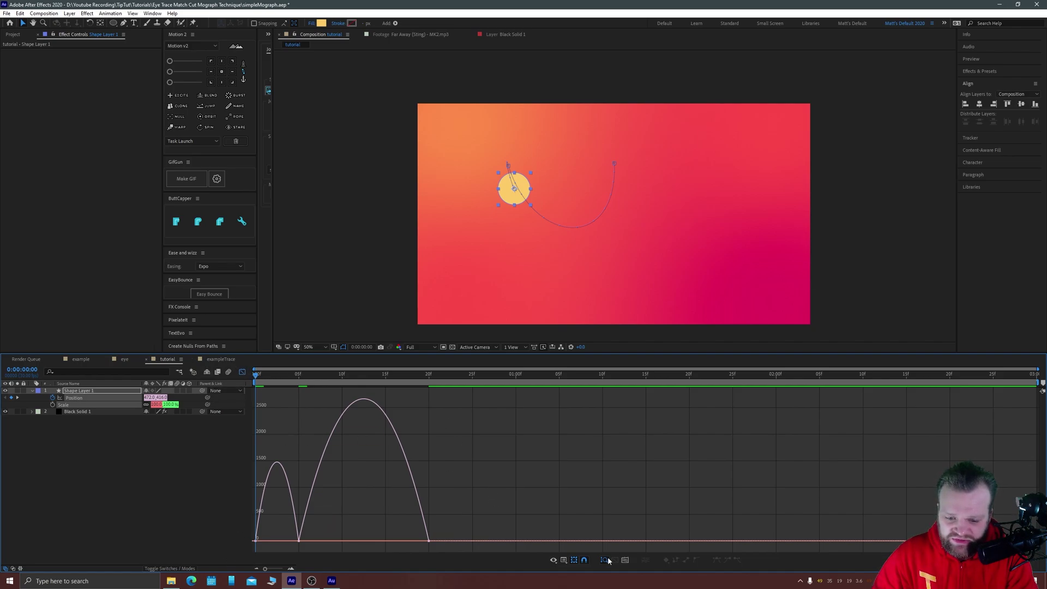
{"action": "left_click", "coordinate": [566, 561]}
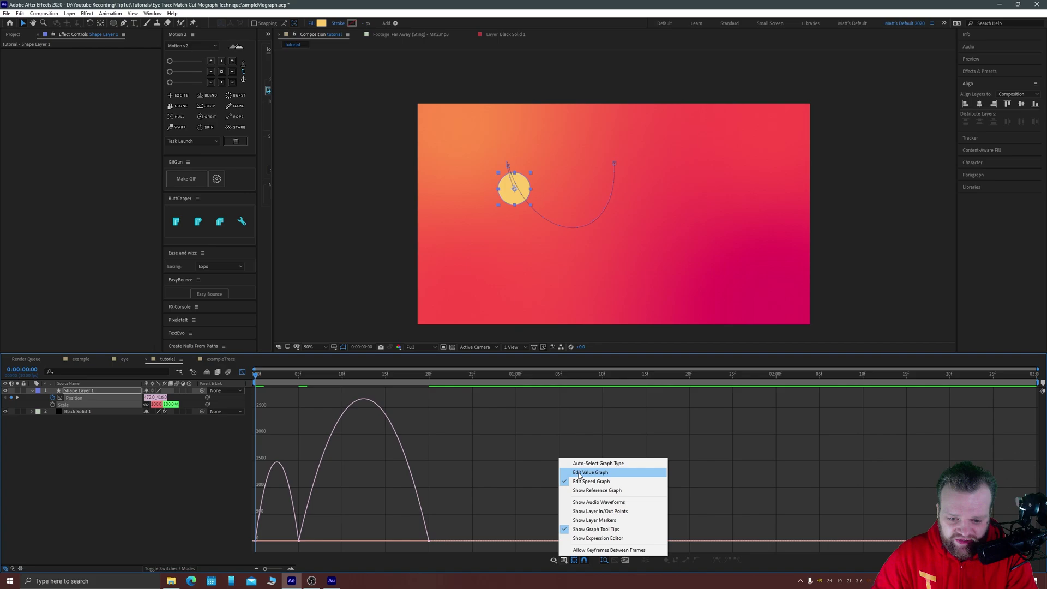
{"action": "left_click", "coordinate": [378, 505]}
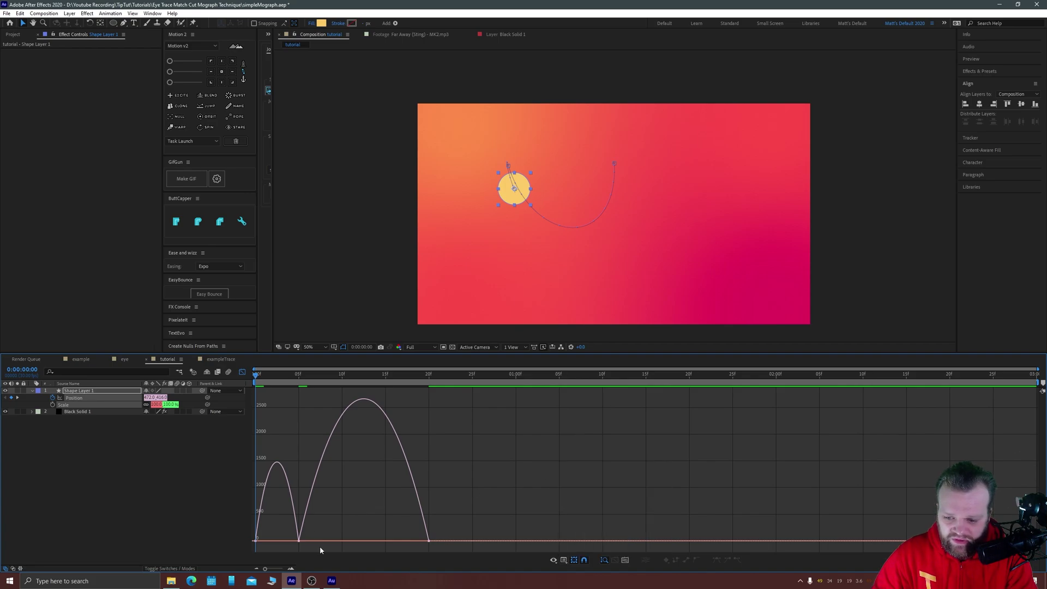
Lengthen the outgoing ease of the frame 0 Position keyframe so the speed peaks near frame 4, and preview it
{"action": "left_click_drag", "start_coordinate": [313, 545], "coordinate": [290, 534]}
{"action": "left_click", "coordinate": [290, 568]}
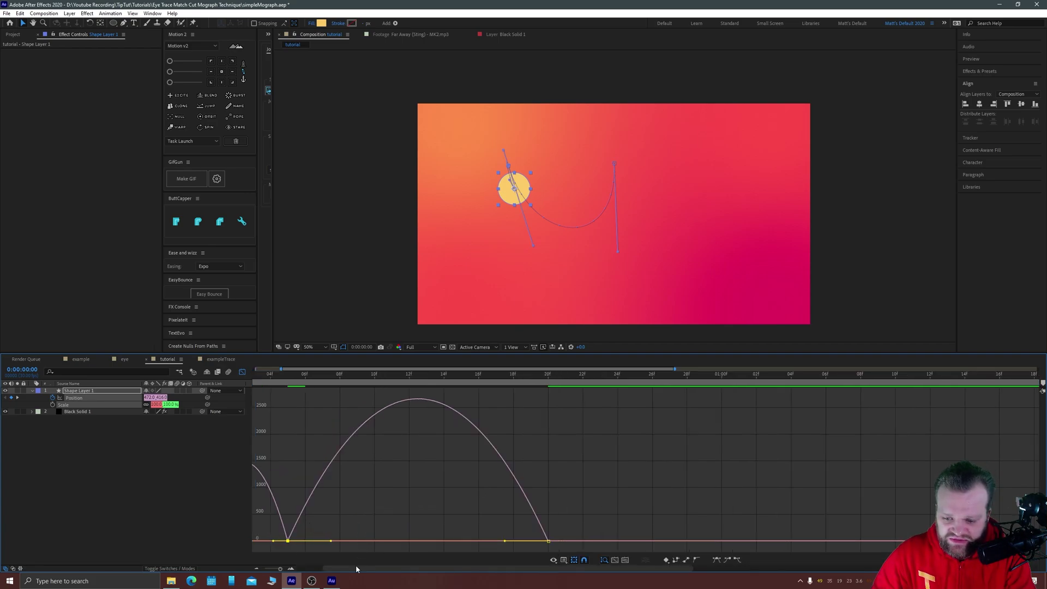
{"action": "left_click", "coordinate": [291, 568]}
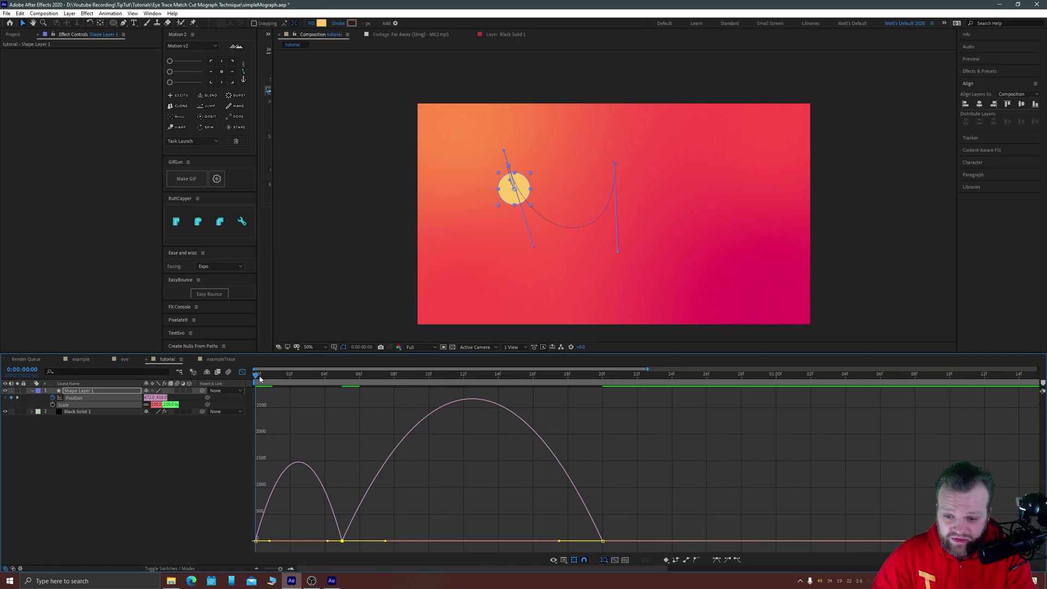
{"action": "key", "text": "space"}
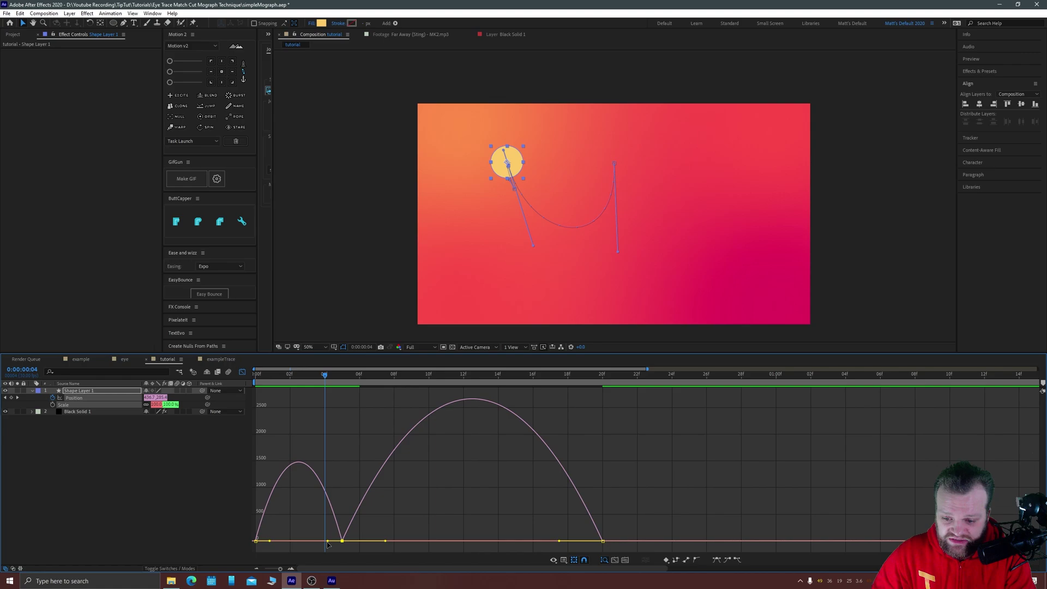
{"action": "left_click_drag", "start_coordinate": [268, 541], "coordinate": [298, 541]}
{"action": "left_click_drag", "start_coordinate": [260, 375], "coordinate": [393, 374]}
{"action": "key", "text": "space"}
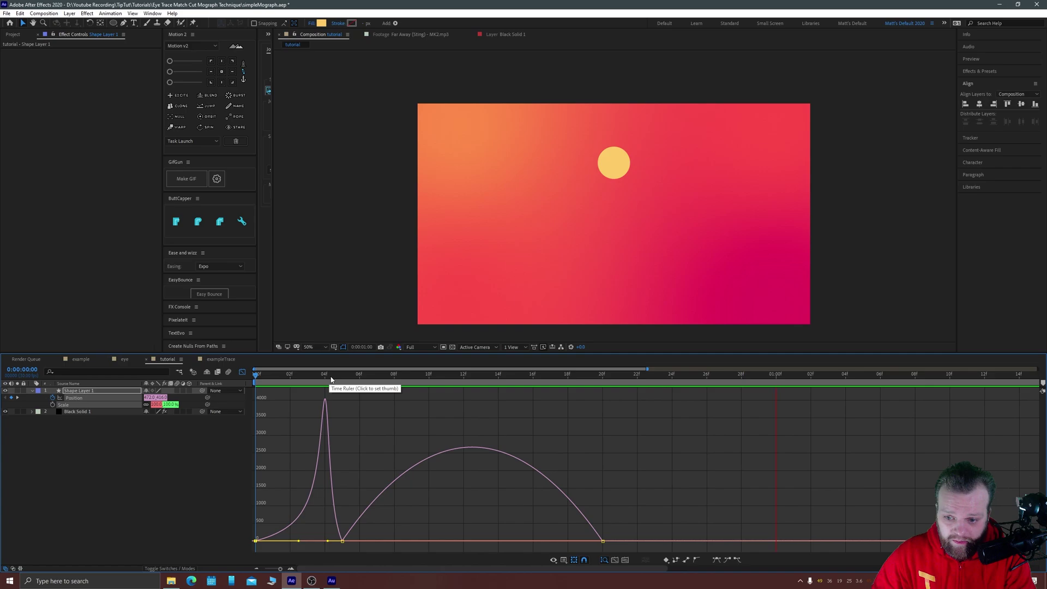
Lengthen the outgoing ease of the frame 5 Position keyframe so the speed peaks near frame 17, and preview it
{"action": "left_click_drag", "start_coordinate": [330, 380], "coordinate": [481, 403]}
{"action": "left_click_drag", "start_coordinate": [350, 549], "coordinate": [506, 553]}
{"action": "key", "text": "space"}
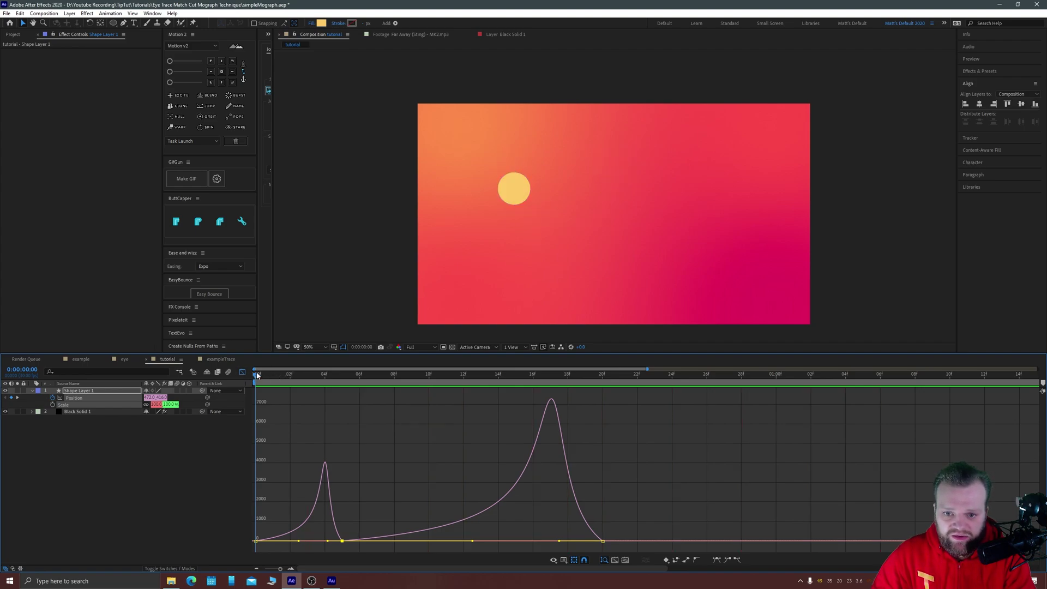
{"action": "left_click_drag", "start_coordinate": [271, 378], "coordinate": [299, 394]}
{"action": "key", "text": "Home"}
Leave the Graph Editor and keyframe the circle's Scale at 70% on frame 0 and 90% on frame 5
{"action": "left_click", "coordinate": [242, 371]}
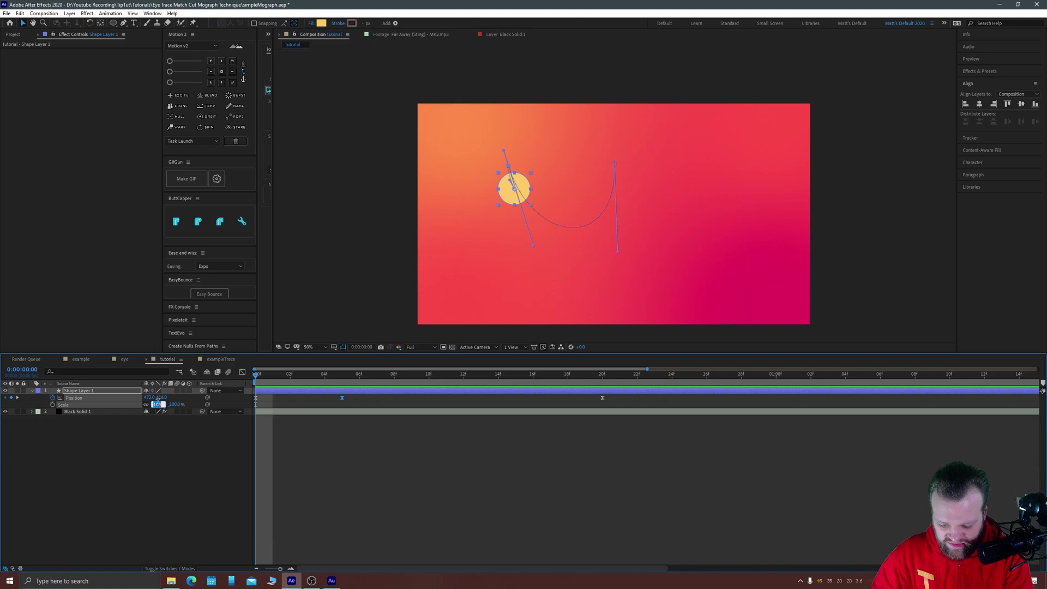
{"action": "key", "text": "Return"}
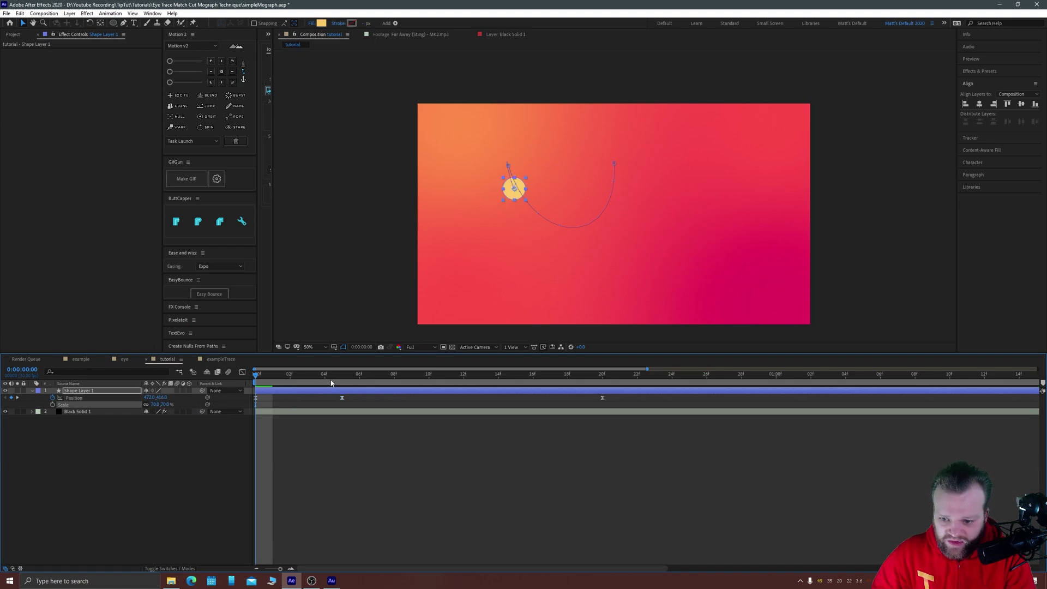
{"action": "left_click_drag", "start_coordinate": [331, 383], "coordinate": [341, 383]}
{"action": "left_click", "coordinate": [166, 405]}
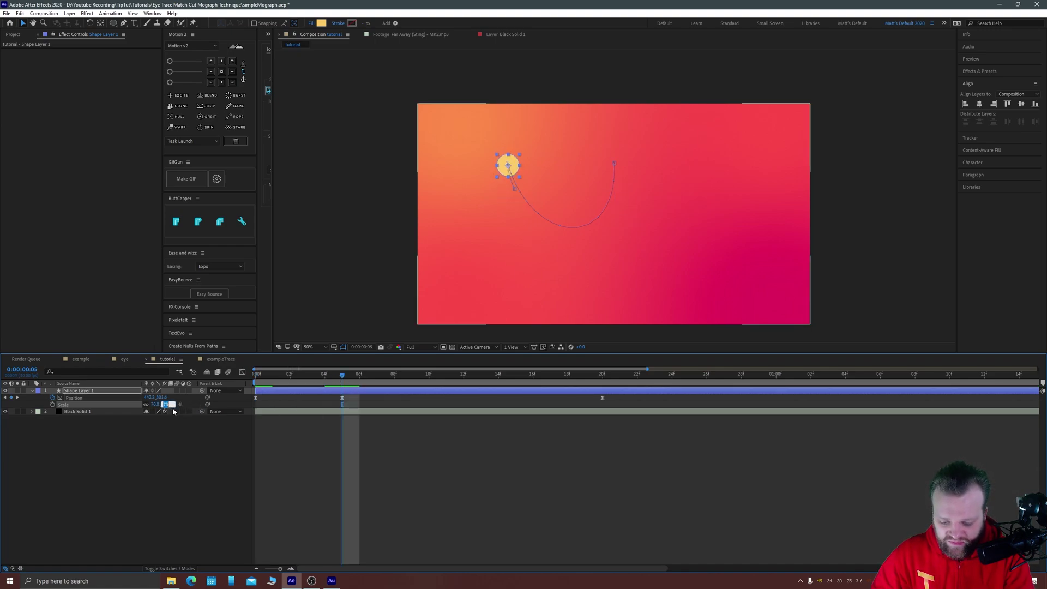
{"action": "type", "text": "80"}
{"action": "key", "text": "Return"}
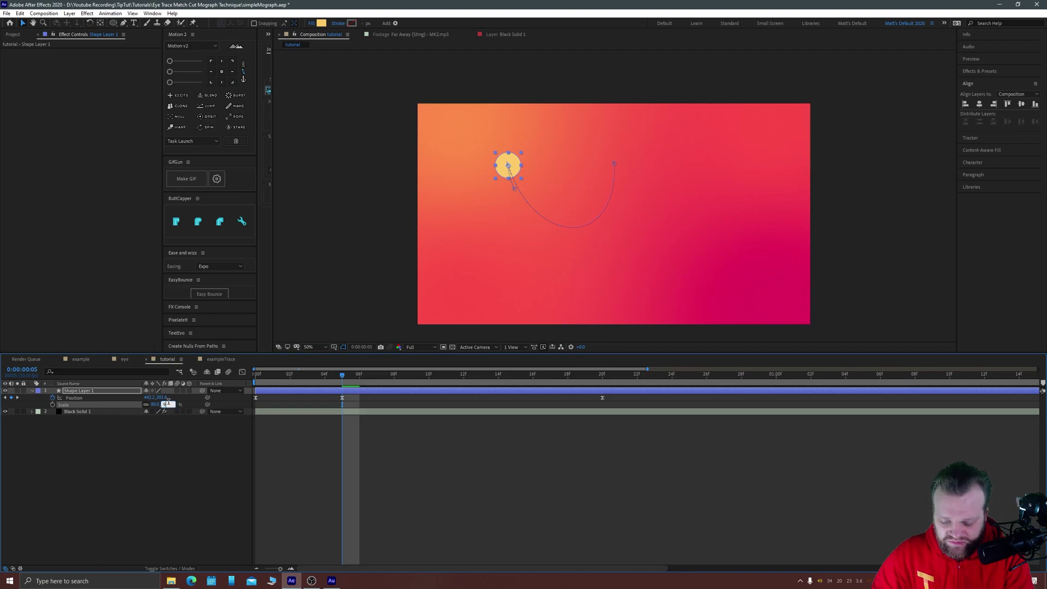
{"action": "left_click_drag", "start_coordinate": [283, 382], "coordinate": [254, 383]}
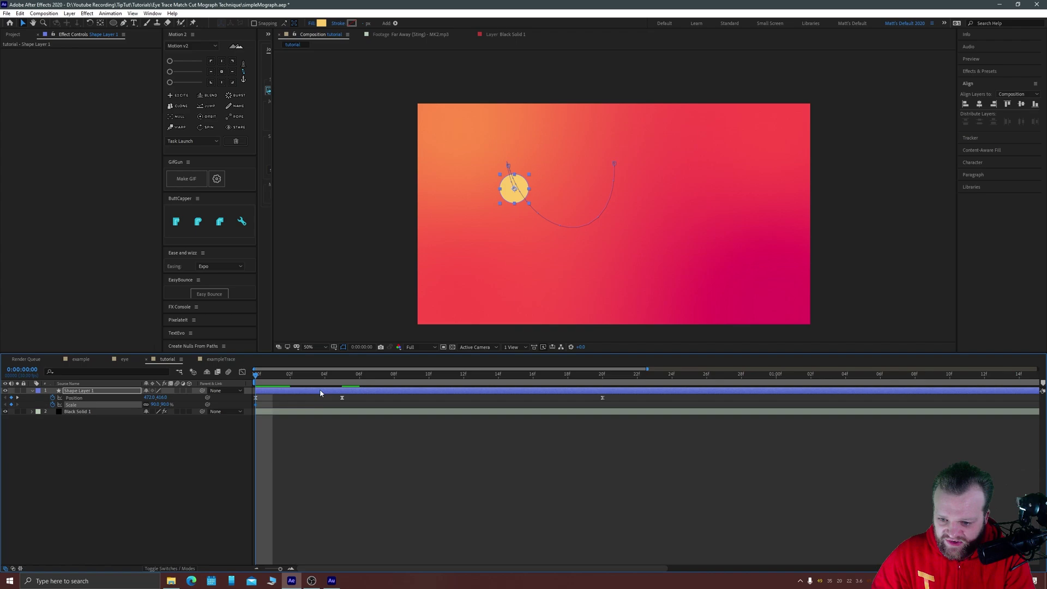
{"action": "key", "text": "k"}
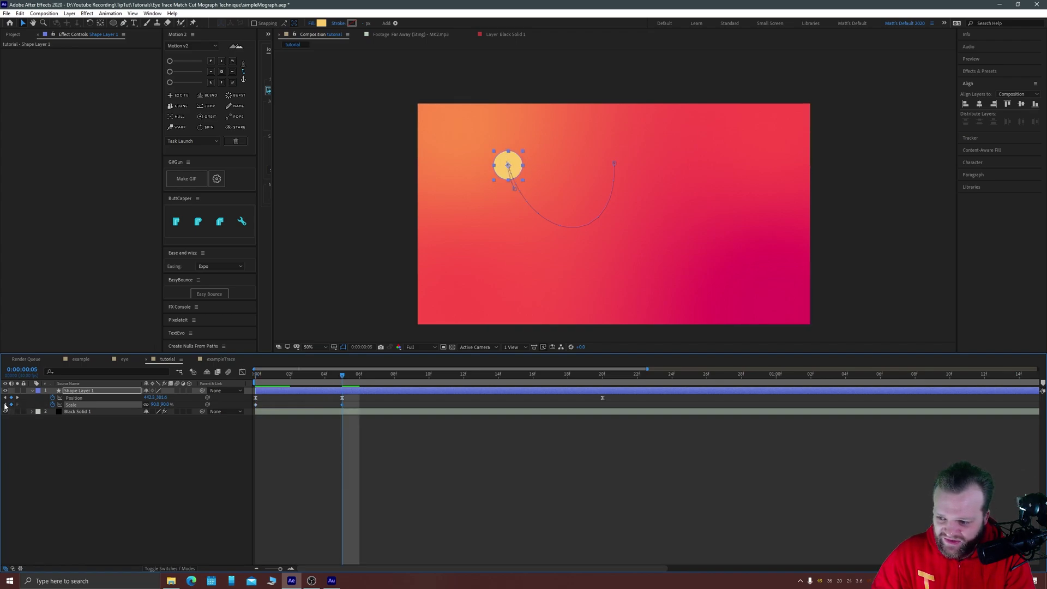
{"action": "left_click", "coordinate": [5, 404]}
{"action": "type", "text": "70"}
{"action": "key", "text": "Return"}
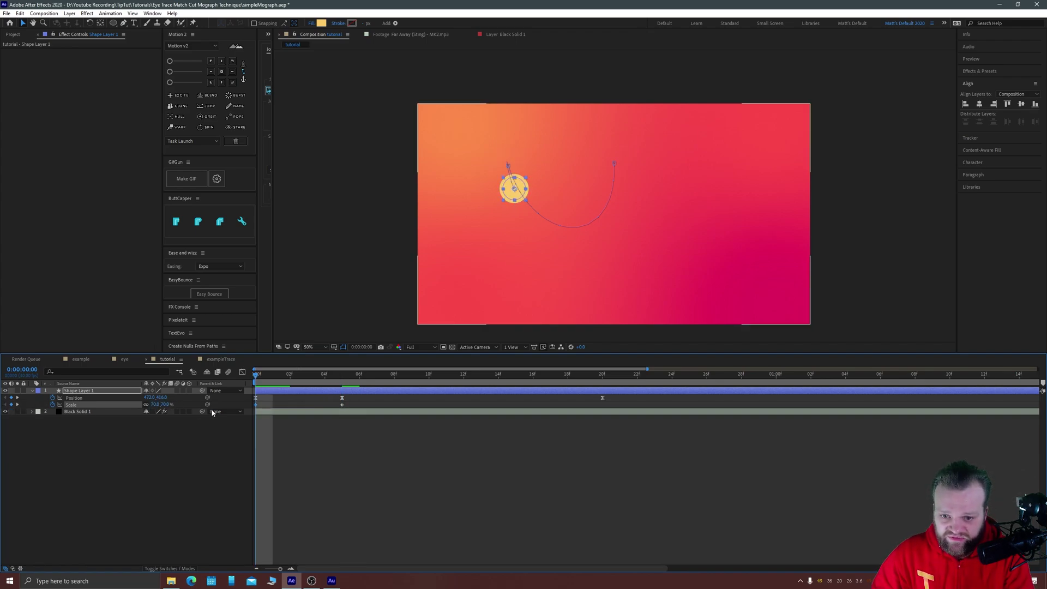
Add a Scale keyframe of 90% at frame 20 and preview the animation from the start
{"action": "left_click_drag", "start_coordinate": [258, 377], "coordinate": [602, 376]}
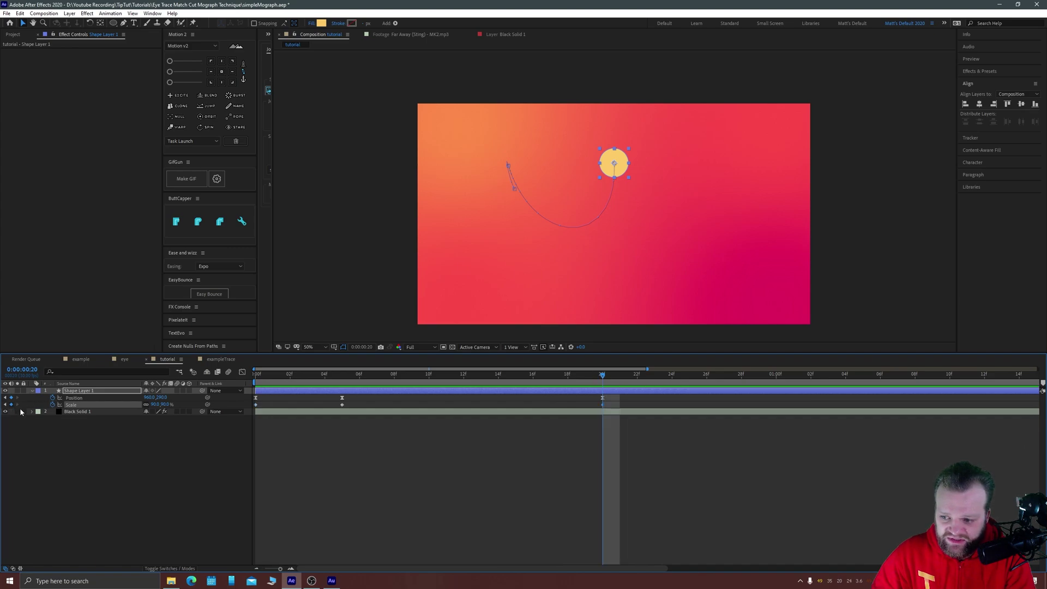
{"action": "left_click", "coordinate": [254, 375]}
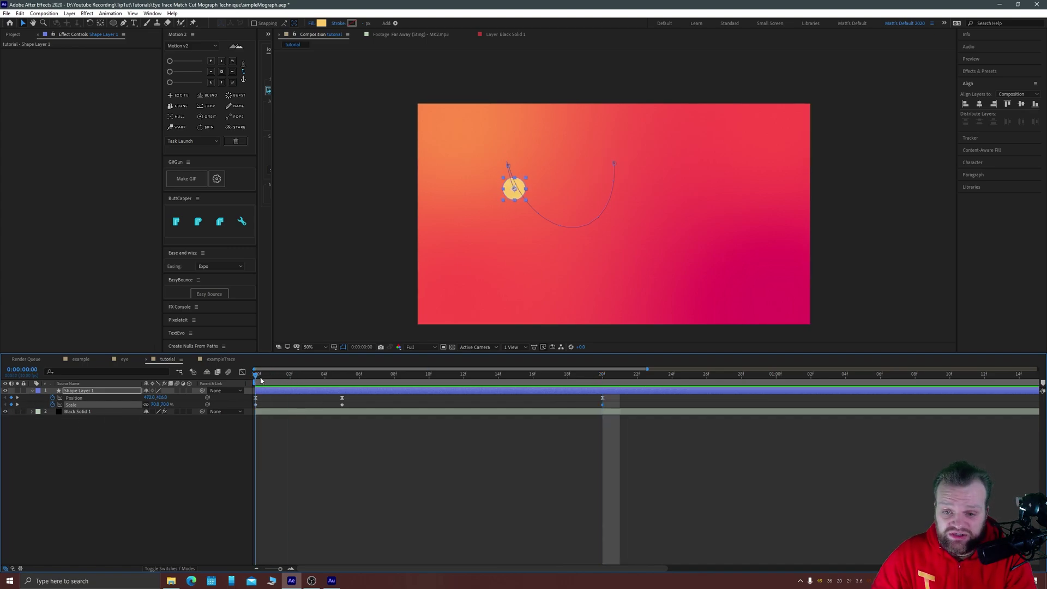
{"action": "left_click_drag", "start_coordinate": [254, 375], "coordinate": [207, 380]}
{"action": "key", "text": "space"}
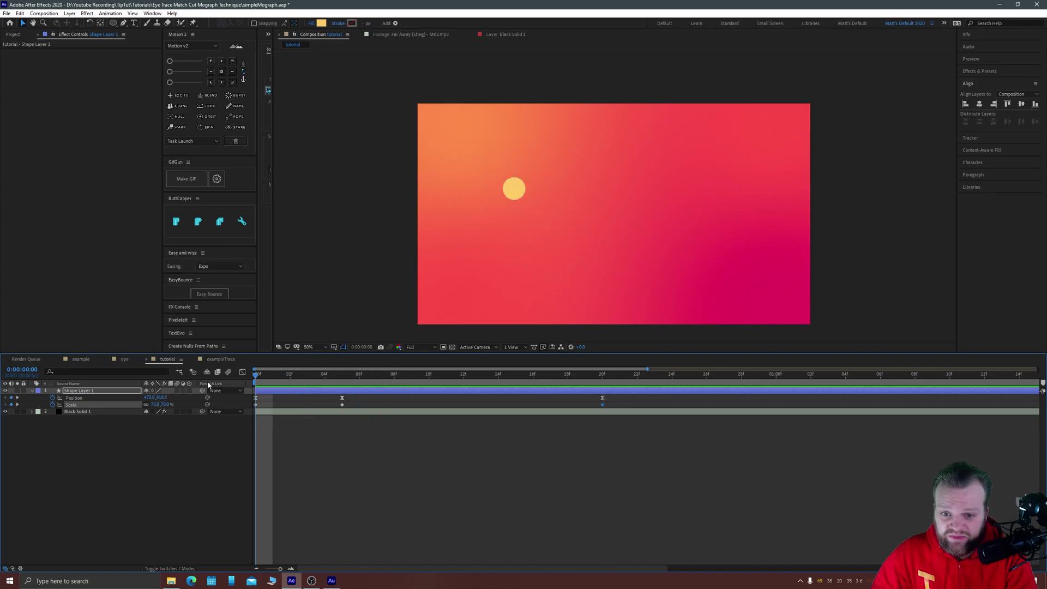
Add a Scale keyframe of 90% at frame 14, where the circle starts descending along the curve
{"action": "left_click_drag", "start_coordinate": [303, 382], "coordinate": [551, 394]}
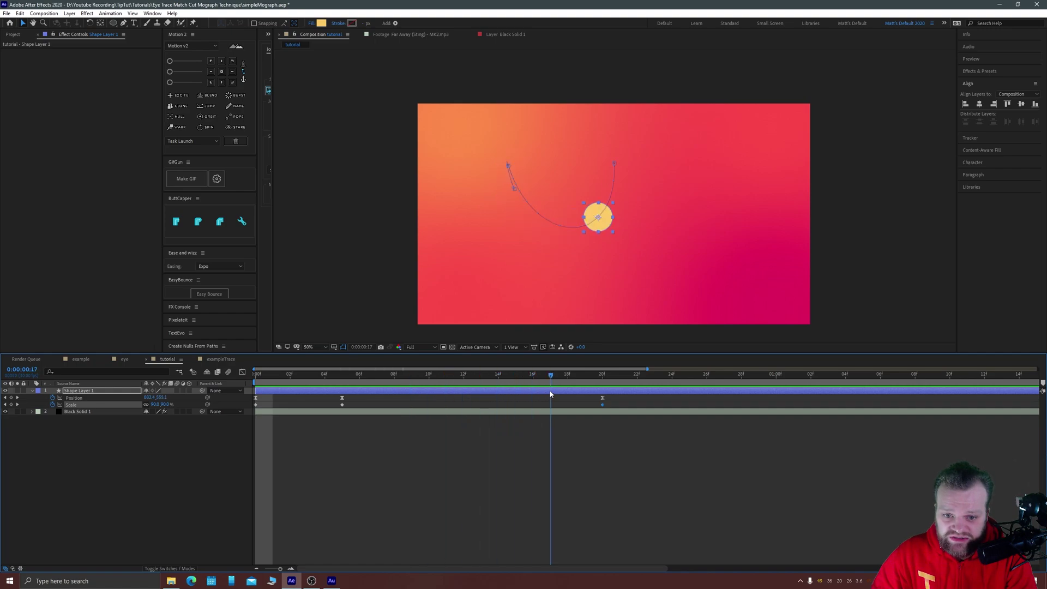
{"action": "scroll", "coordinate": [589, 278], "scroll_direction": "up", "scroll_amount": 1}
{"action": "left_click_drag", "start_coordinate": [457, 223], "coordinate": [495, 224]}
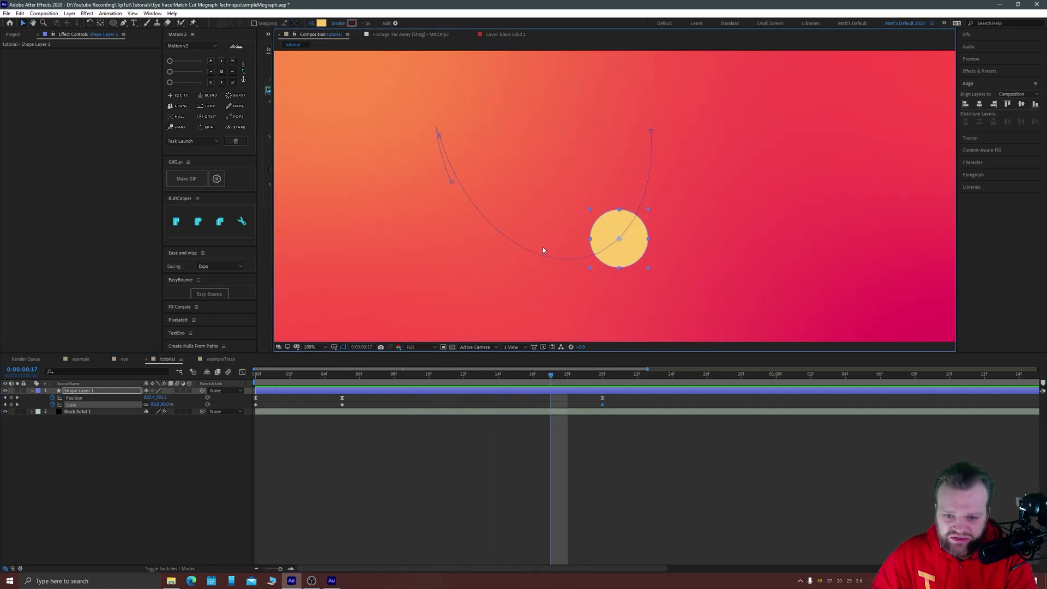
{"action": "scroll", "coordinate": [544, 257], "scroll_direction": "up", "scroll_amount": 1}
{"action": "left_click_drag", "start_coordinate": [417, 282], "coordinate": [503, 256]}
{"action": "scroll", "coordinate": [492, 256], "scroll_direction": "down", "scroll_amount": 1}
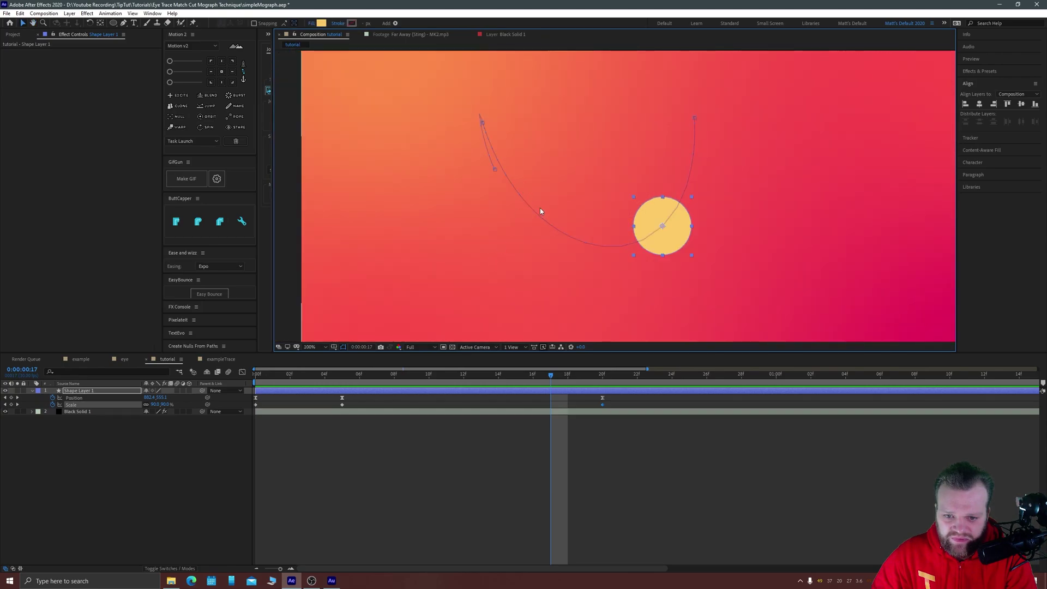
{"action": "mouse_move", "coordinate": [506, 382]}
{"action": "left_mouse_down"}
{"action": "mouse_move", "coordinate": [342, 384]}
{"action": "mouse_move", "coordinate": [491, 383]}
{"action": "left_mouse_up"}
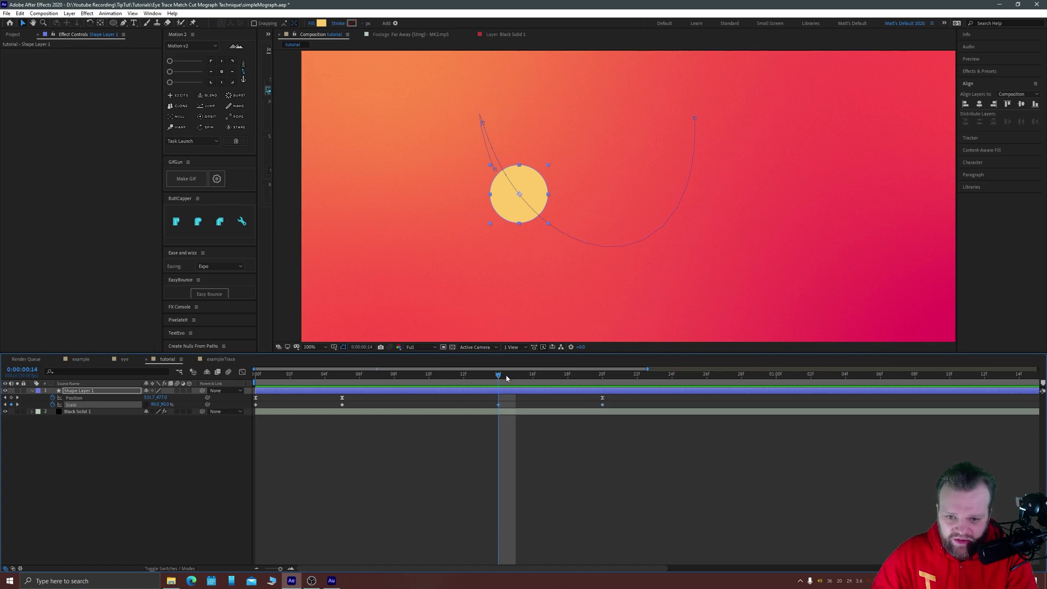
Collapse the incoming ease of the frame 20 Position keyframe in the speed graph and preview the motion
{"action": "left_click_drag", "start_coordinate": [506, 378], "coordinate": [562, 374]}
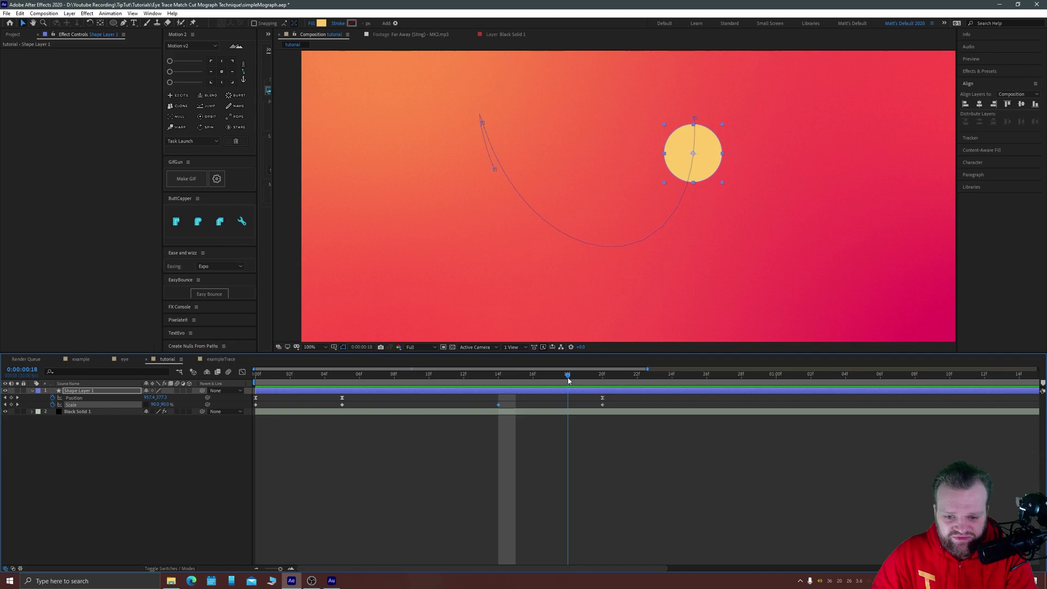
{"action": "left_click_drag", "start_coordinate": [568, 380], "coordinate": [568, 380]}
{"action": "left_click", "coordinate": [603, 398]}
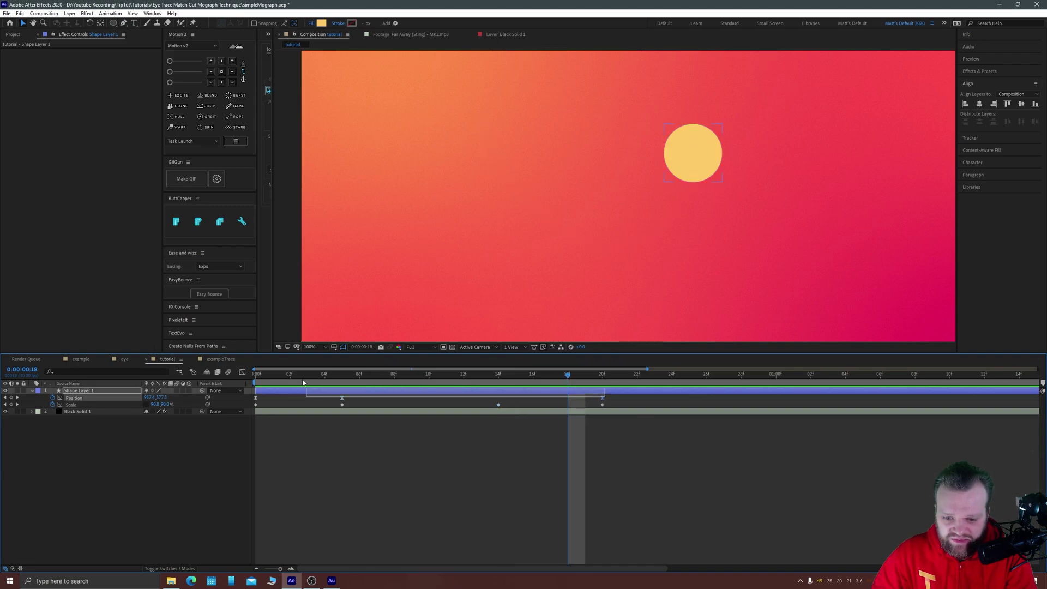
{"action": "left_click", "coordinate": [242, 371]}
{"action": "left_click_drag", "start_coordinate": [636, 504], "coordinate": [601, 541]}
{"action": "key", "text": "space"}
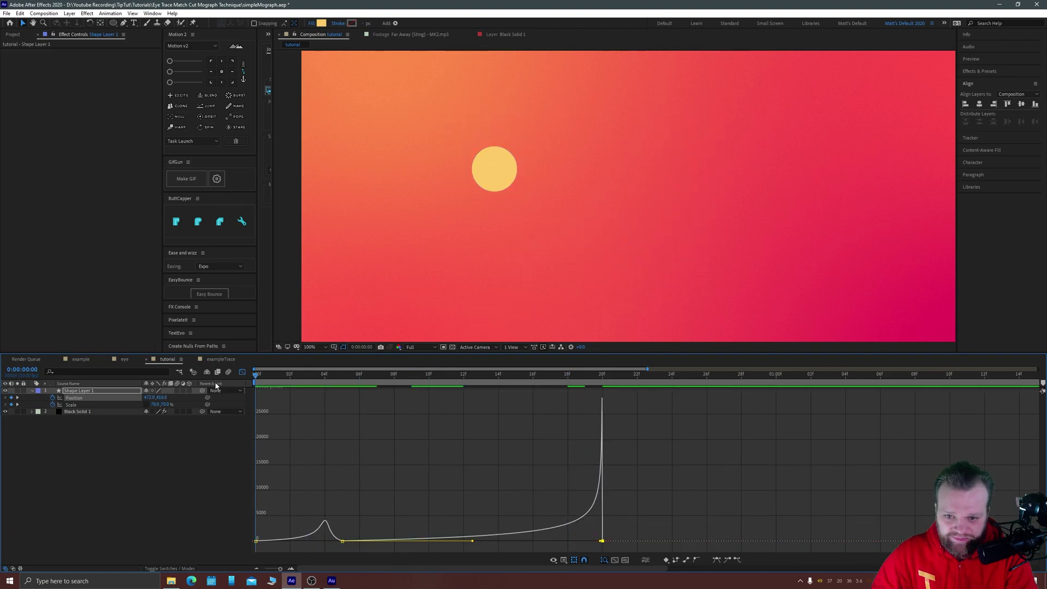
{"action": "key", "text": "space"}
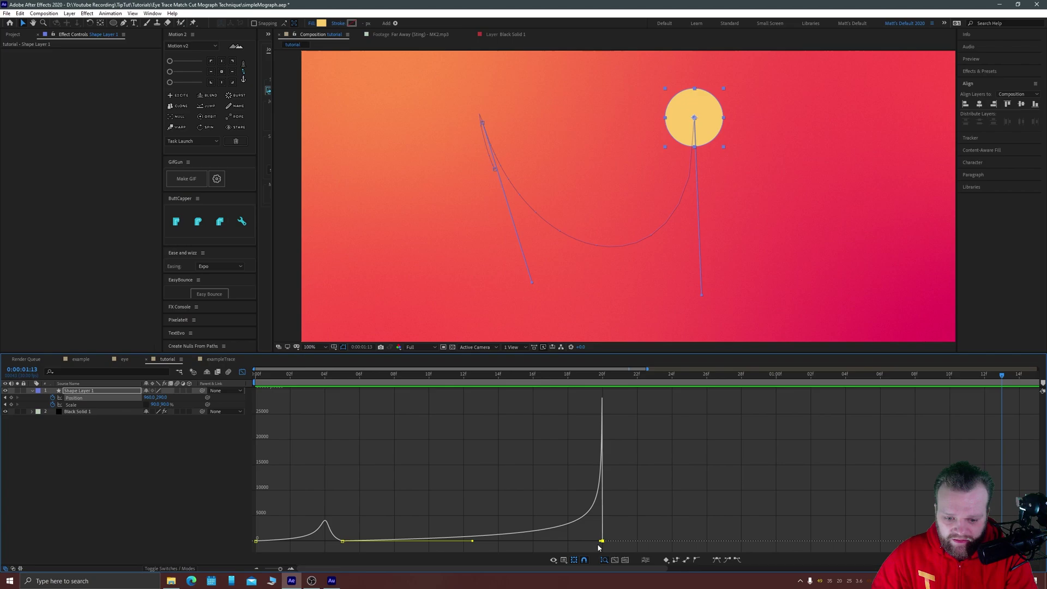
Lengthen the frame 20 Position keyframe's incoming ease slightly so the speed peaks just before it, and preview the result
{"action": "left_click_drag", "start_coordinate": [600, 541], "coordinate": [597, 541]}
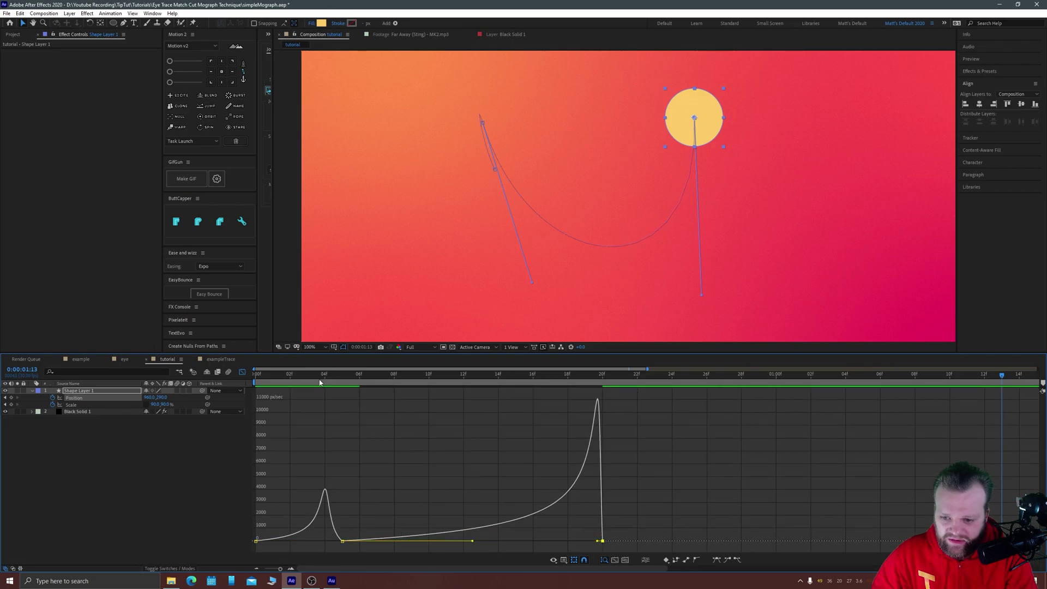
{"action": "left_click_drag", "start_coordinate": [297, 377], "coordinate": [250, 385]}
{"action": "key", "text": "space"}
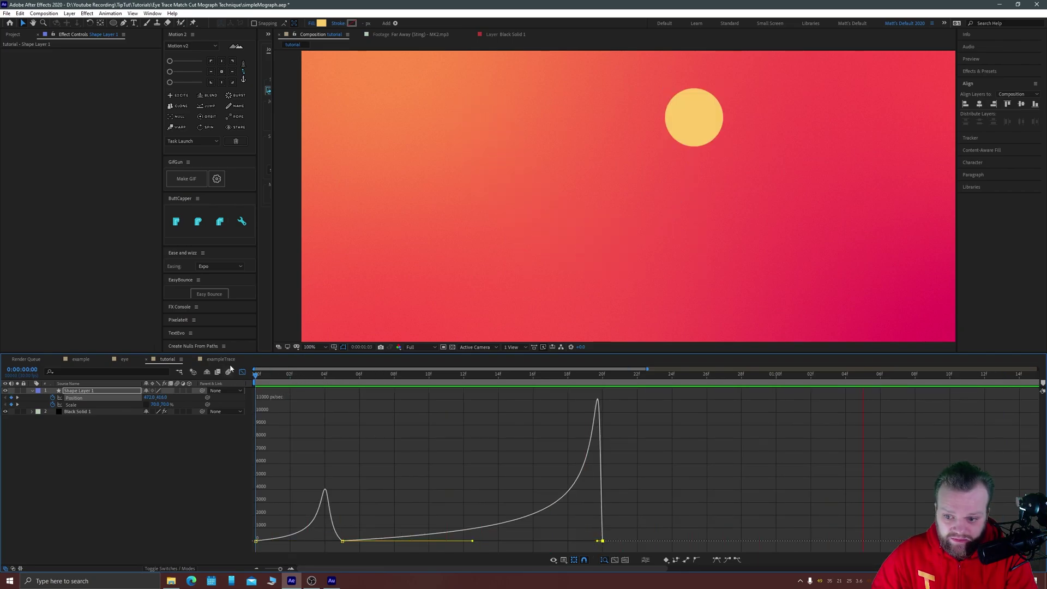
{"action": "key", "text": "space"}
Leave the Graph Editor, move the third Scale keyframe to frame 15, and stretch only the vertical Scale to 131% at frame 20
{"action": "left_click", "coordinate": [242, 371]}
{"action": "left_click_drag", "start_coordinate": [347, 381], "coordinate": [601, 374]}
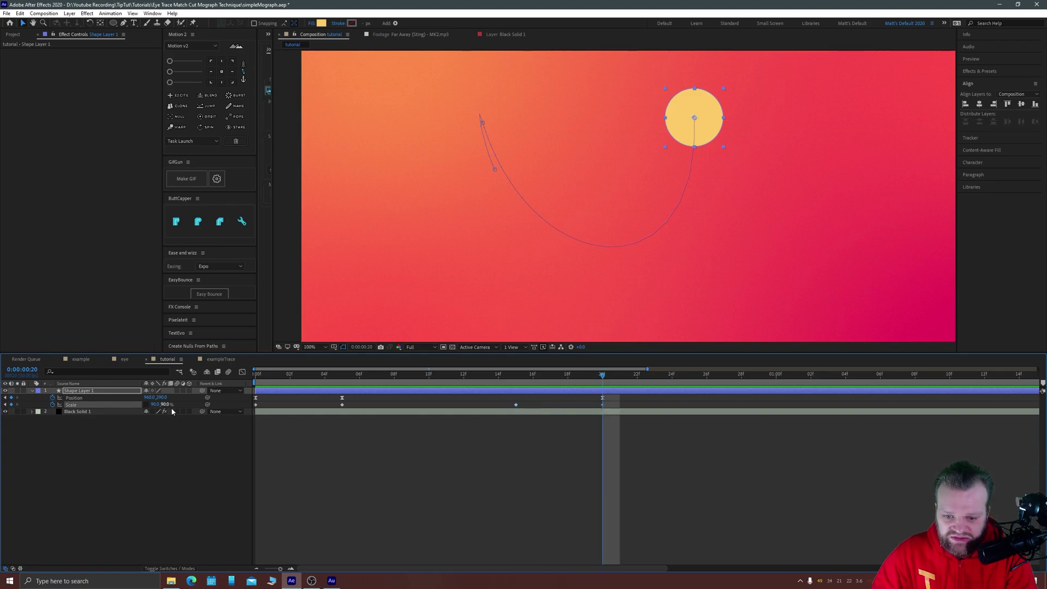
{"action": "left_click_drag", "start_coordinate": [160, 406], "coordinate": [179, 405]}
{"action": "key", "text": "ctrl+z"}
{"action": "left_click_drag", "start_coordinate": [479, 373], "coordinate": [517, 380]}
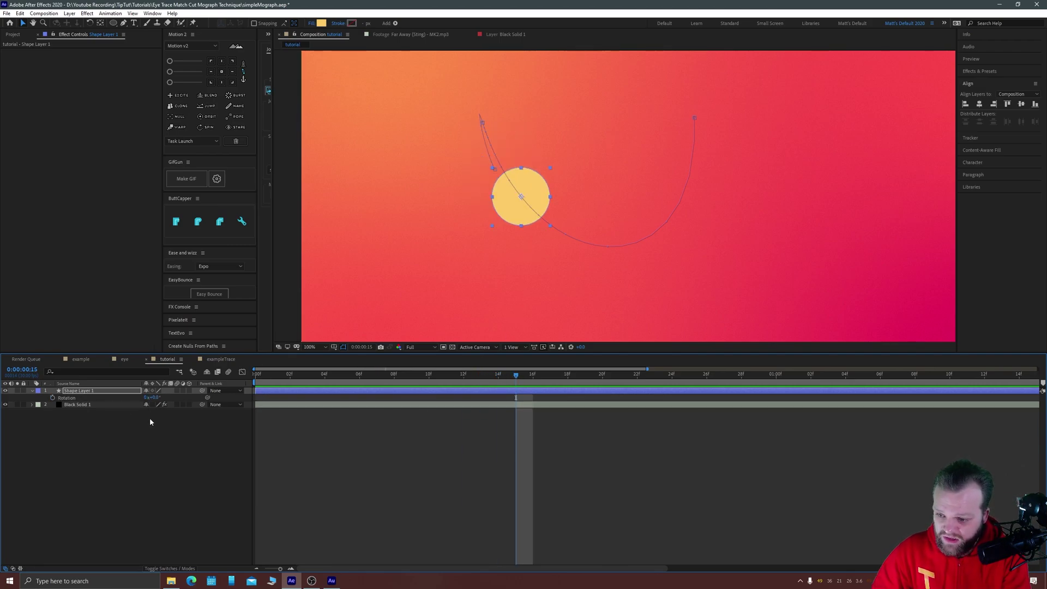
Set the circle's Rotation to about 133° and add a Rotation keyframe at frame 15 alongside the Position and Scale keyframes
{"action": "key", "text": "r"}
{"action": "left_click_drag", "start_coordinate": [153, 398], "coordinate": [162, 397]}
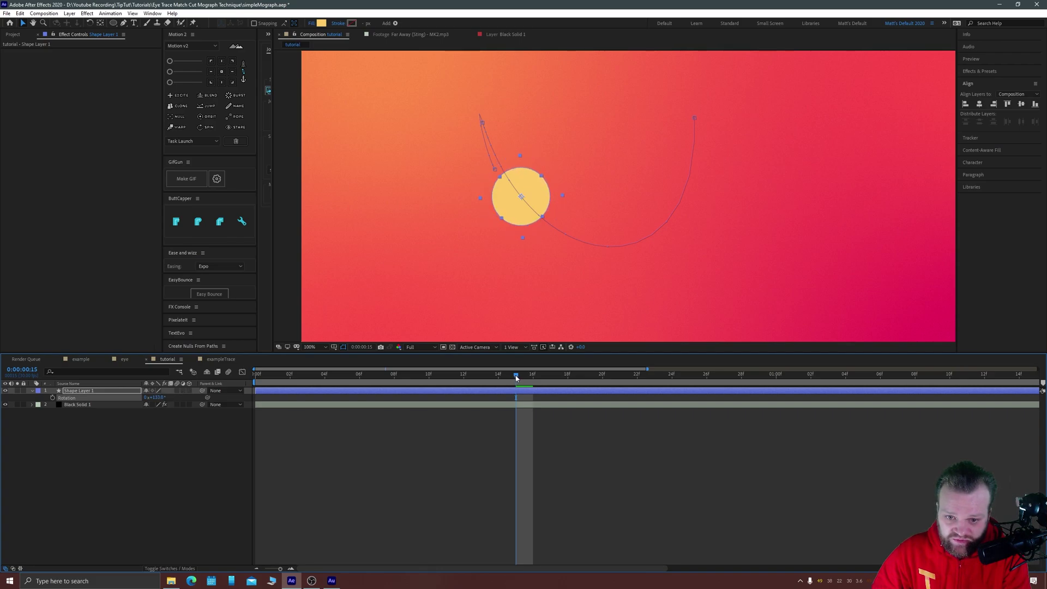
{"action": "left_click_drag", "start_coordinate": [516, 378], "coordinate": [596, 374]}
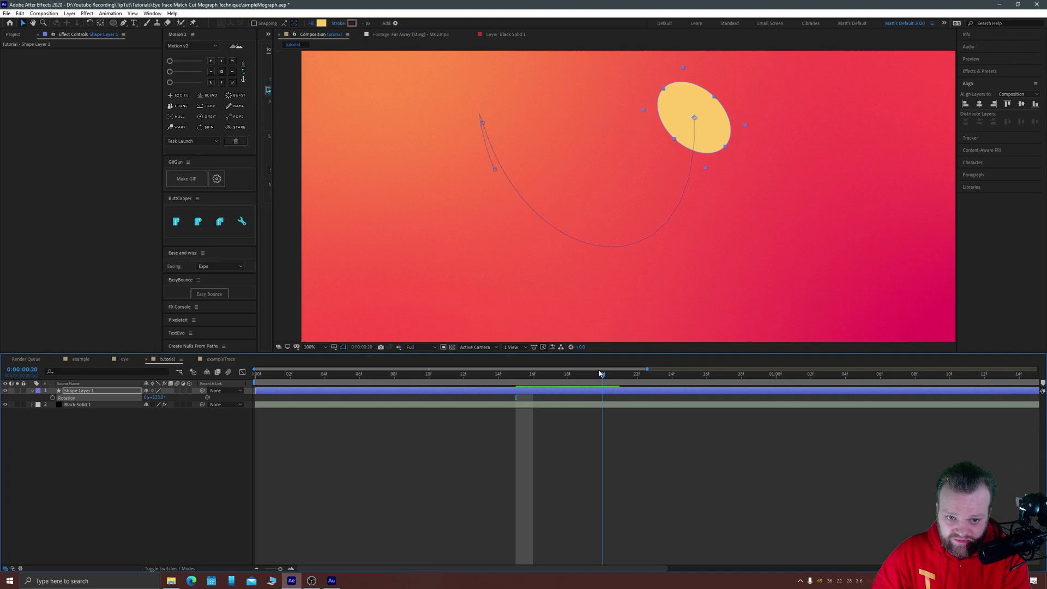
{"action": "key", "text": "u"}
{"action": "left_click_drag", "start_coordinate": [435, 373], "coordinate": [515, 374]}
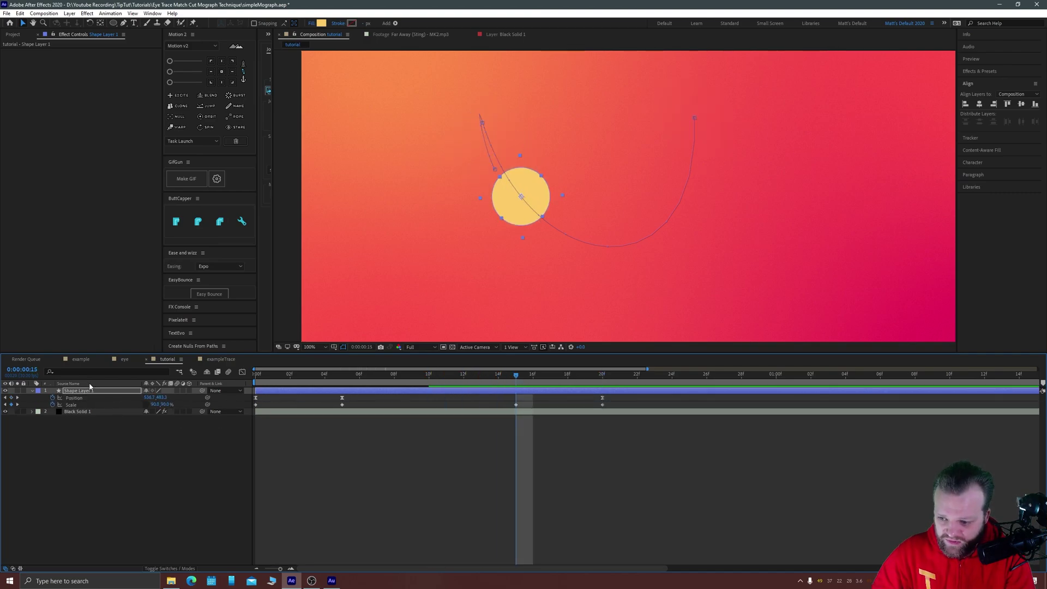
{"action": "key", "text": "shift+r"}
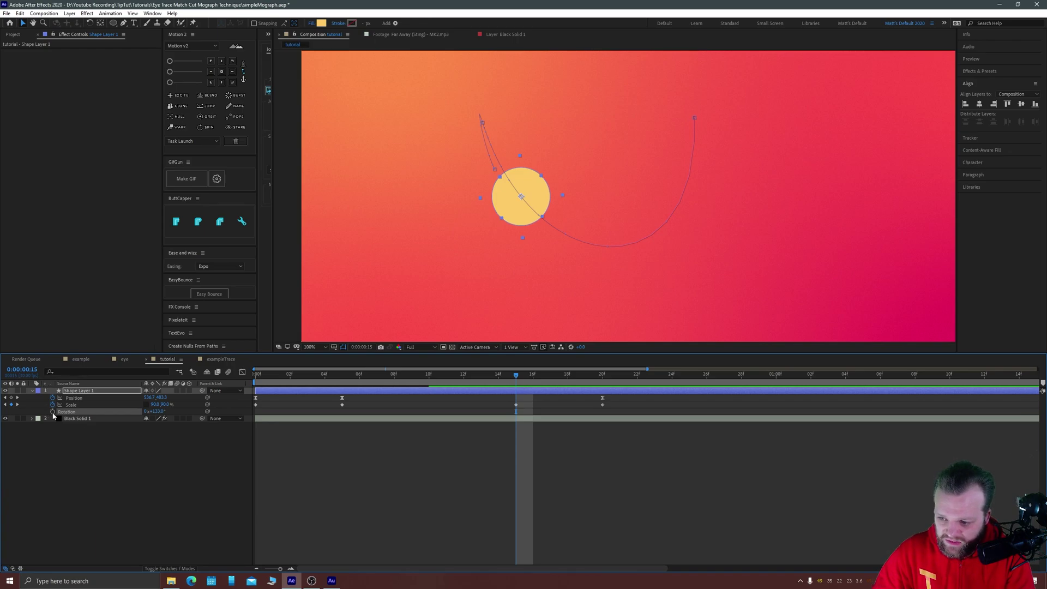
Add a second Rotation keyframe of about 23° to tilt the stretched circle along its path, and place it at frame 20
{"action": "left_click_drag", "start_coordinate": [518, 377], "coordinate": [585, 378]}
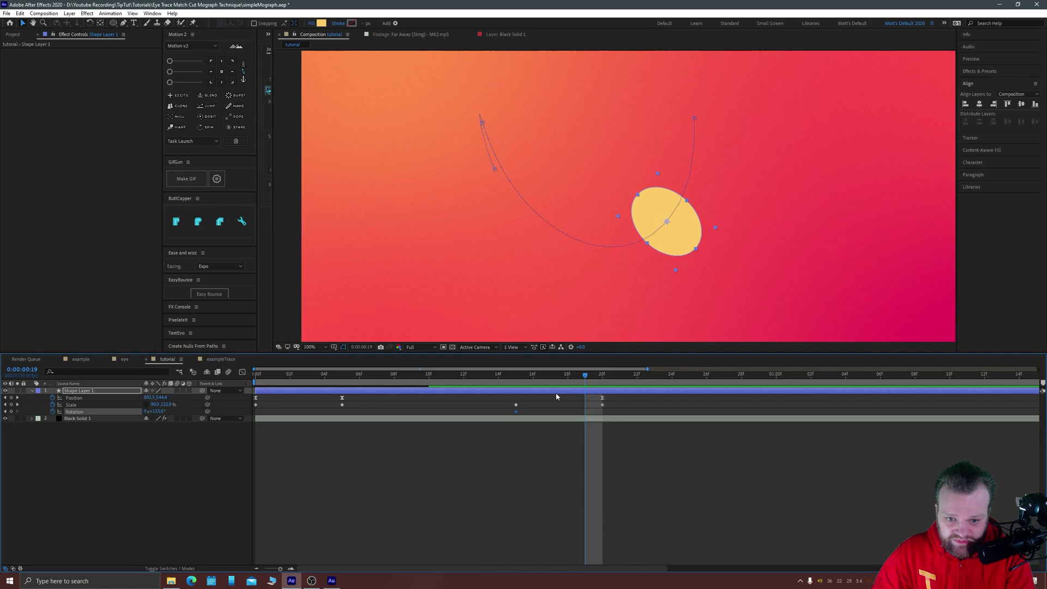
{"action": "left_click_drag", "start_coordinate": [162, 411], "coordinate": [109, 411]}
{"action": "mouse_move", "coordinate": [579, 377]}
{"action": "left_mouse_down"}
{"action": "mouse_move", "coordinate": [515, 376]}
{"action": "mouse_move", "coordinate": [626, 367]}
{"action": "mouse_move", "coordinate": [567, 376]}
{"action": "mouse_move", "coordinate": [584, 377]}
{"action": "left_mouse_up"}
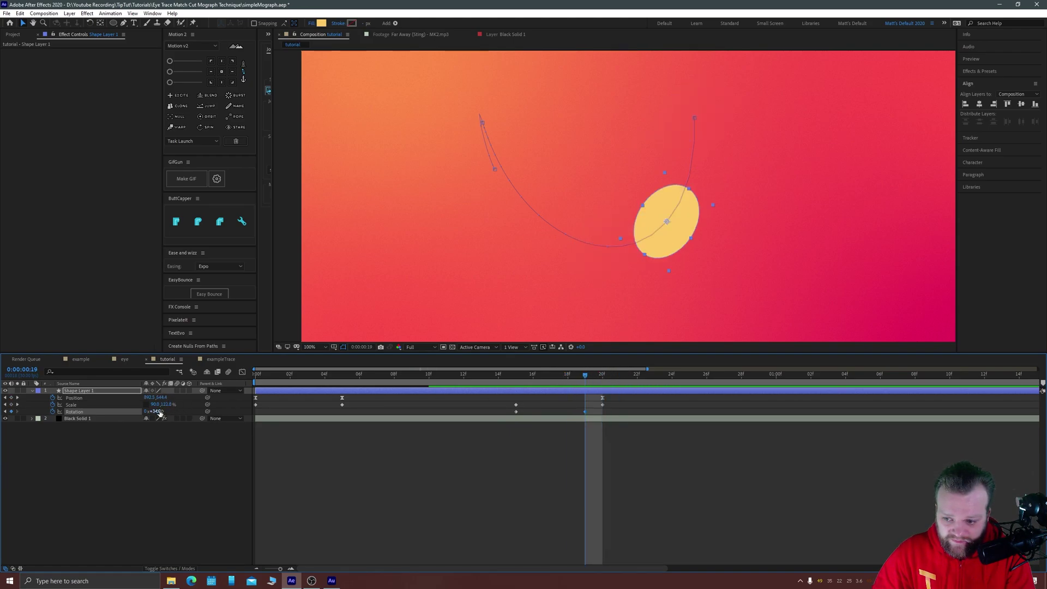
{"action": "left_click_drag", "start_coordinate": [158, 412], "coordinate": [145, 413]}
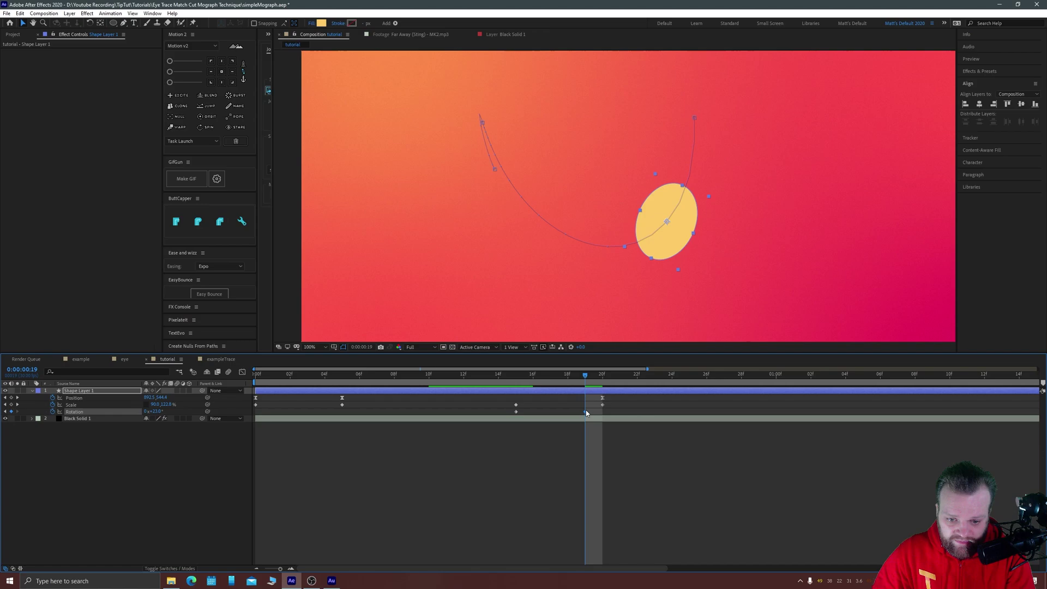
{"action": "left_click", "coordinate": [601, 375]}
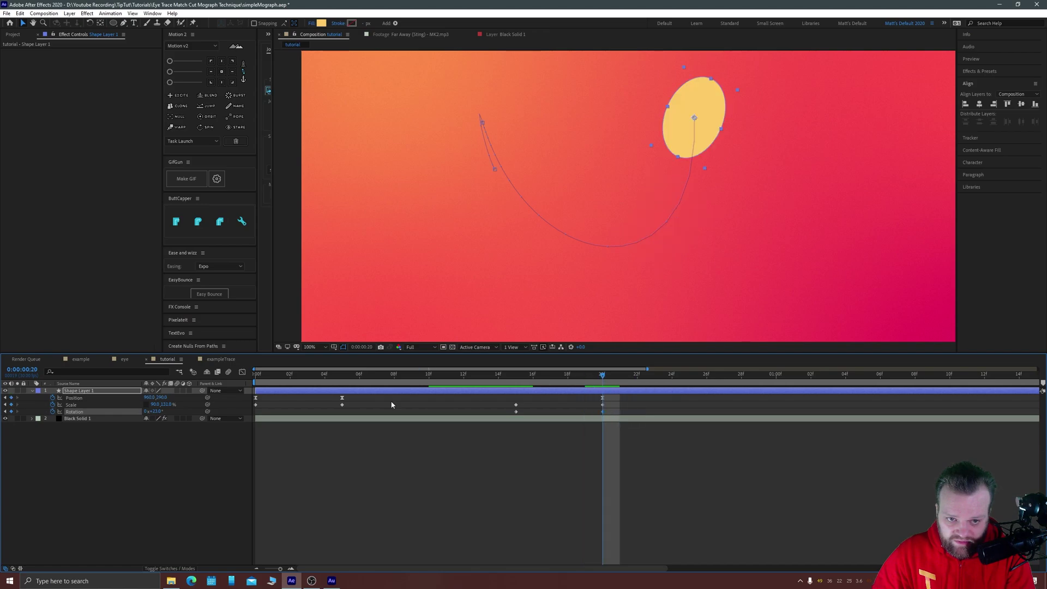
Set the circle's Rotation nearly upright at frame 20, and add a Rotation keyframe of about 109° at frame 17
{"action": "left_click_drag", "start_coordinate": [157, 412], "coordinate": [145, 412]}
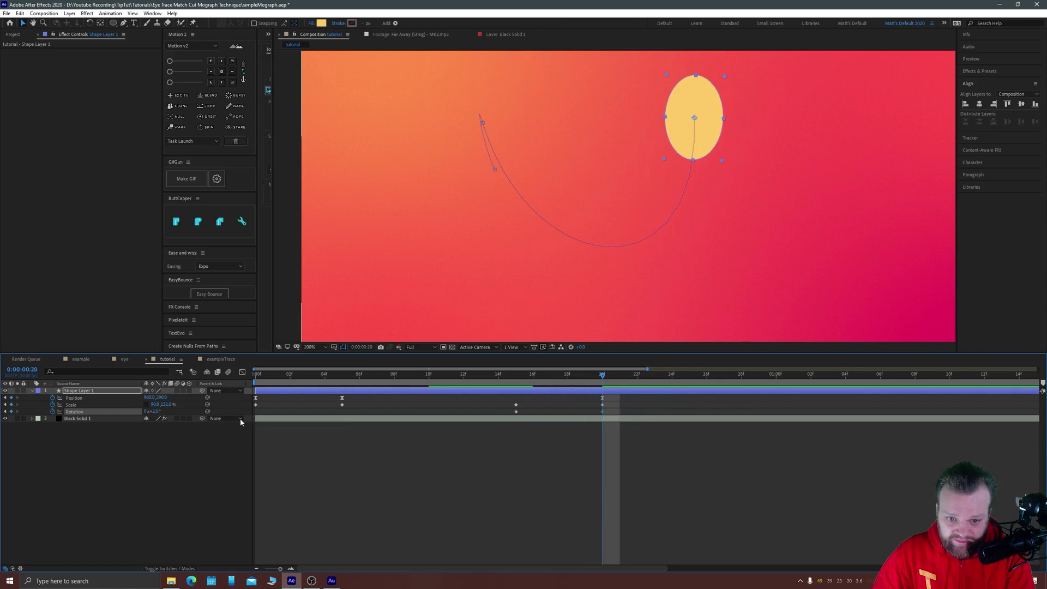
{"action": "left_click_drag", "start_coordinate": [599, 378], "coordinate": [550, 383]}
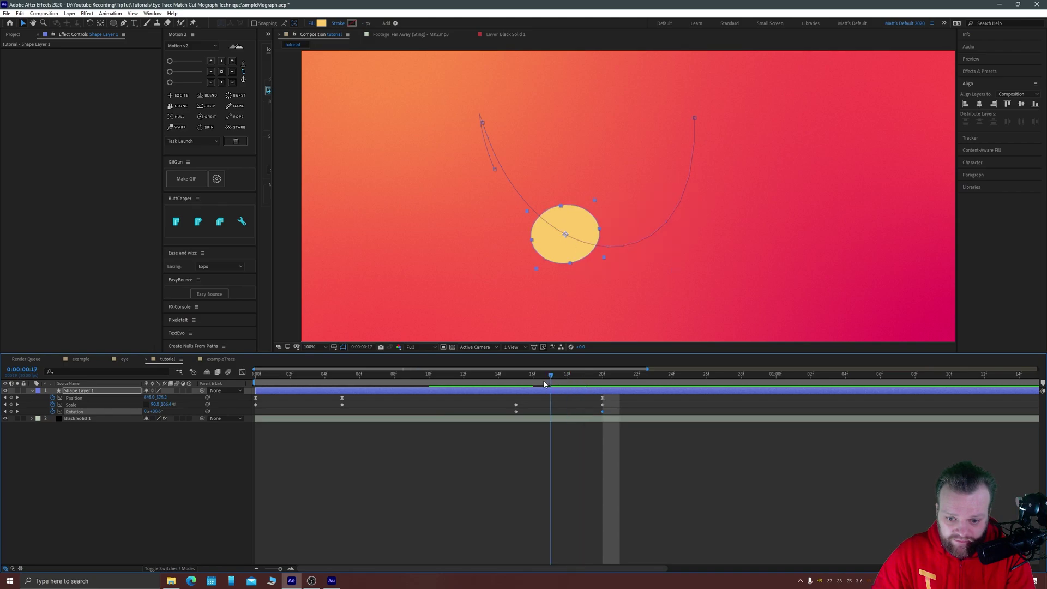
{"action": "left_click_drag", "start_coordinate": [157, 411], "coordinate": [170, 411]}
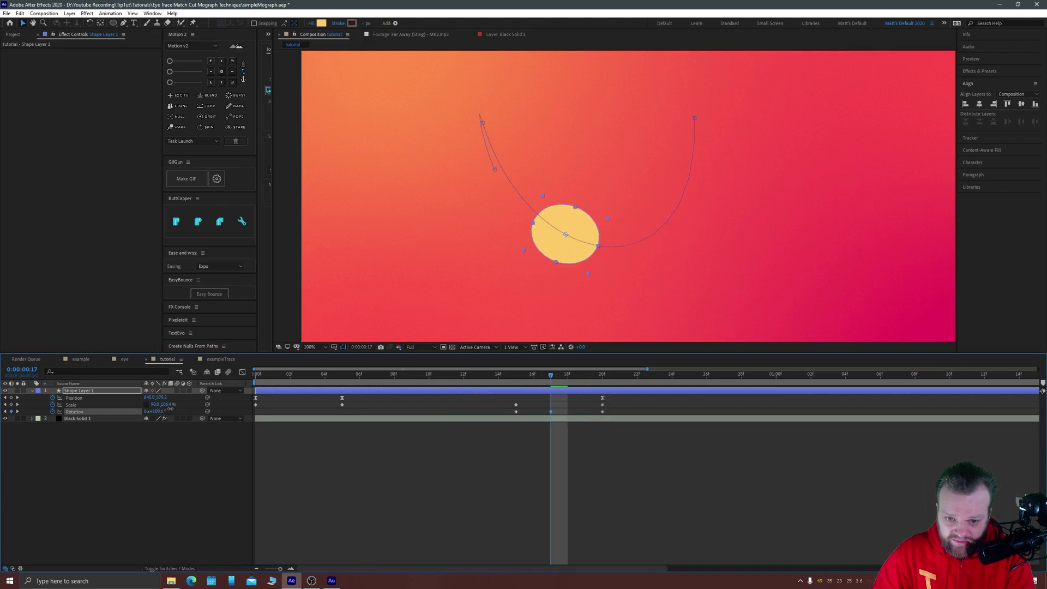
Preview the circle's animation, viewing the whole composition frame while checking how its rotation follows the path
{"action": "left_click", "coordinate": [516, 376]}
{"action": "key", "text": "space"}
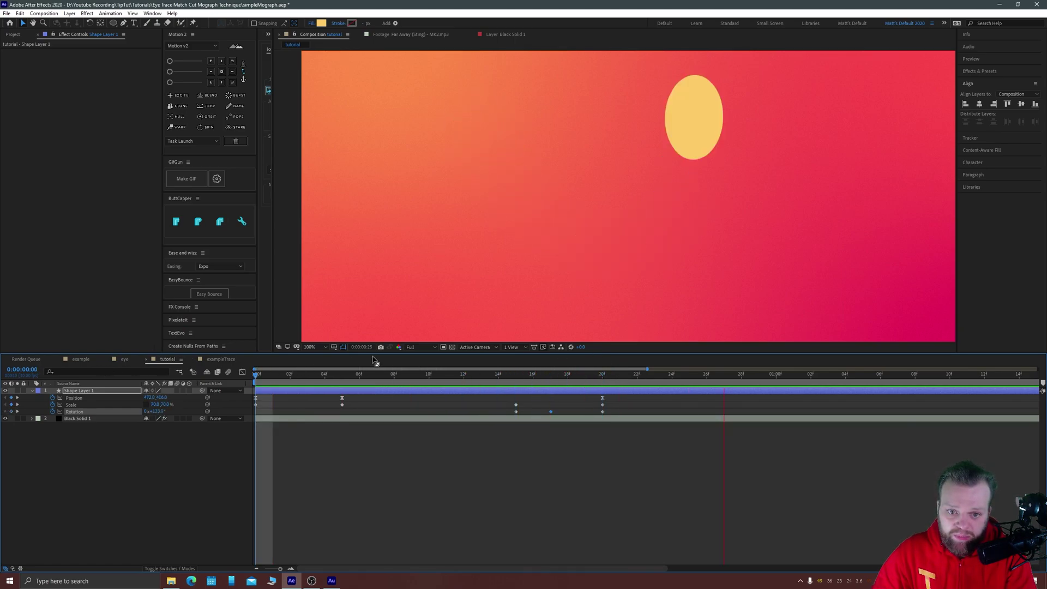
{"action": "key", "text": "space"}
{"action": "key", "text": "space"}
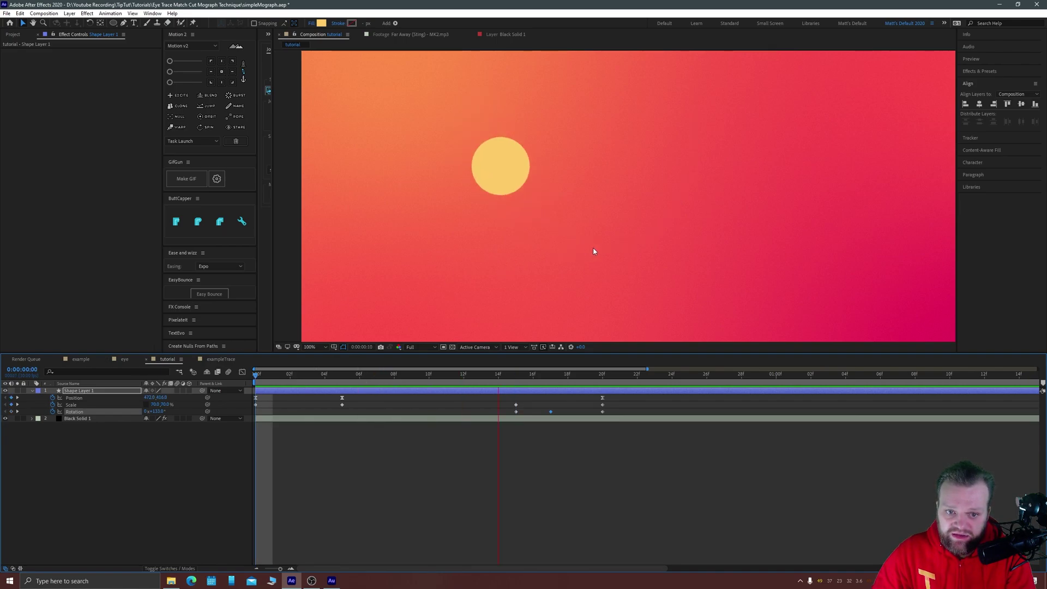
{"action": "scroll", "coordinate": [660, 243], "scroll_direction": "down", "scroll_amount": 1}
{"action": "key", "text": "space"}
{"action": "left_click_drag", "start_coordinate": [584, 205], "coordinate": [497, 187]}
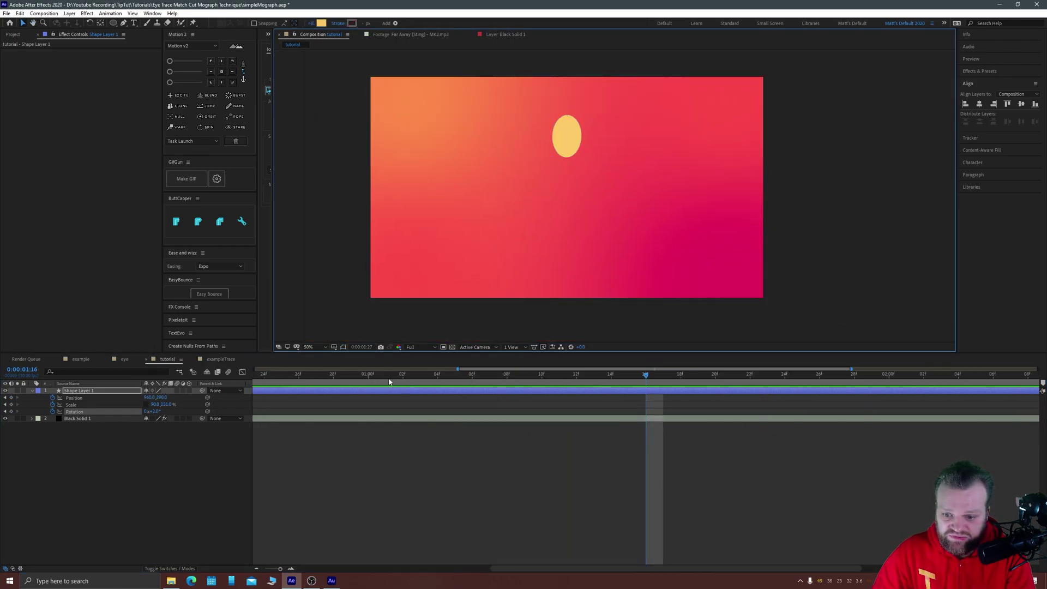
{"action": "key", "text": "space"}
{"action": "key", "text": "space"}
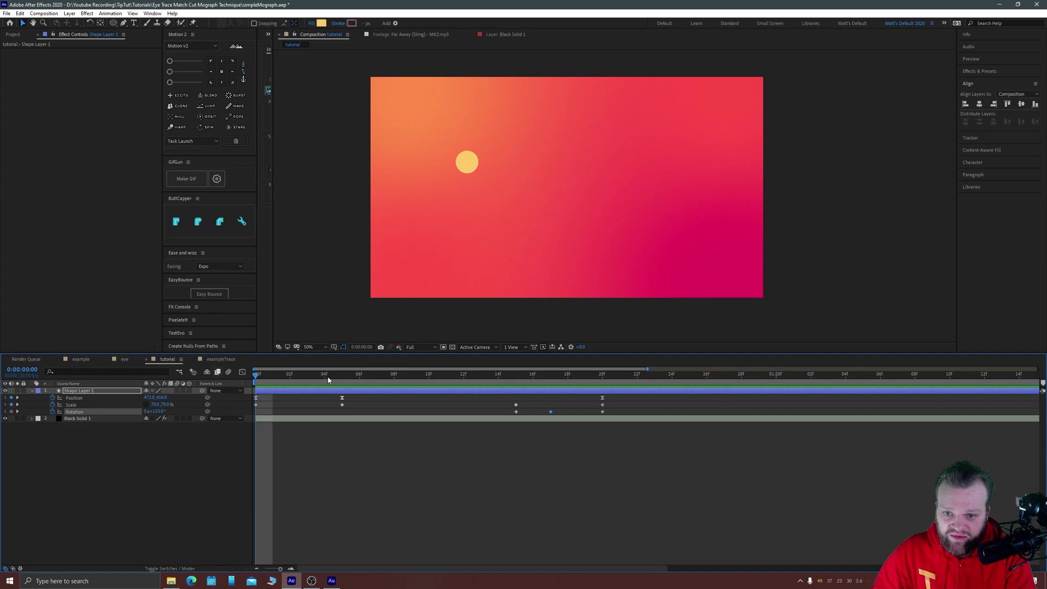
Add a null object with the playhead at frame 0 and place it over the yellow circle
{"action": "left_click_drag", "start_coordinate": [540, 376], "coordinate": [192, 396]}
{"action": "key", "text": "F2"}
{"action": "left_click", "coordinate": [89, 392]}
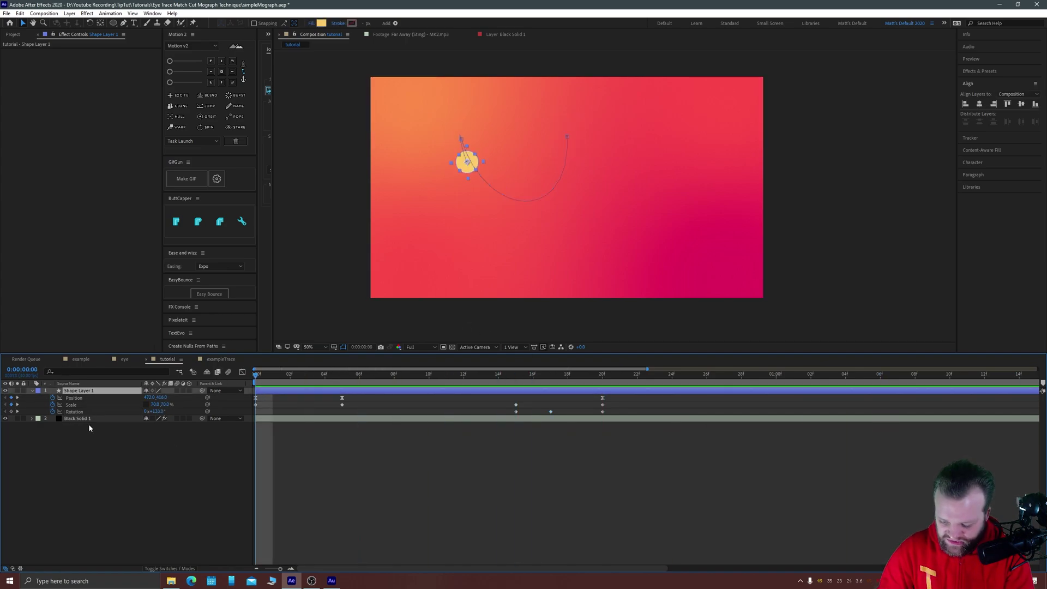
{"action": "key", "text": "ctrl+alt+shift+y"}
{"action": "key", "text": "ctrl+space"}
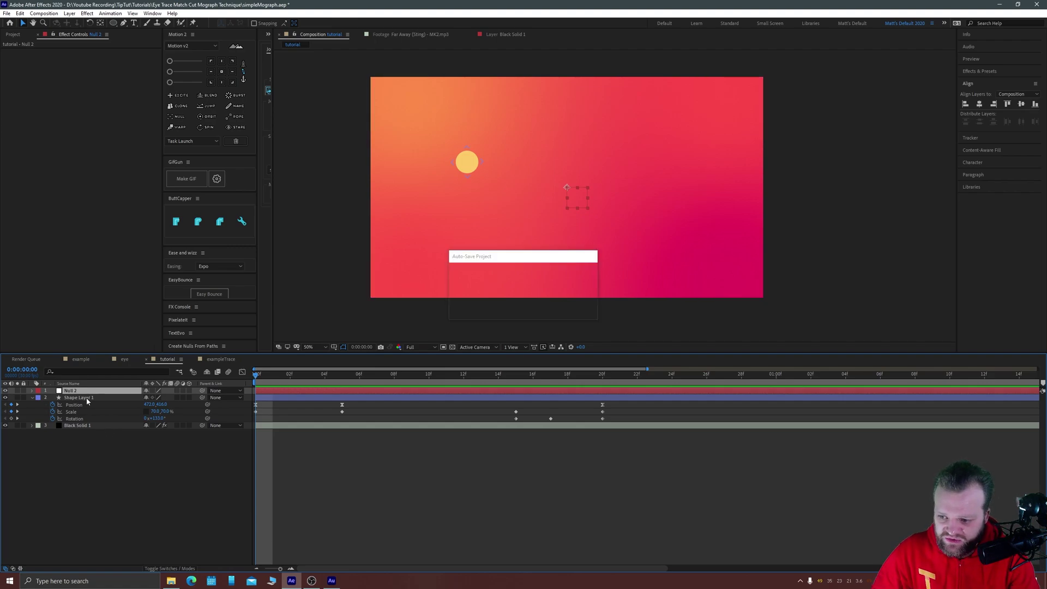
{"action": "key", "text": "Escape"}
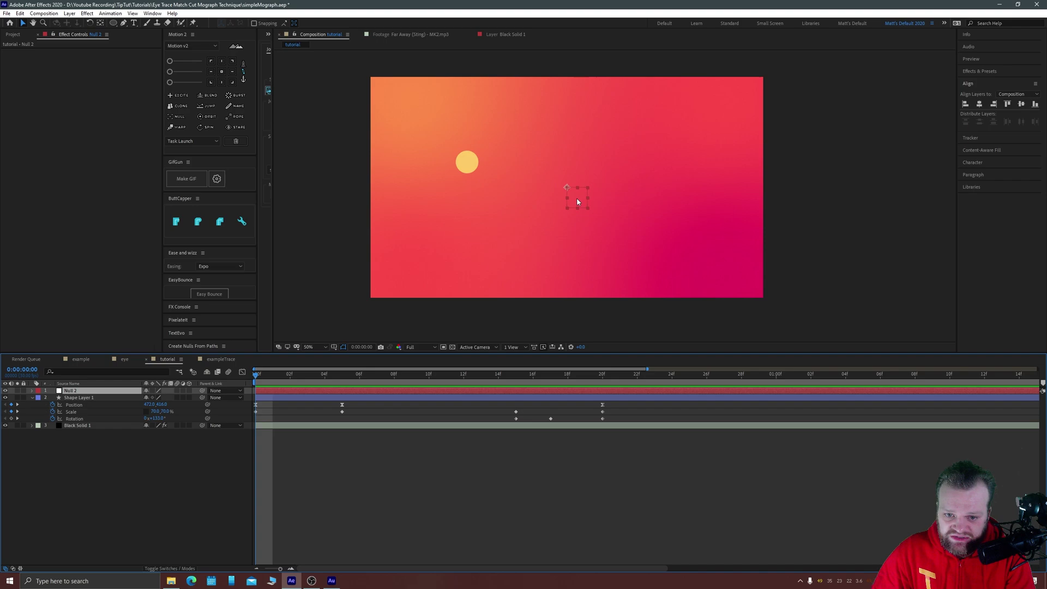
{"action": "left_click_drag", "start_coordinate": [577, 201], "coordinate": [467, 166]}
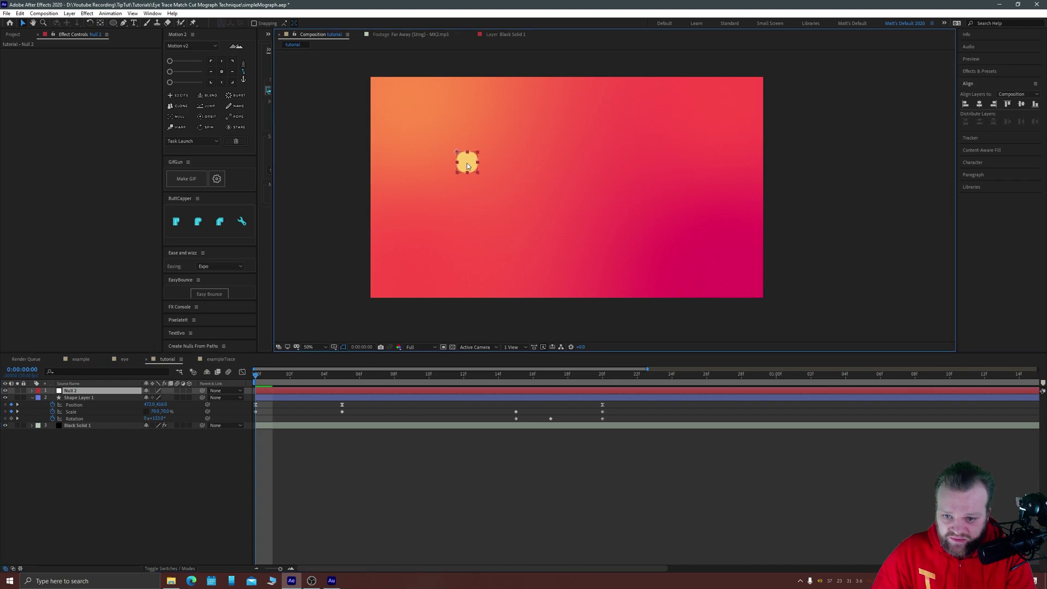
Parent Shape Layer 1 to the null, shift the null to the right and down, and preview the relocated motion
{"action": "left_click_drag", "start_coordinate": [203, 397], "coordinate": [109, 393]}
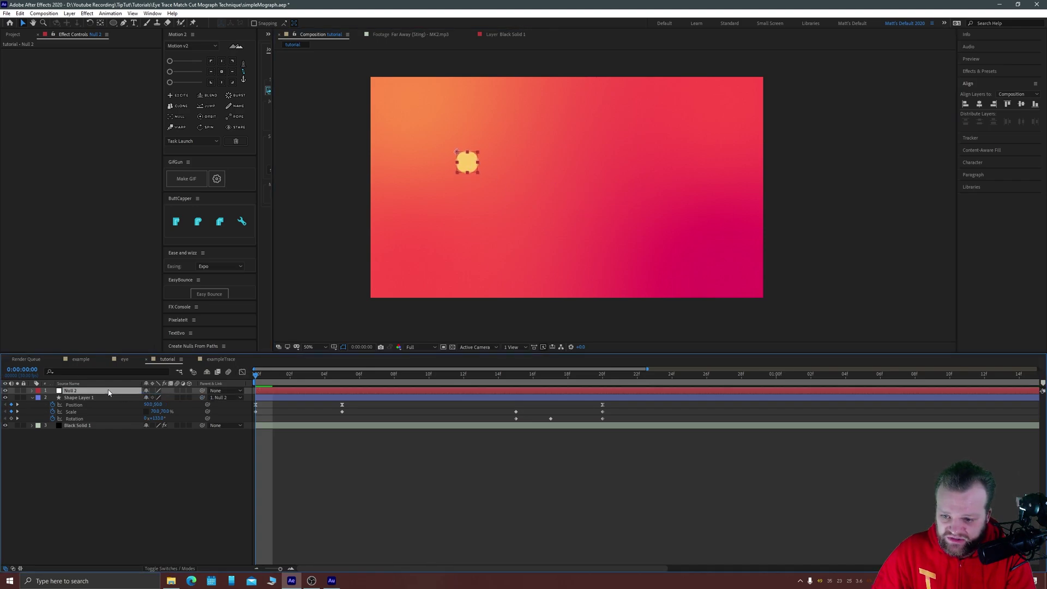
{"action": "key", "text": "shift+Right"}
{"action": "key", "text": "shift+Right"}
{"action": "key", "text": "shift+Right"}
{"action": "key", "text": "shift+Right"}
{"action": "key", "text": "shift+Right"}
{"action": "key", "text": "shift+Right"}
{"action": "key", "text": "shift+Right"}
{"action": "key", "text": "shift+Right"}
{"action": "key", "text": "shift+Right"}
{"action": "key", "text": "shift+Right"}
{"action": "key", "text": "shift+Right"}
{"action": "key", "text": "shift+Right"}
{"action": "key", "text": "shift+Right"}
{"action": "key", "text": "shift+Right"}
{"action": "key", "text": "shift+Right"}
{"action": "key", "text": "shift+Right"}
{"action": "key", "text": "shift+Right"}
{"action": "key", "text": "shift+Right"}
{"action": "key", "text": "shift+Right"}
{"action": "key", "text": "shift+Right"}
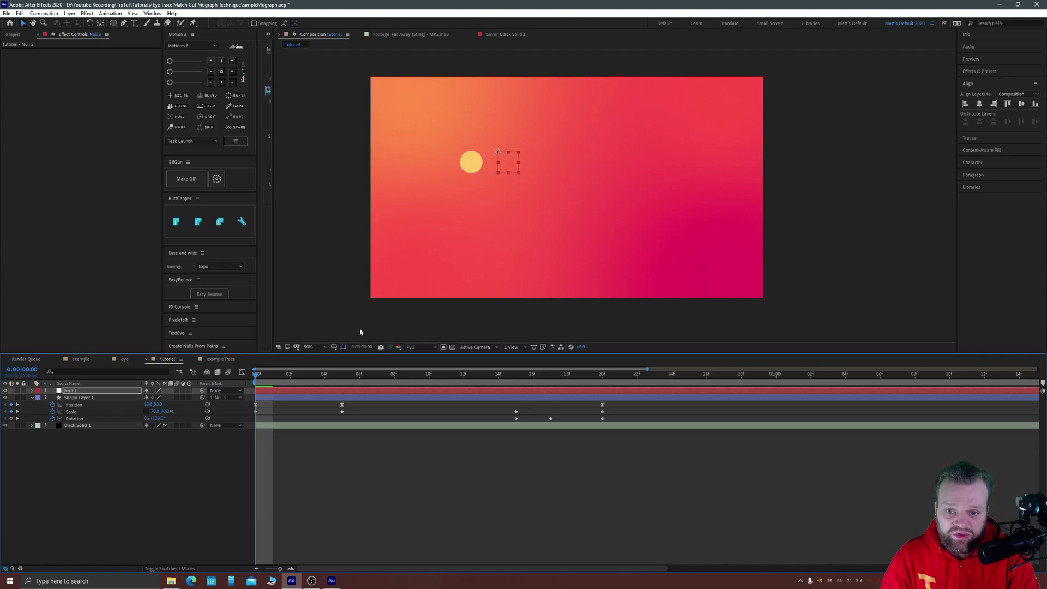
{"action": "key", "text": "shift+Down"}
{"action": "key", "text": "shift+Down"}
{"action": "key", "text": "shift+Down"}
{"action": "key", "text": "shift+Down"}
{"action": "key", "text": "shift+Down"}
{"action": "key", "text": "shift+Down"}
{"action": "key", "text": "shift+Down"}
{"action": "key", "text": "shift+Down"}
{"action": "key", "text": "shift+Down"}
{"action": "key", "text": "shift+Down"}
{"action": "key", "text": "shift+Down"}
{"action": "key", "text": "shift+Down"}
{"action": "key", "text": "shift+Down"}
{"action": "key", "text": "shift+Down"}
{"action": "key", "text": "shift+Down"}
{"action": "key", "text": "shift+Down"}
{"action": "key", "text": "shift+Down"}
{"action": "key", "text": "shift+Down"}
{"action": "key", "text": "shift+Down"}
{"action": "key", "text": "shift+Down"}
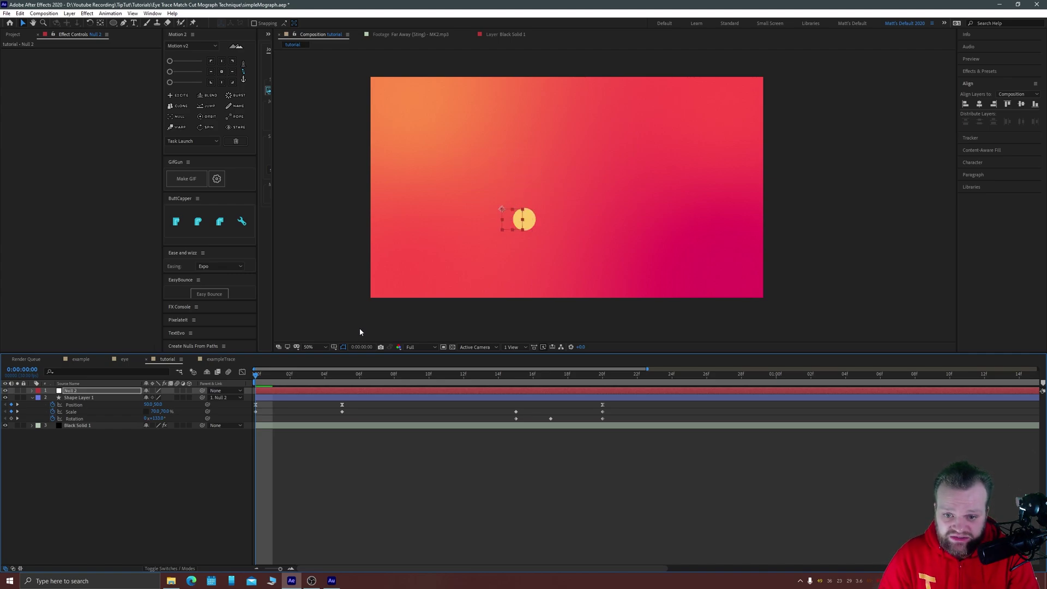
{"action": "key", "text": "space"}
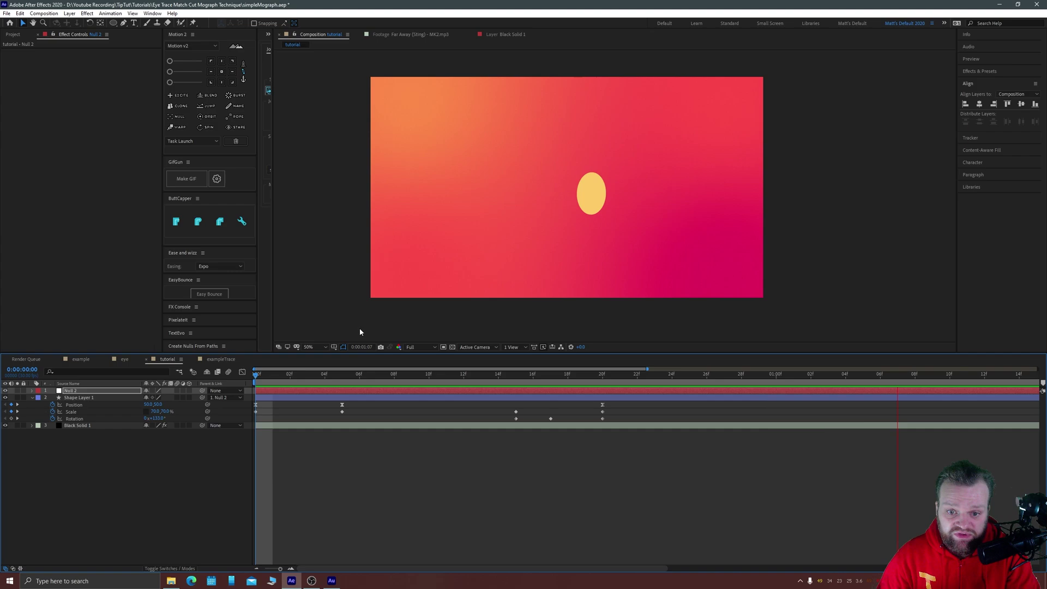
{"action": "key", "text": "space"}
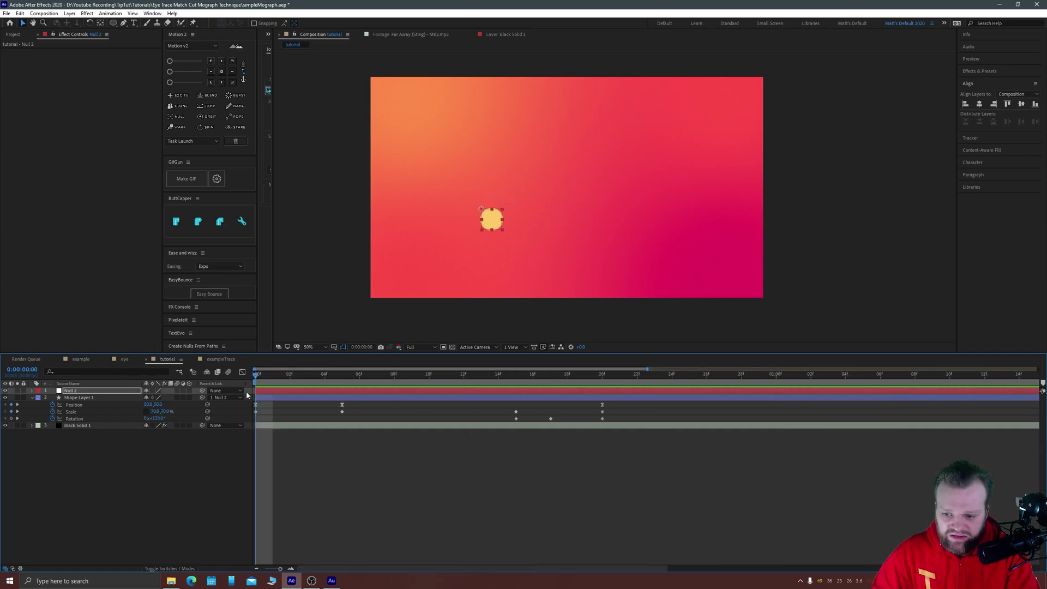
At frame 20, nudge the null until the stretched circle sits horizontally centred just below the composition's middle, and preview it
{"action": "left_click_drag", "start_coordinate": [255, 375], "coordinate": [590, 393]}
{"action": "left_click", "coordinate": [565, 391]}
{"action": "key", "text": "shift+Left"}
{"action": "key", "text": "shift+Left"}
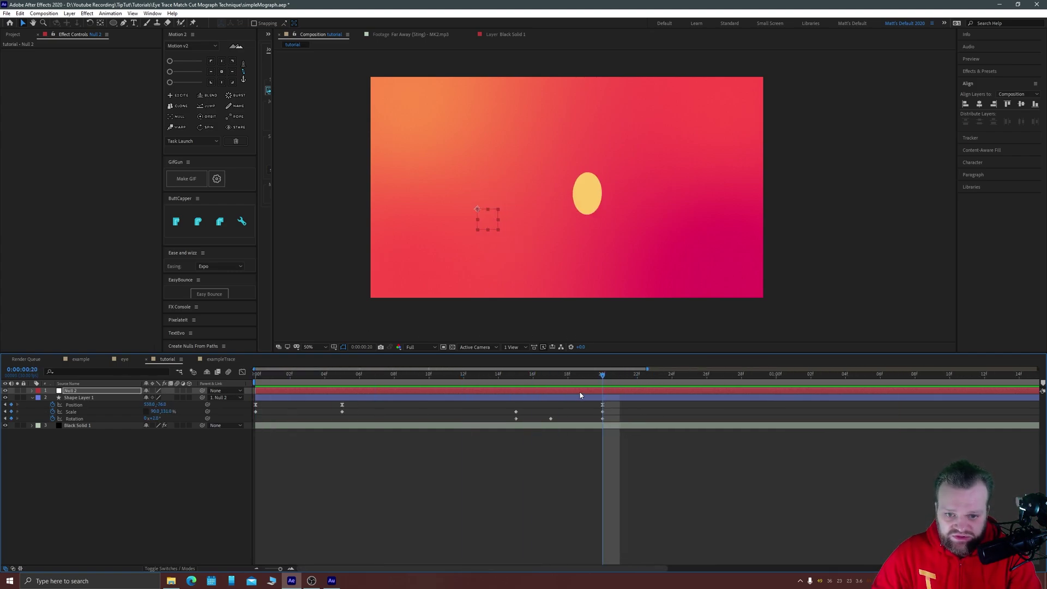
{"action": "key", "text": "shift+Left"}
{"action": "key", "text": "shift+Left"}
{"action": "key", "text": "shift+Left"}
{"action": "key", "text": "shift+Left"}
{"action": "key", "text": "shift+Left"}
{"action": "key", "text": "shift+Down"}
{"action": "key", "text": "shift+Down"}
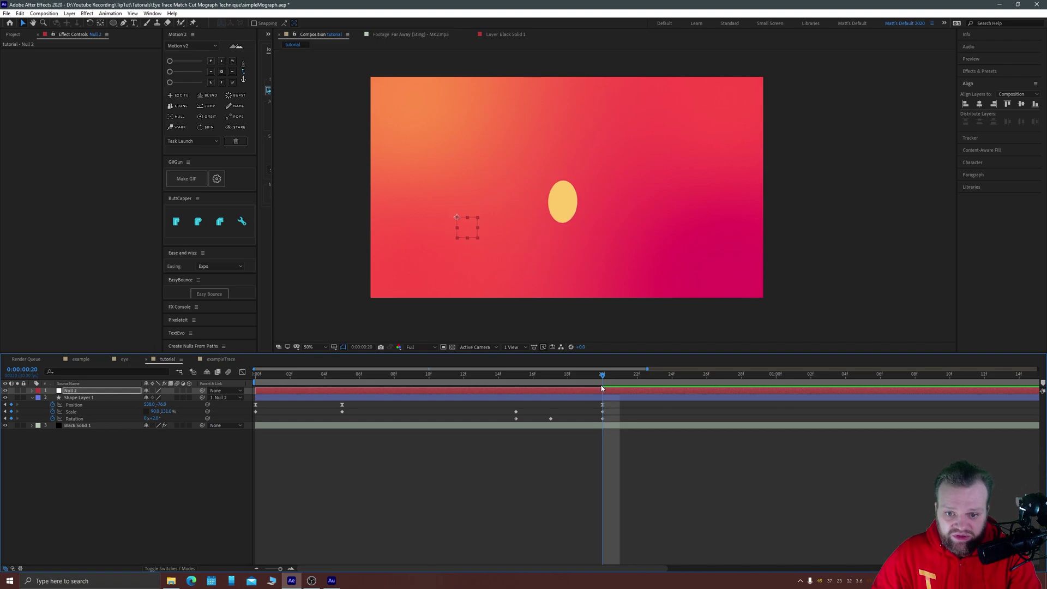
{"action": "key", "text": "shift+Down"}
{"action": "key", "text": "Down"}
{"action": "key", "text": "Down"}
{"action": "key", "text": "Down"}
{"action": "key", "text": "Down"}
{"action": "key", "text": "Right"}
{"action": "left_click_drag", "start_coordinate": [535, 375], "coordinate": [521, 376]}
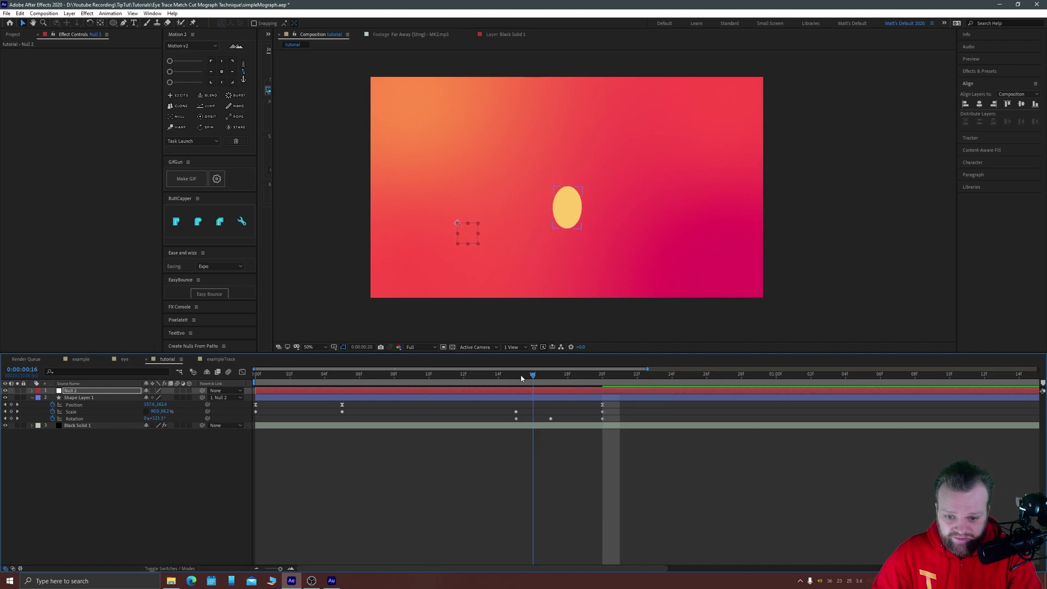
{"action": "key", "text": "space"}
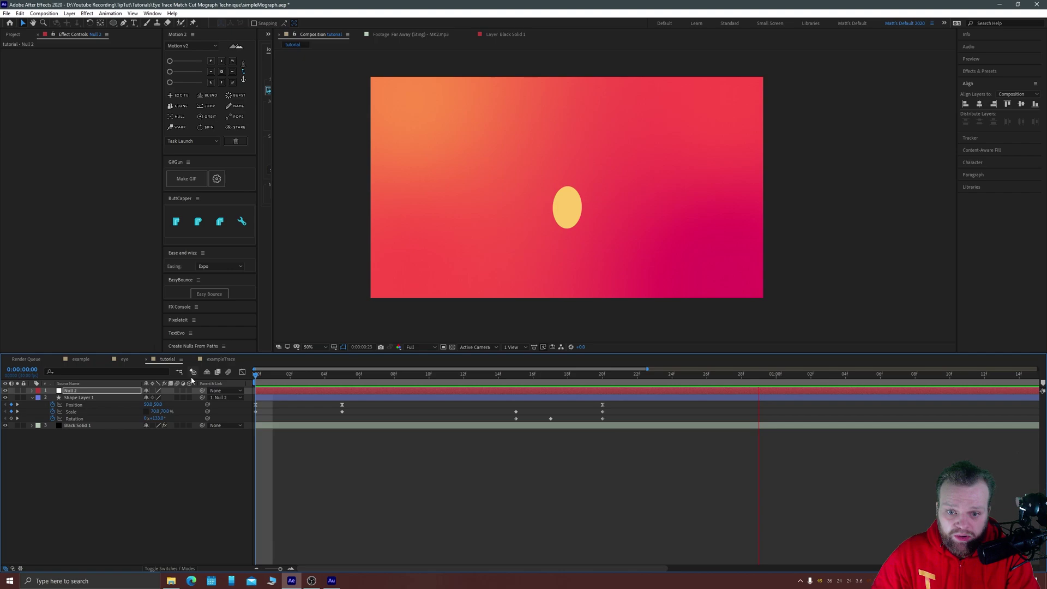
{"action": "key", "text": "space"}
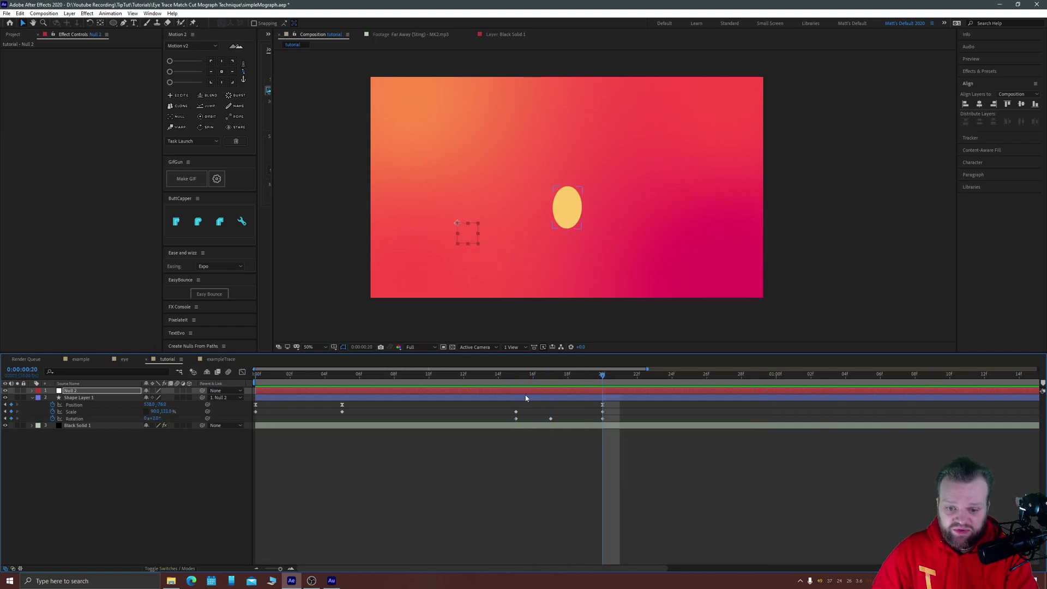
Split the null and Shape Layer 1 at frame 20 and delete both parts after the cut
{"action": "left_click", "coordinate": [526, 398]}
{"action": "left_click", "coordinate": [529, 391], "text": "shift"}
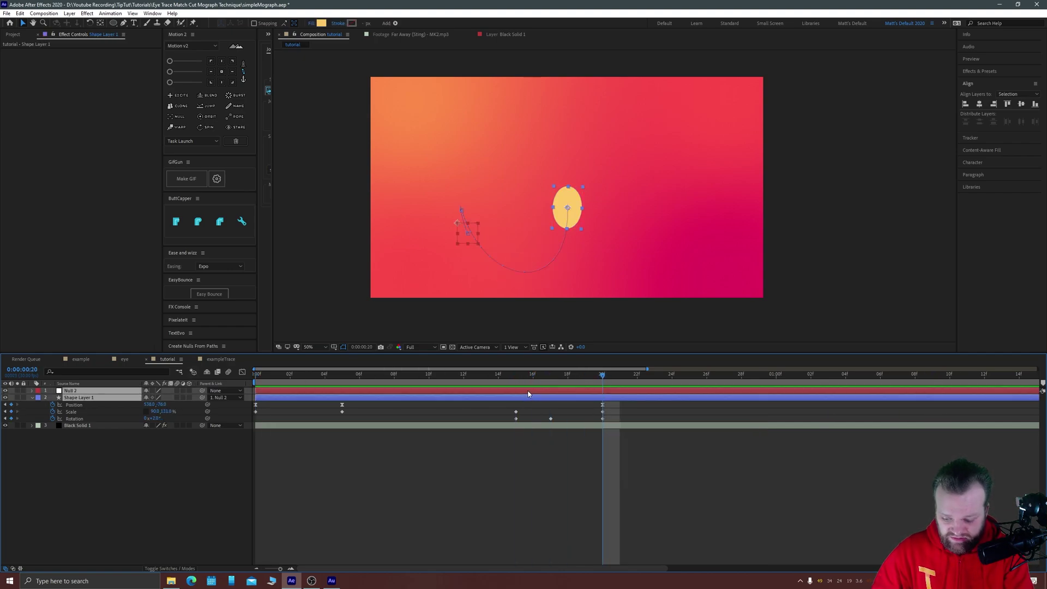
{"action": "key", "text": "ctrl+shift+d"}
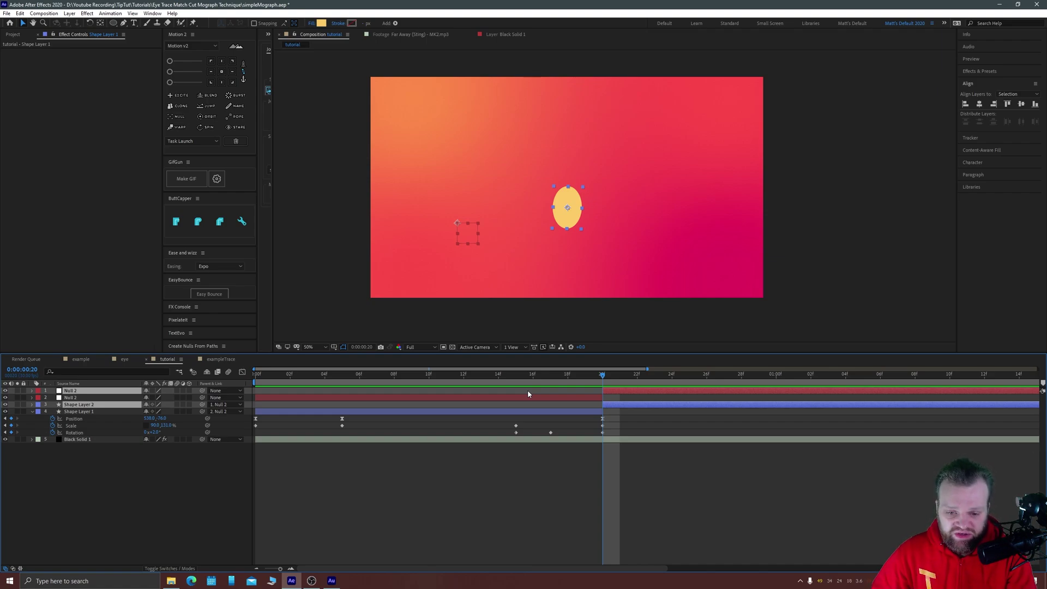
{"action": "key", "text": "Delete"}
Split the Black Solid 1 gradient background at frame 20 to give the second scene its own background layer
{"action": "left_click", "coordinate": [547, 424]}
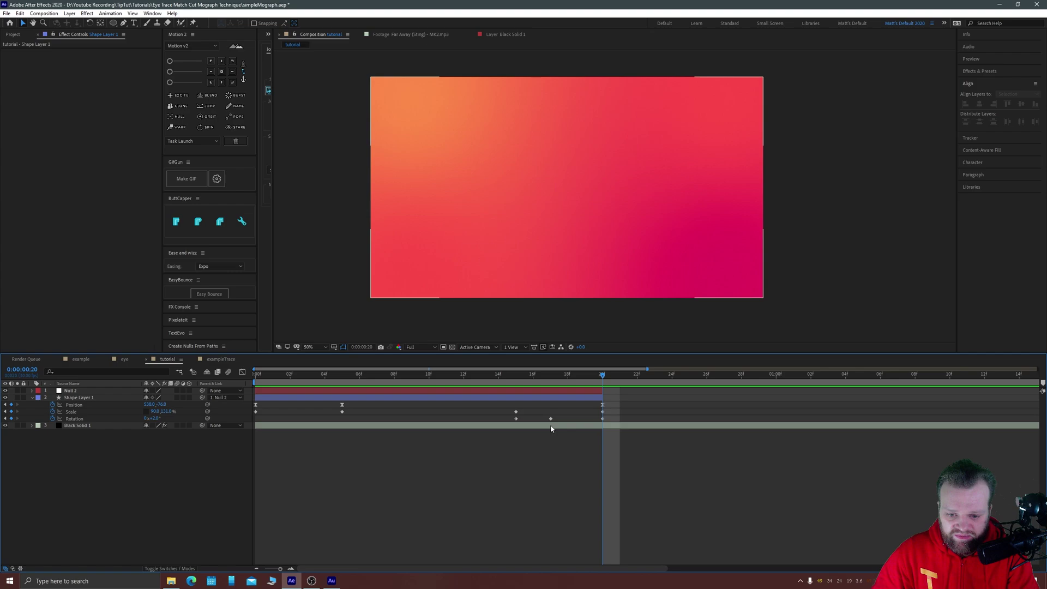
{"action": "key", "text": "ctrl+shift+d"}
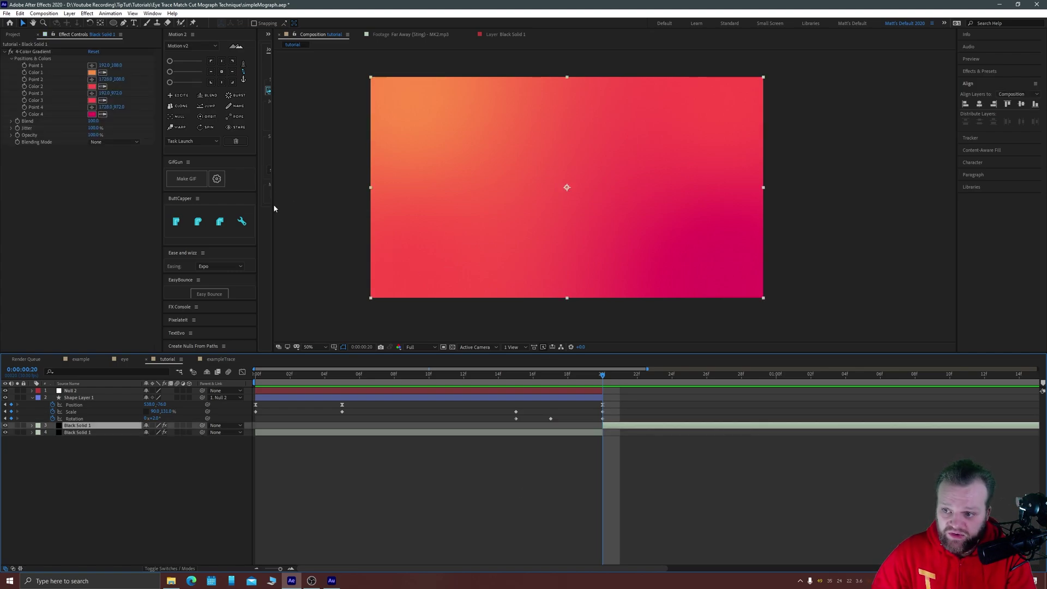
{"action": "left_click", "coordinate": [92, 72]}
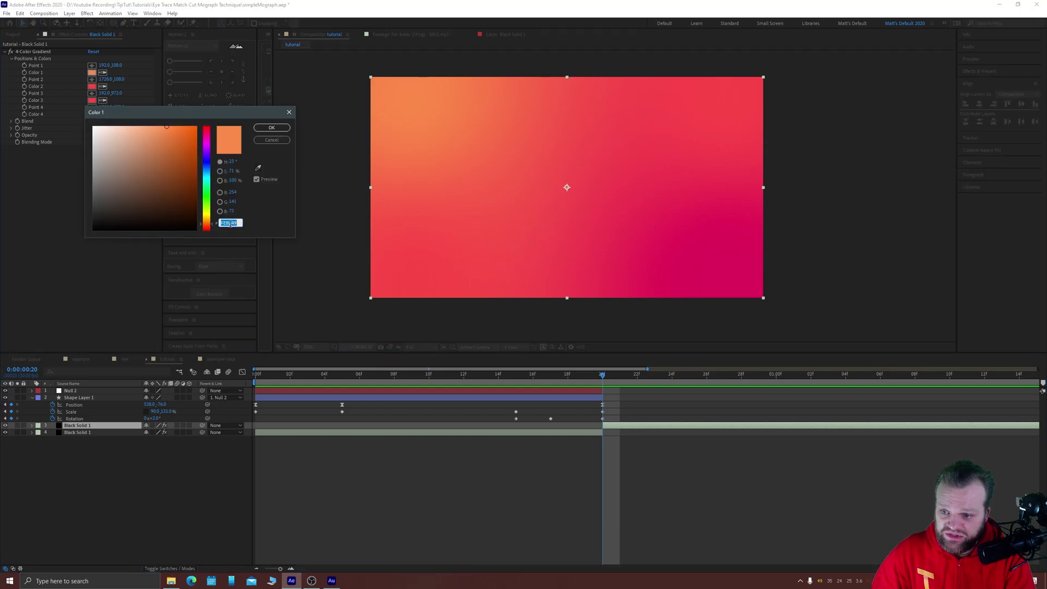
{"action": "left_click", "coordinate": [271, 140]}
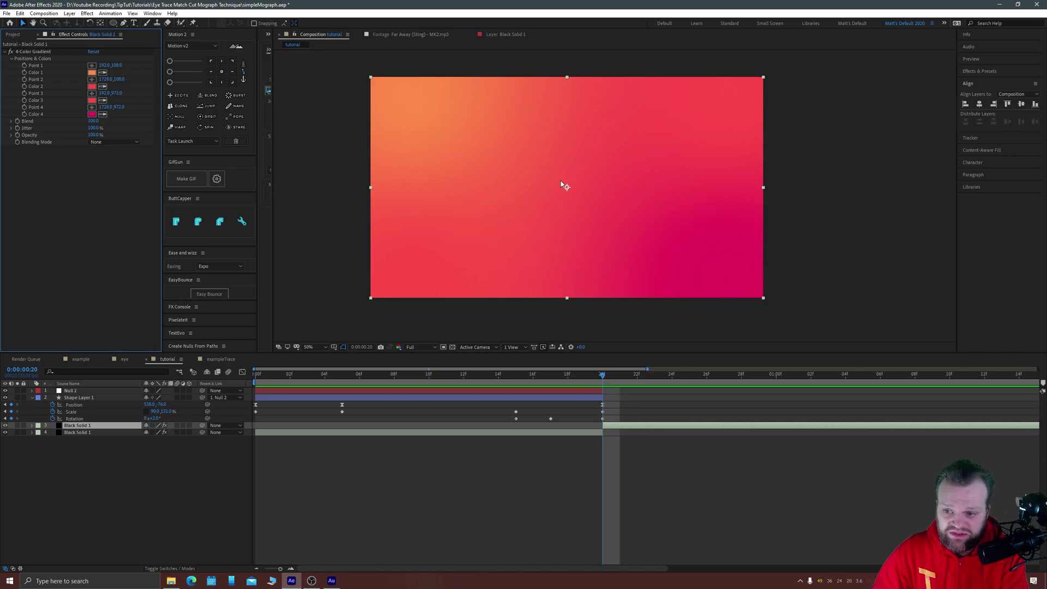
Apply Hue/Saturation to the second-scene background, with Master Hue at about 204° and Master Lightness at -10
{"action": "key", "text": "ctrl+space"}
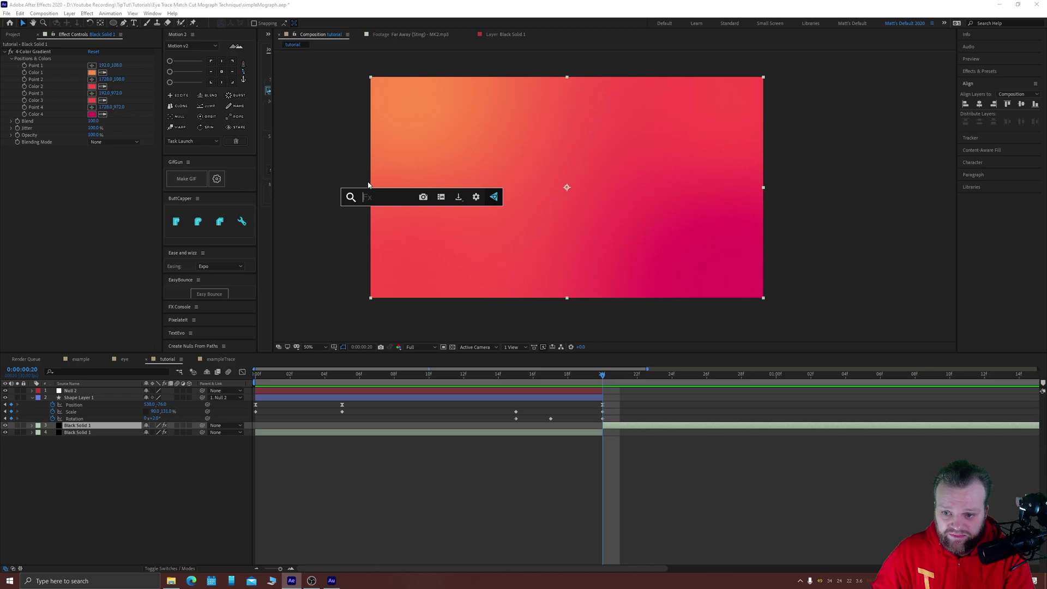
{"action": "left_click", "coordinate": [971, 71]}
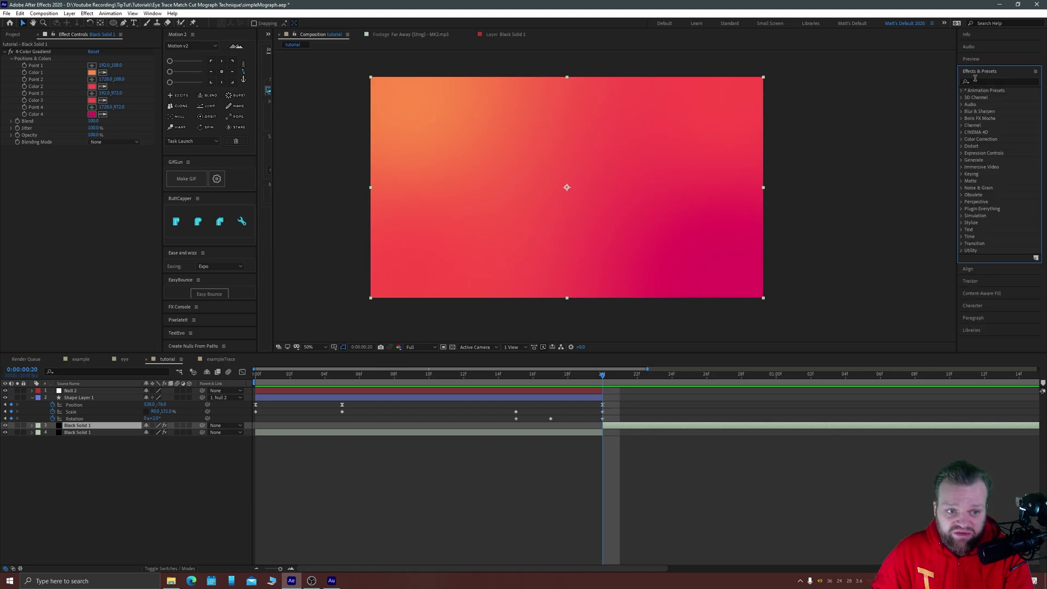
{"action": "left_click", "coordinate": [980, 82]}
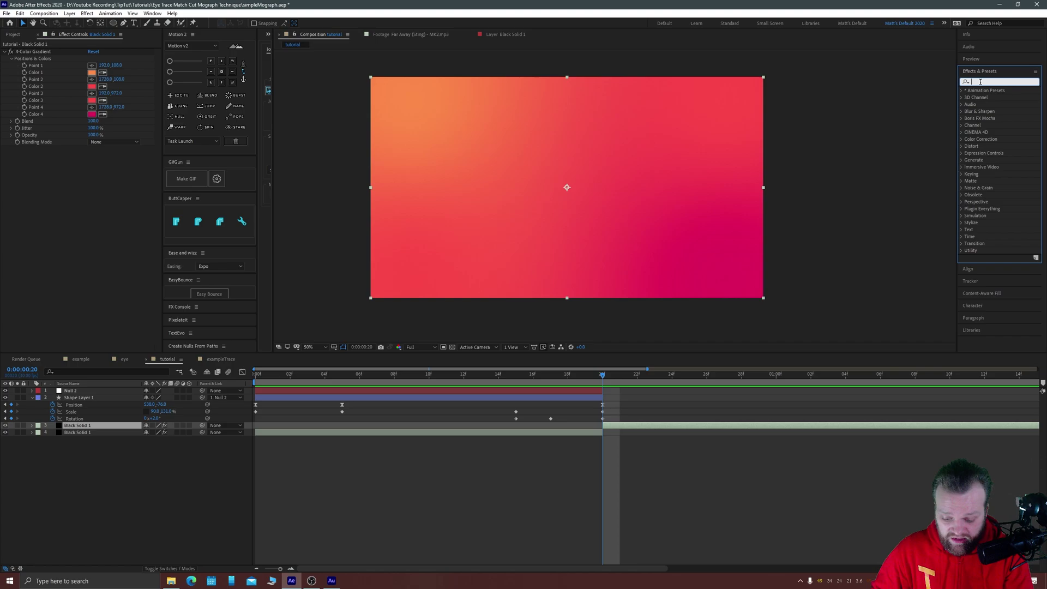
{"action": "type", "text": "hue"}
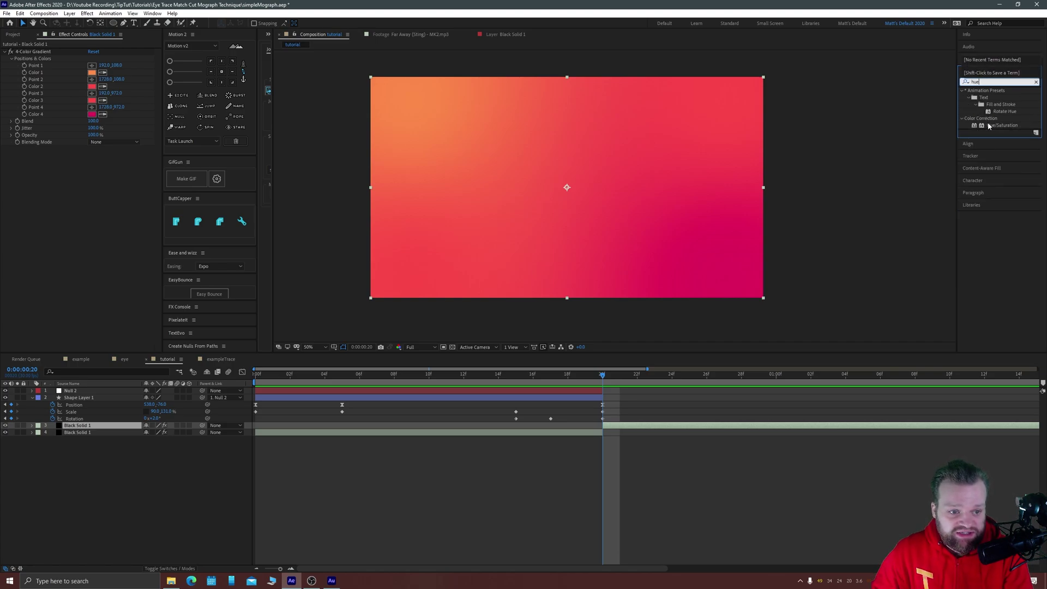
{"action": "left_click_drag", "start_coordinate": [989, 126], "coordinate": [184, 184]}
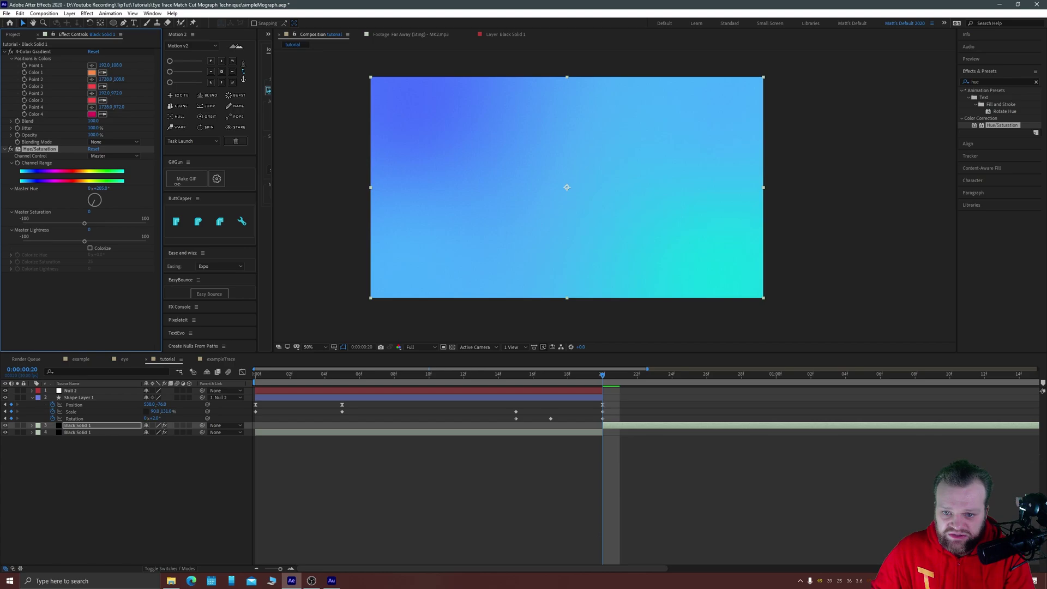
{"action": "left_click_drag", "start_coordinate": [89, 245], "coordinate": [78, 244]}
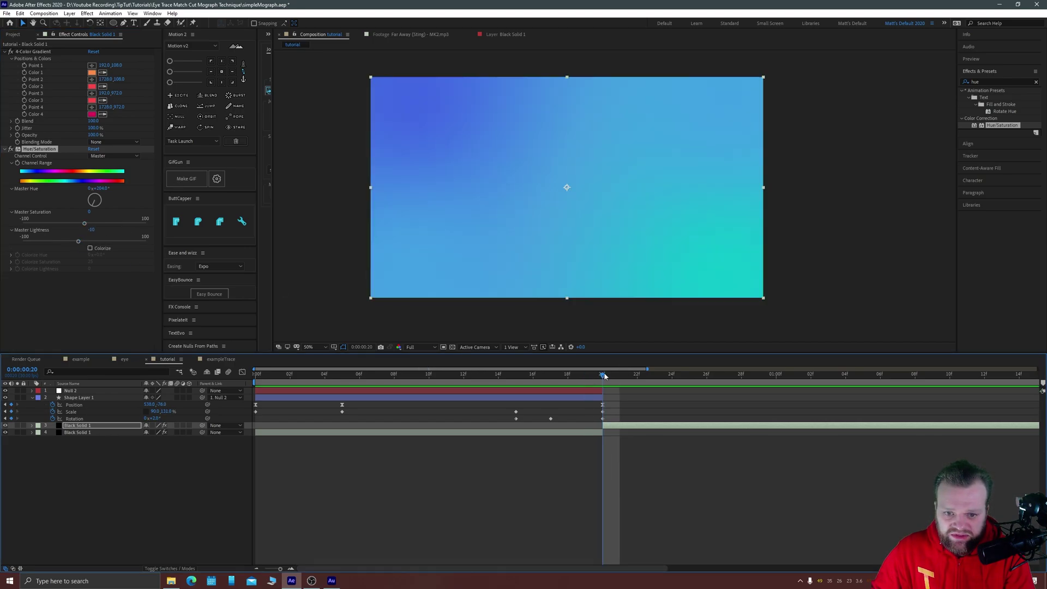
Move the cut between the two backgrounds to frame 21, extend the circle and null layers to cover it, and preview
{"action": "left_click_drag", "start_coordinate": [602, 373], "coordinate": [615, 432]}
{"action": "key", "text": "Page_Down"}
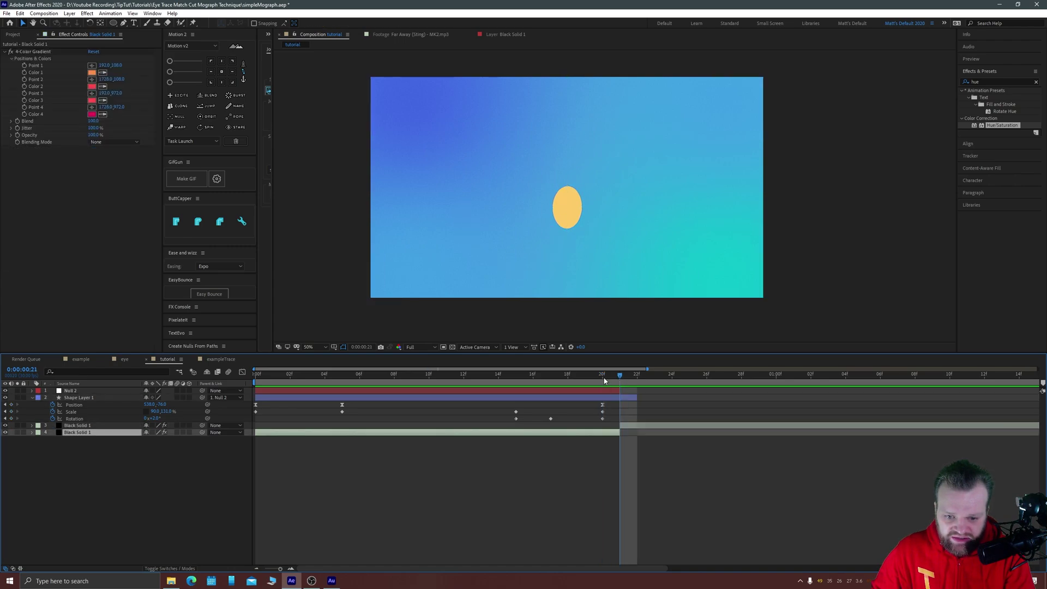
{"action": "left_click_drag", "start_coordinate": [603, 381], "coordinate": [254, 380]}
{"action": "key", "text": "space"}
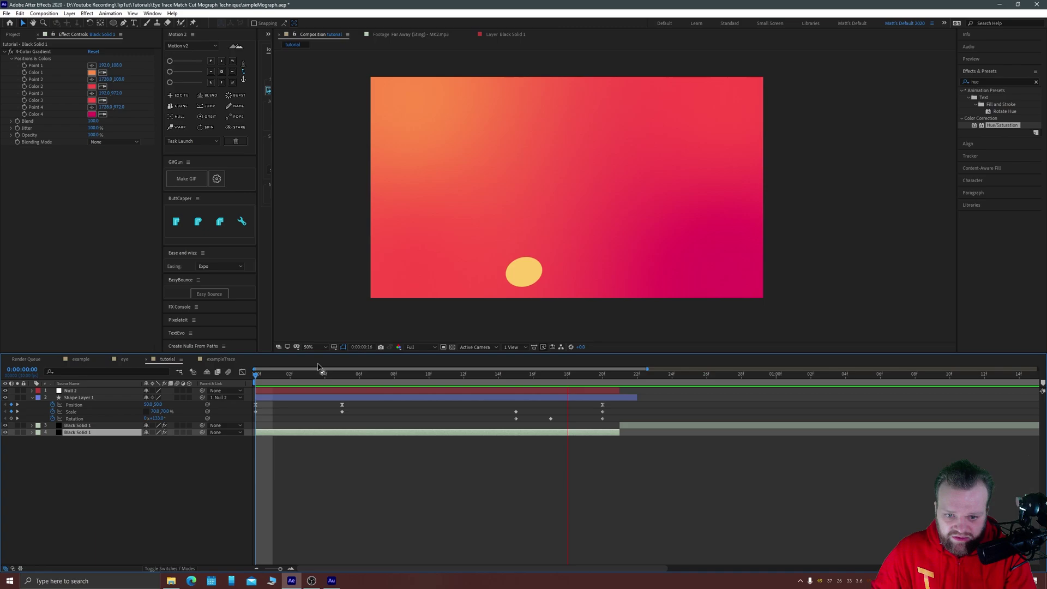
Draw a white-filled square over the circle at frame 21, about as wide as the circle, on a new shape layer
{"action": "key", "text": "space"}
{"action": "left_click", "coordinate": [631, 388]}
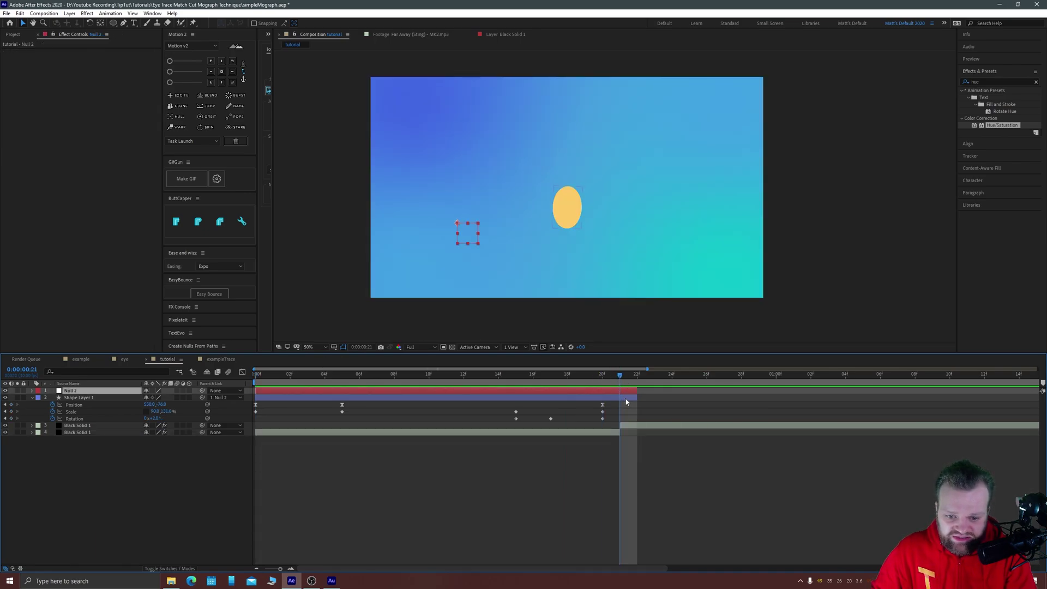
{"action": "left_click", "coordinate": [593, 472]}
{"action": "left_click", "coordinate": [114, 22]}
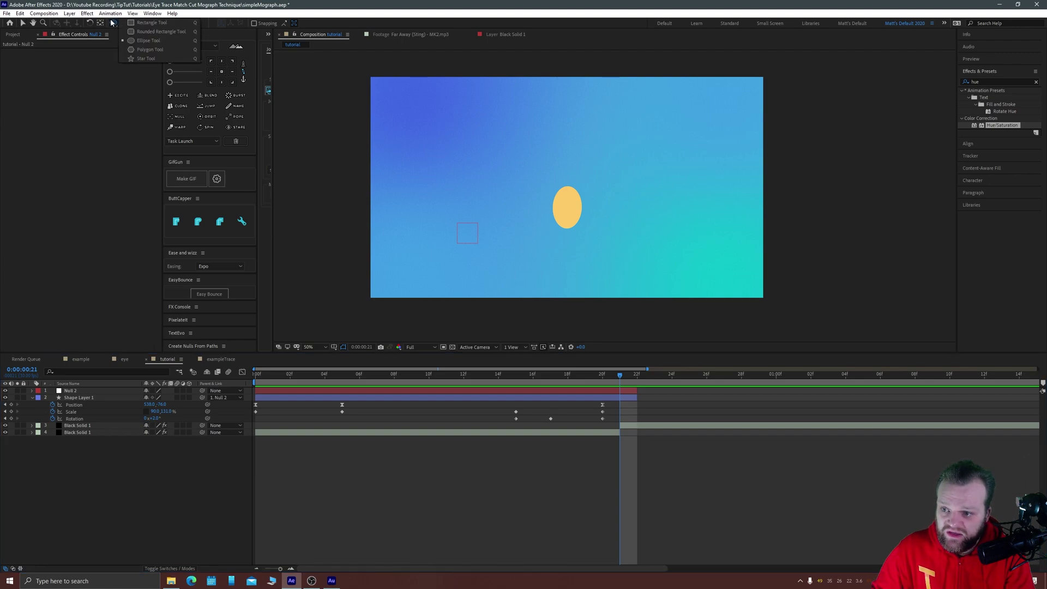
{"action": "left_click", "coordinate": [140, 22]}
{"action": "left_click", "coordinate": [255, 23]}
{"action": "left_click_drag", "start_coordinate": [125, 143], "coordinate": [91, 126]}
{"action": "left_click", "coordinate": [271, 128]}
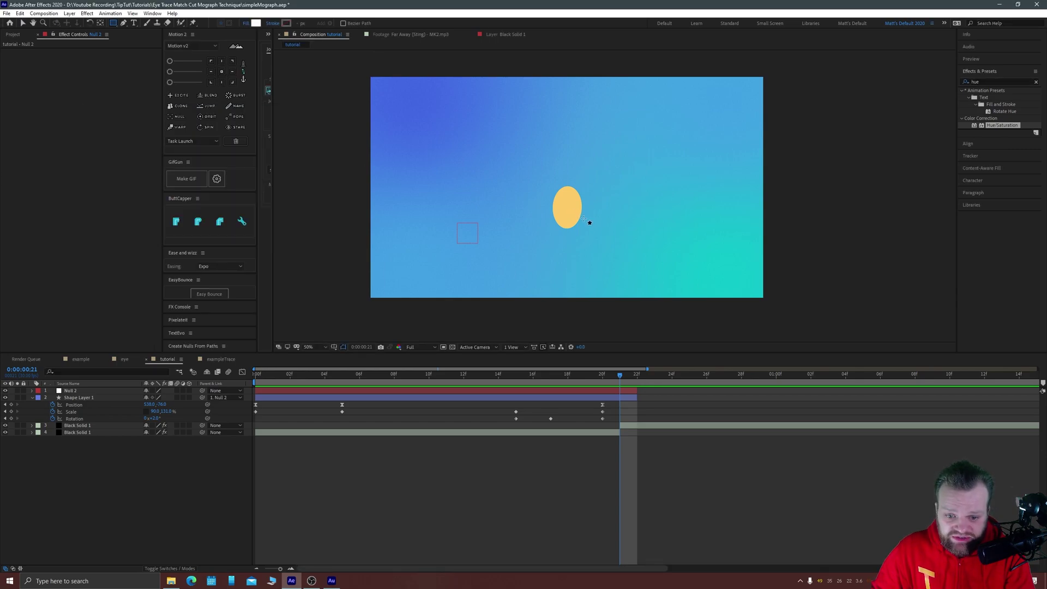
{"action": "left_click_drag", "start_coordinate": [583, 221], "coordinate": [554, 190]}
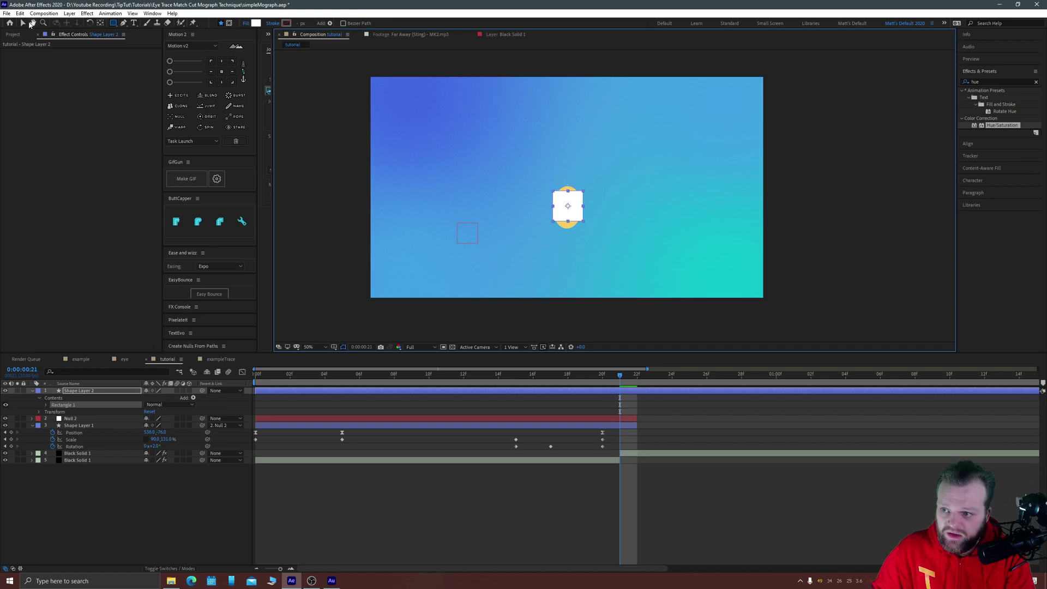
Nudge the white square slightly upward and trim Shape Layer 2 to start at frame 21
{"action": "left_click", "coordinate": [22, 22]}
{"action": "left_click", "coordinate": [314, 186]}
{"action": "left_click", "coordinate": [563, 210]}
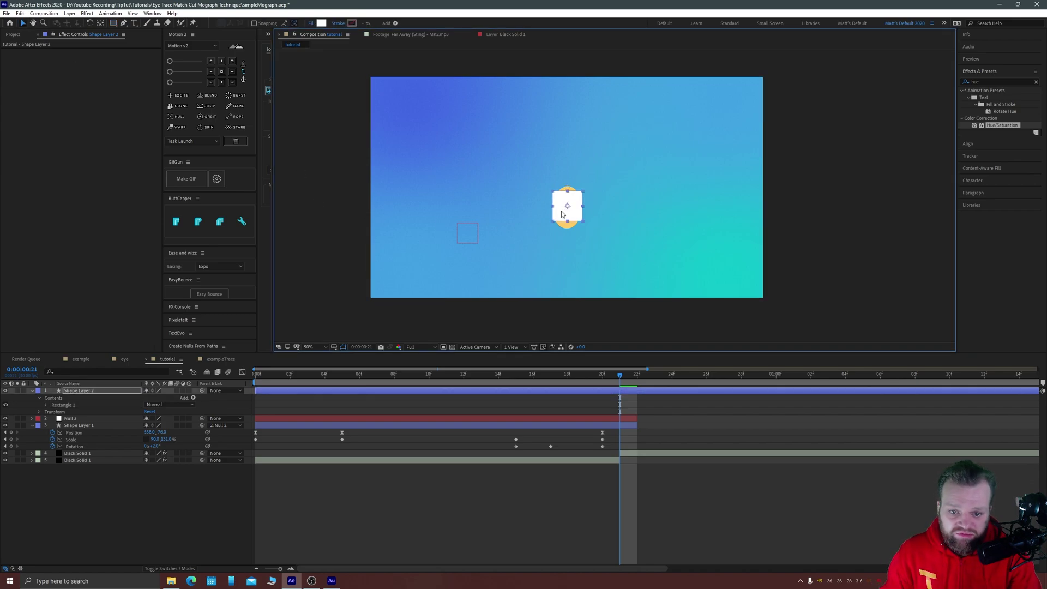
{"action": "key", "text": "Up"}
{"action": "key", "text": "Up"}
{"action": "key", "text": "Up"}
{"action": "key", "text": "Up"}
{"action": "key", "text": "Up"}
{"action": "key", "text": "Up"}
{"action": "key", "text": "Up"}
{"action": "key", "text": "Up"}
{"action": "key", "text": "Up"}
{"action": "key", "text": "Up"}
{"action": "key", "text": "Up"}
{"action": "key", "text": "Up"}
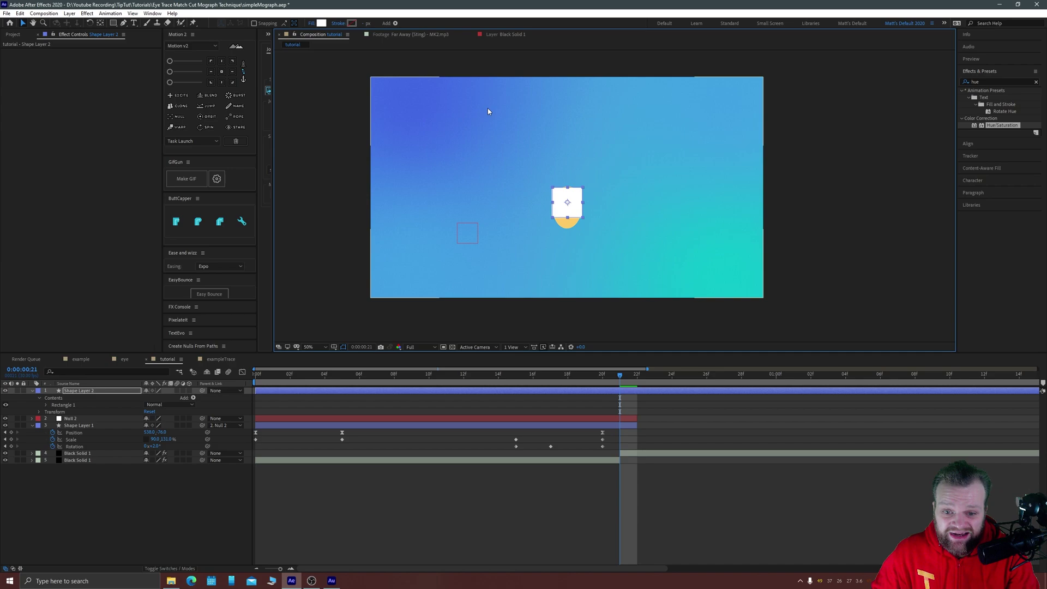
{"action": "key", "text": "alt+bracketleft"}
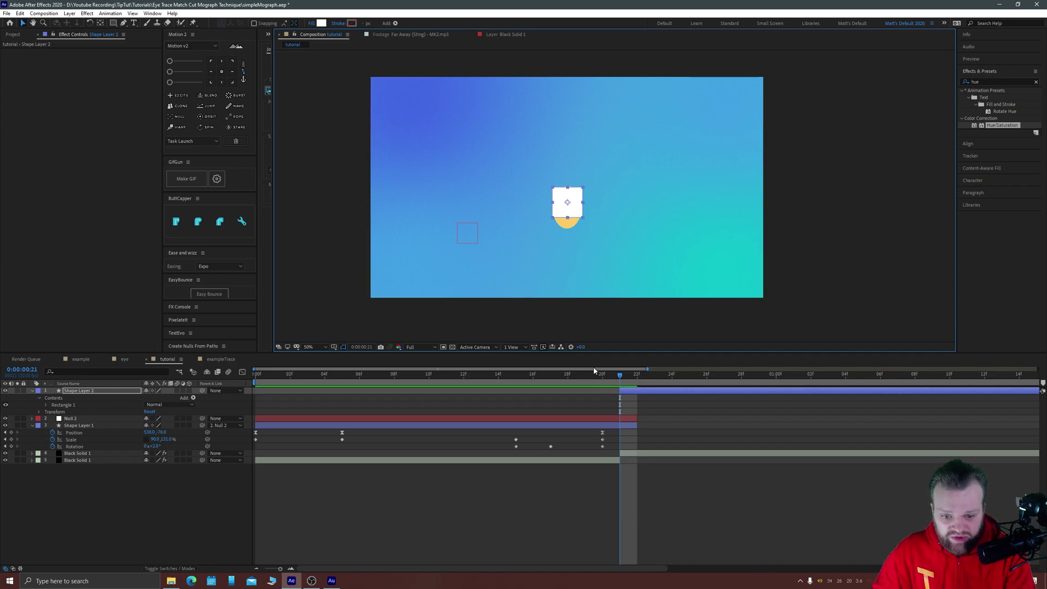
Trim Null 2 and Shape Layer 1 to end at the frame 21 cut, and preview the transition from the start
{"action": "left_click", "coordinate": [634, 419]}
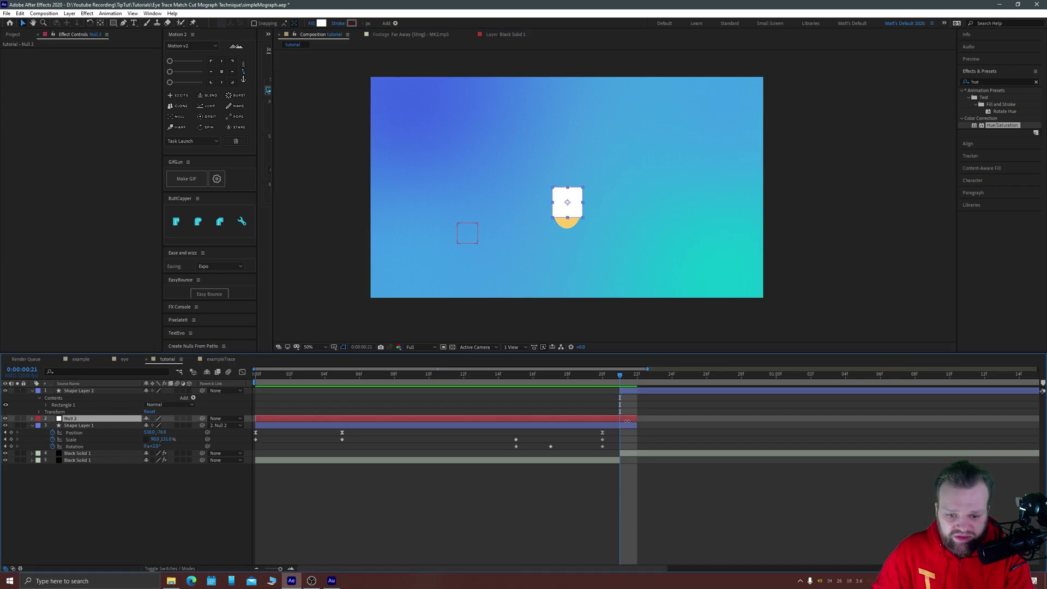
{"action": "key", "text": "alt+bracketright"}
{"action": "left_click", "coordinate": [636, 425]}
{"action": "key", "text": "alt+bracketright"}
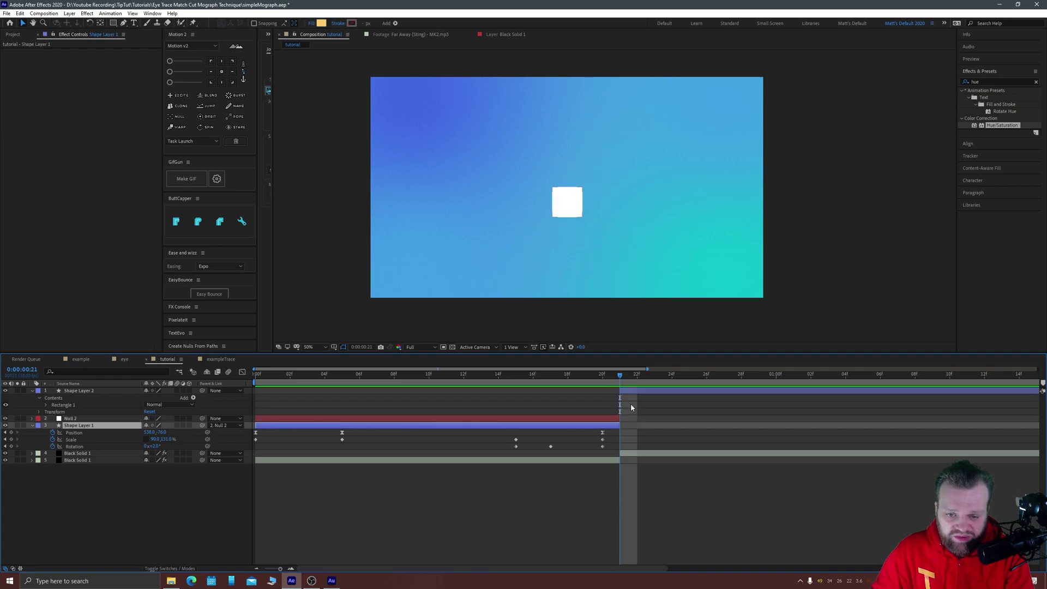
{"action": "left_click", "coordinate": [633, 392]}
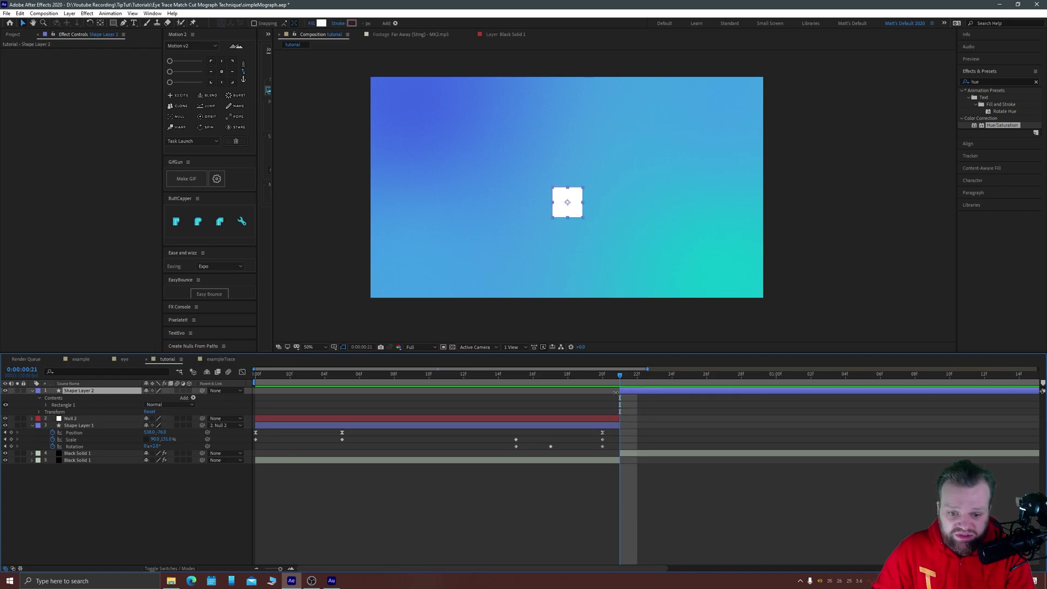
{"action": "left_click_drag", "start_coordinate": [618, 377], "coordinate": [204, 375]}
{"action": "key", "text": "space"}
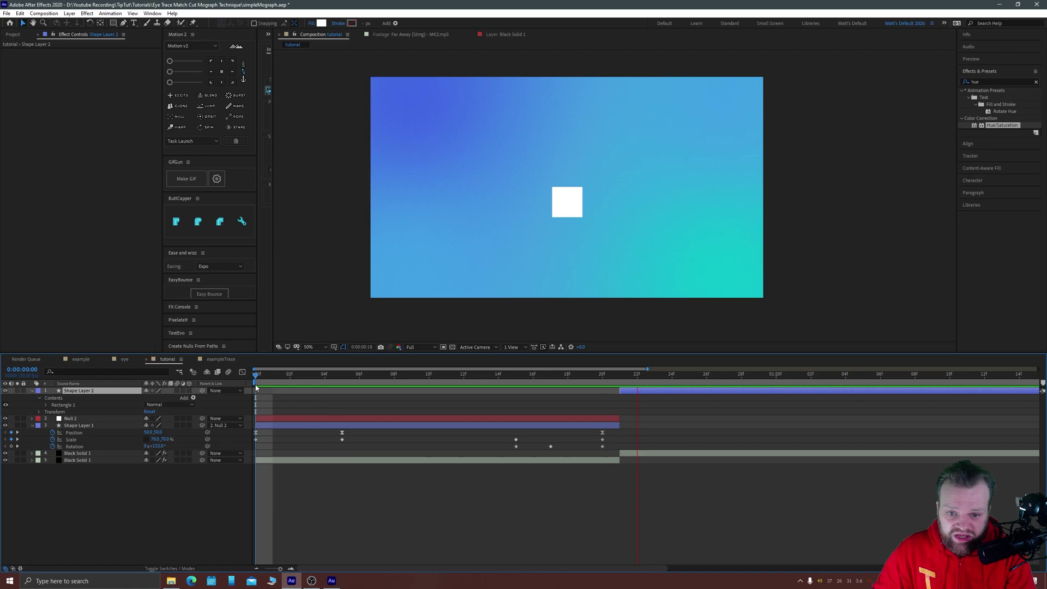
Keyframe the square's Position at frame 21, move it straight up about 300 px at 0:00:01:11, and ease both keyframes
{"action": "left_click_drag", "start_coordinate": [555, 375], "coordinate": [621, 388]}
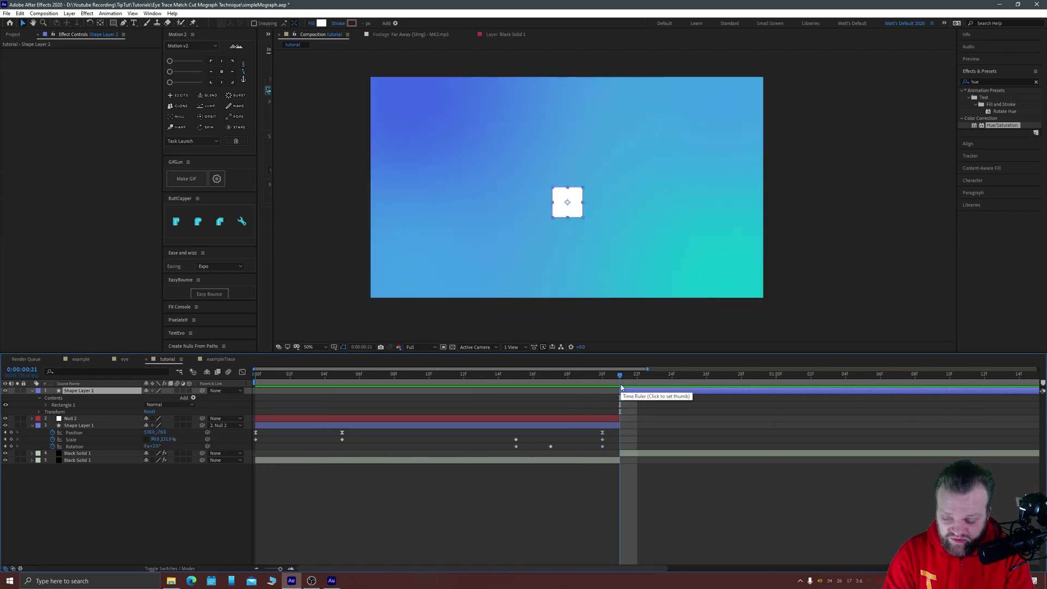
{"action": "key", "text": "p"}
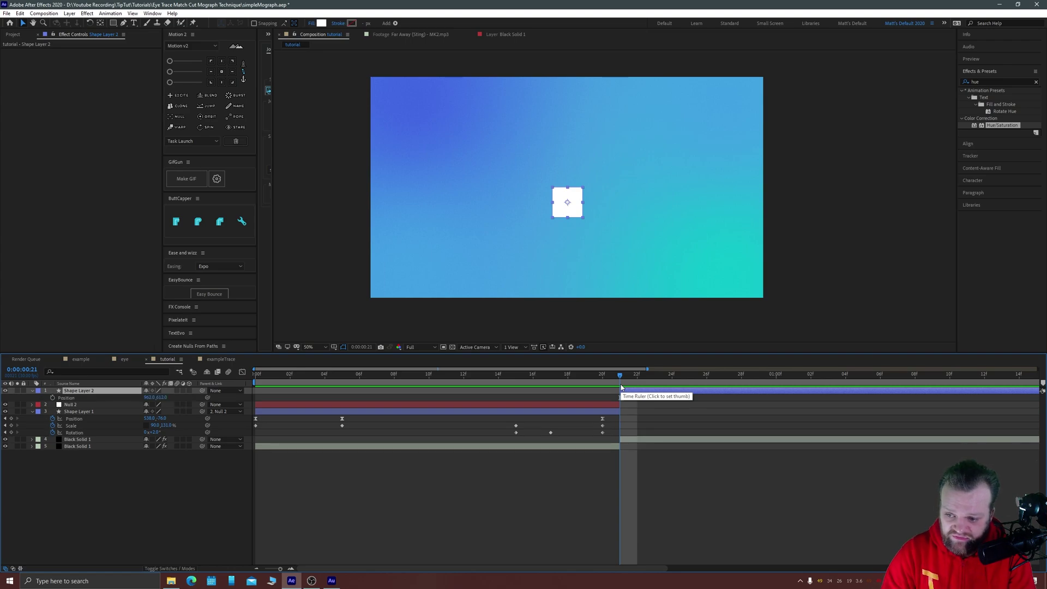
{"action": "left_click", "coordinate": [53, 397]}
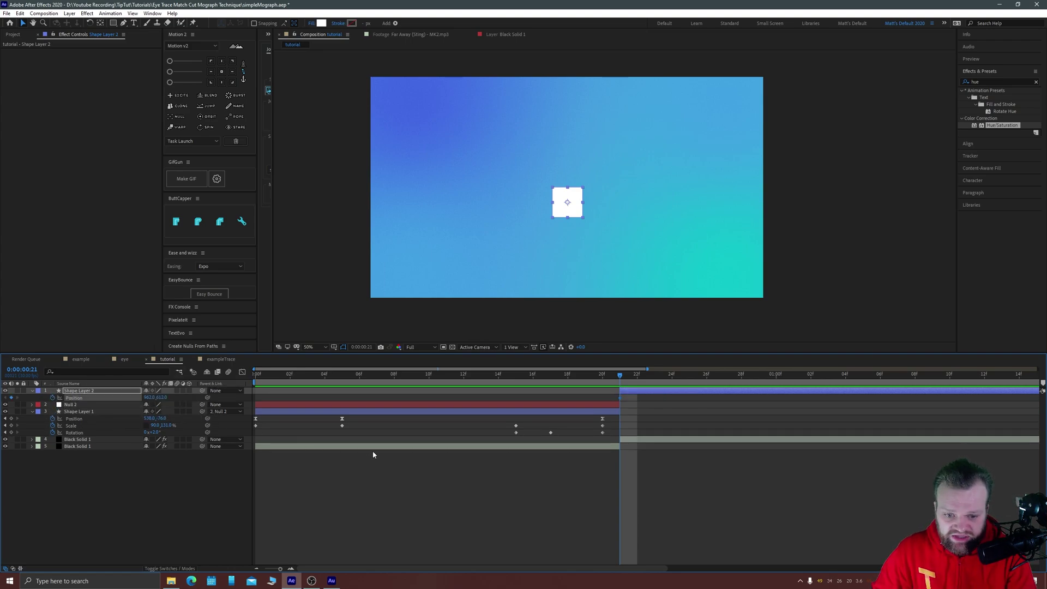
{"action": "key", "text": "shift+Page_Down"}
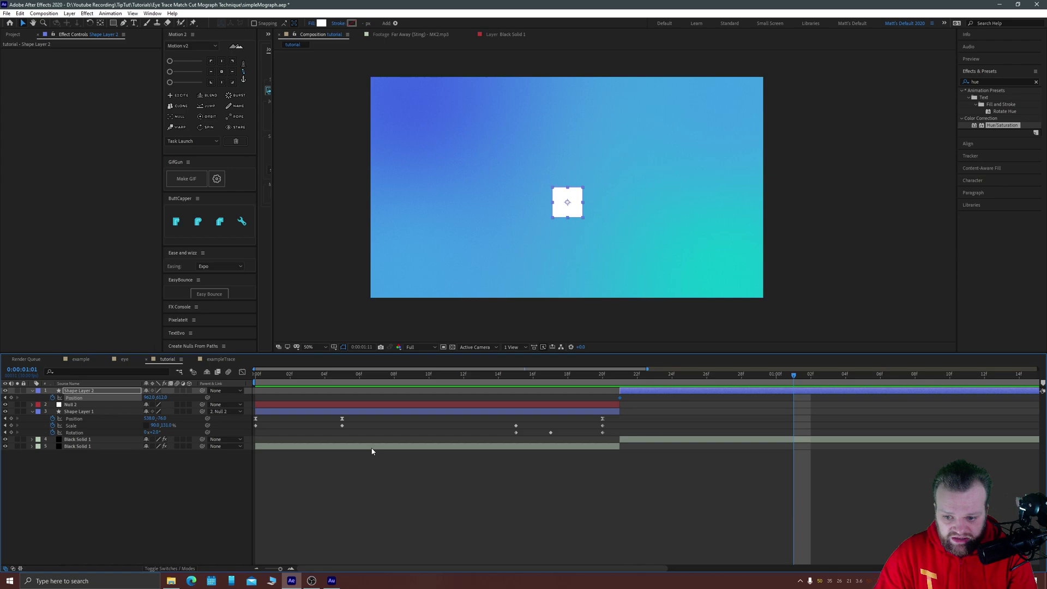
{"action": "key", "text": "shift+Page_Down"}
{"action": "key", "text": "minus"}
{"action": "key", "text": "minus"}
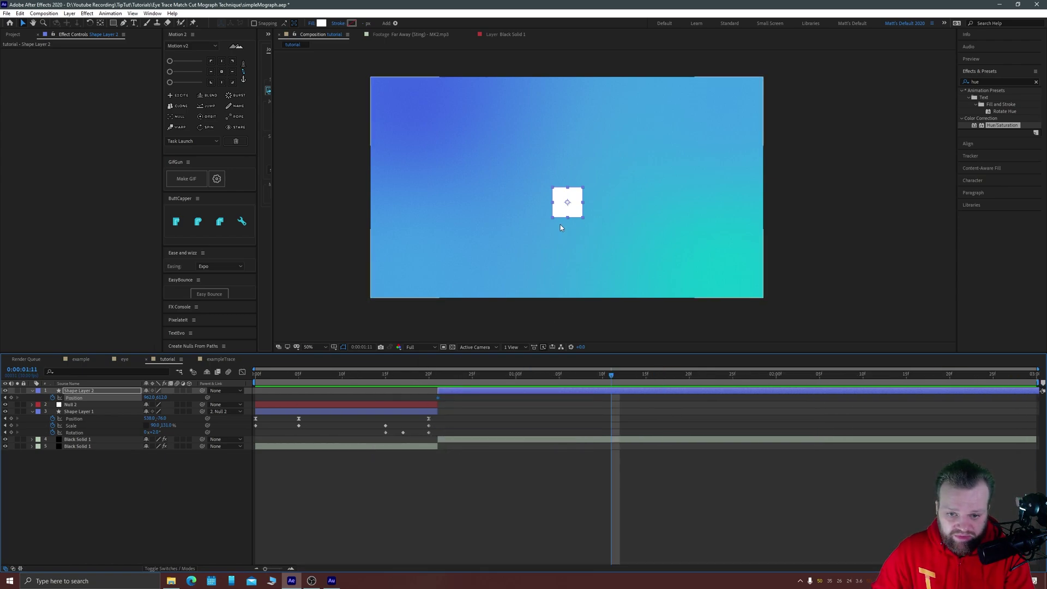
{"action": "left_click_drag", "start_coordinate": [582, 215], "coordinate": [583, 153]}
{"action": "left_click_drag", "start_coordinate": [621, 412], "coordinate": [416, 394]}
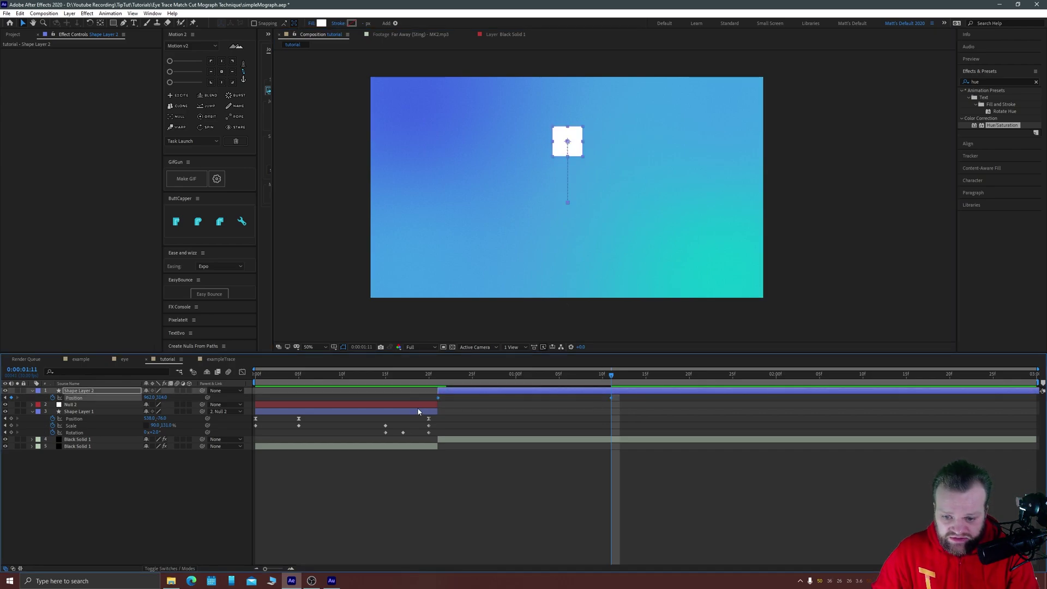
Reshape the square's Position speed curve so it starts very fast and decelerates gradually toward the second keyframe
{"action": "left_click", "coordinate": [242, 373]}
{"action": "left_click_drag", "start_coordinate": [677, 503], "coordinate": [372, 550]}
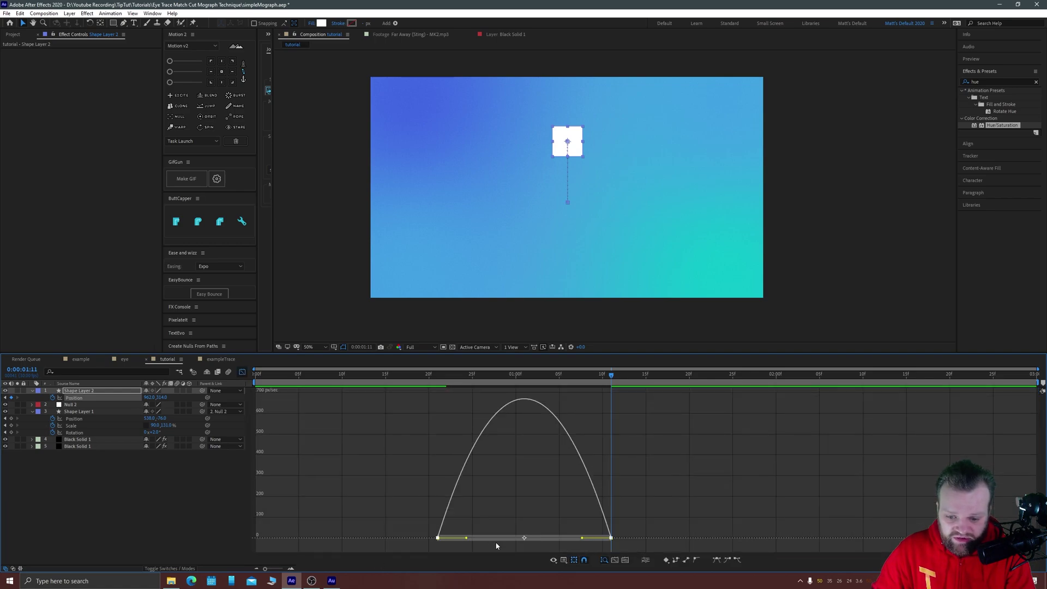
{"action": "left_click_drag", "start_coordinate": [466, 538], "coordinate": [438, 532]}
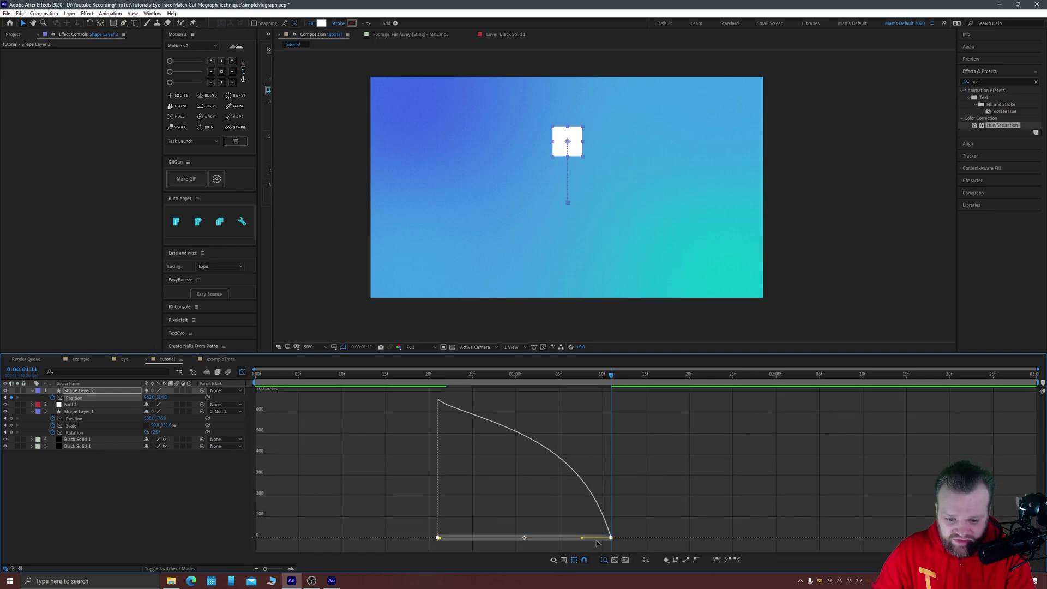
{"action": "left_click_drag", "start_coordinate": [584, 540], "coordinate": [491, 539]}
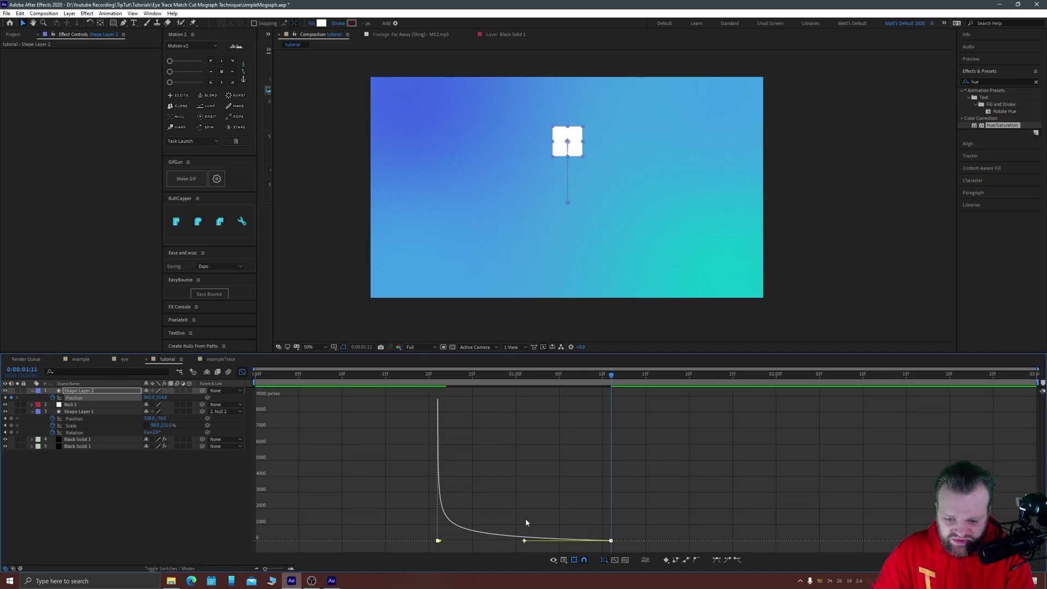
{"action": "left_click", "coordinate": [242, 372]}
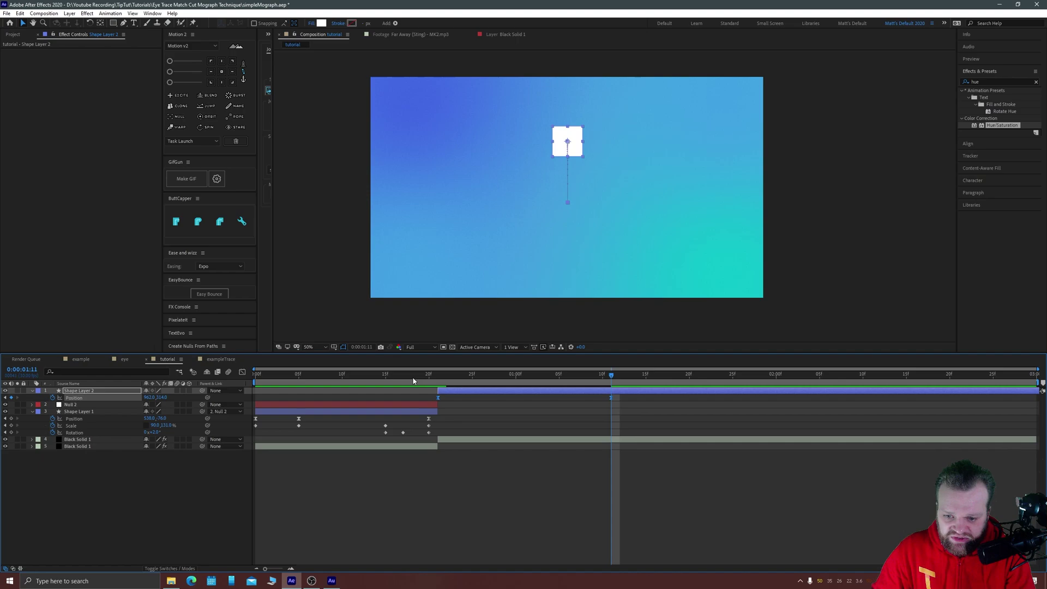
Examine the Position speed graph of the yellow circle around its last keyframe at frame 20
{"action": "left_click_drag", "start_coordinate": [416, 376], "coordinate": [428, 376]}
{"action": "left_click_drag", "start_coordinate": [435, 421], "coordinate": [239, 416]}
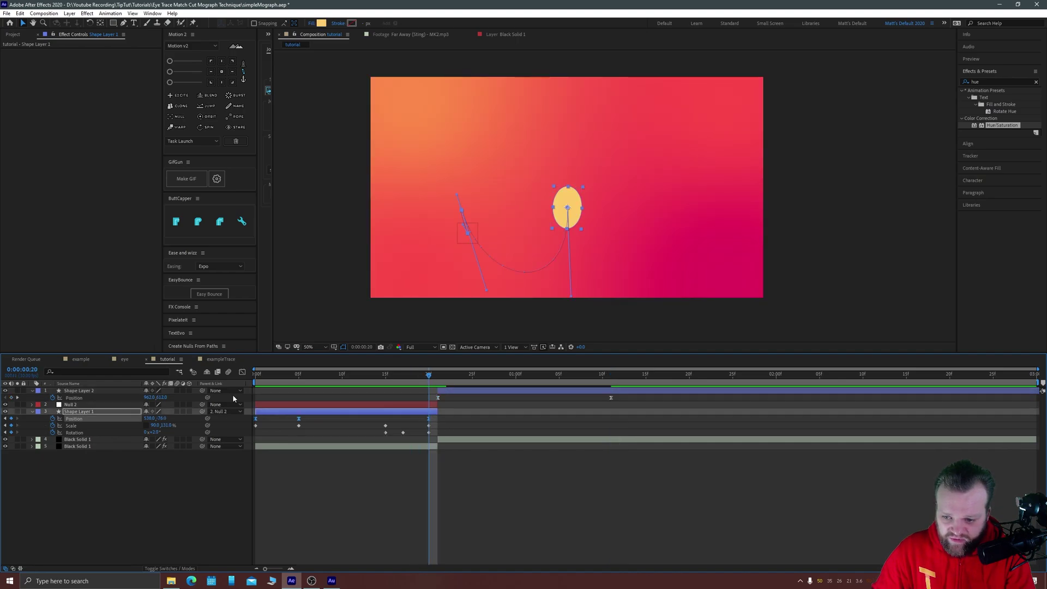
{"action": "left_click", "coordinate": [242, 372]}
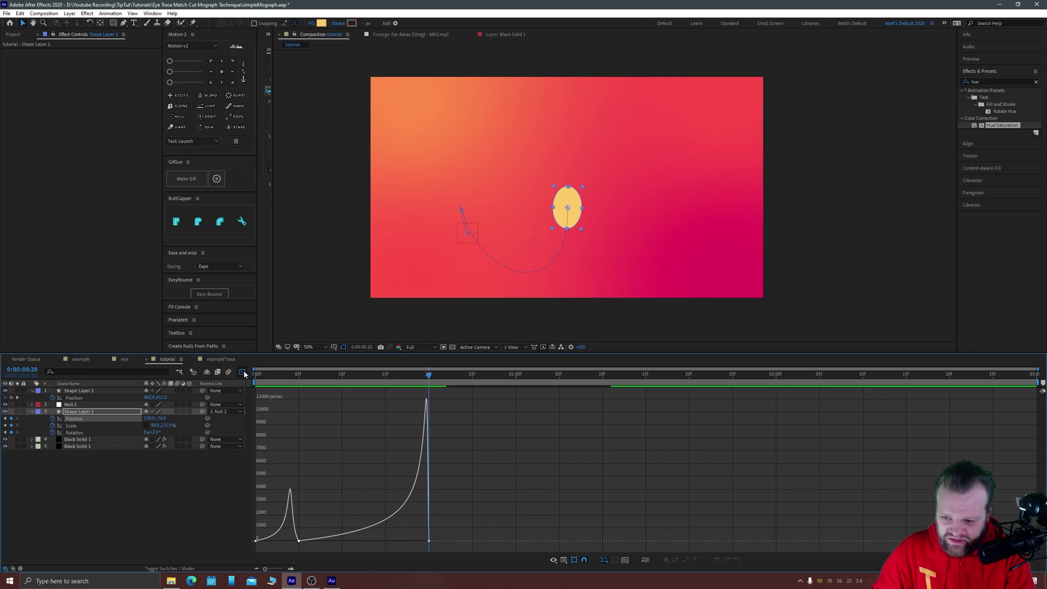
{"action": "left_click_drag", "start_coordinate": [443, 524], "coordinate": [410, 547]}
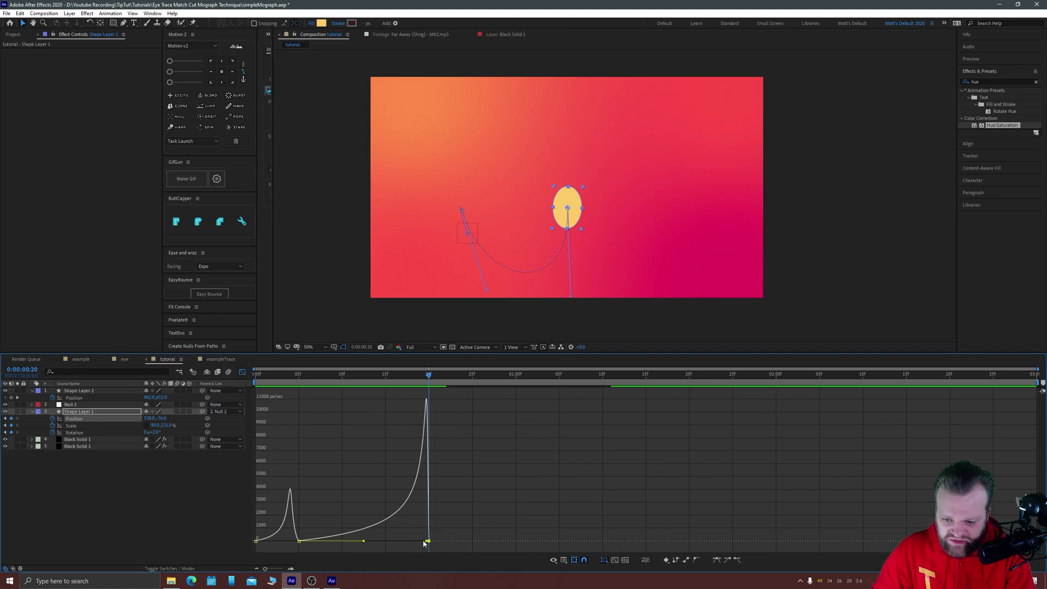
{"action": "left_click", "coordinate": [242, 373]}
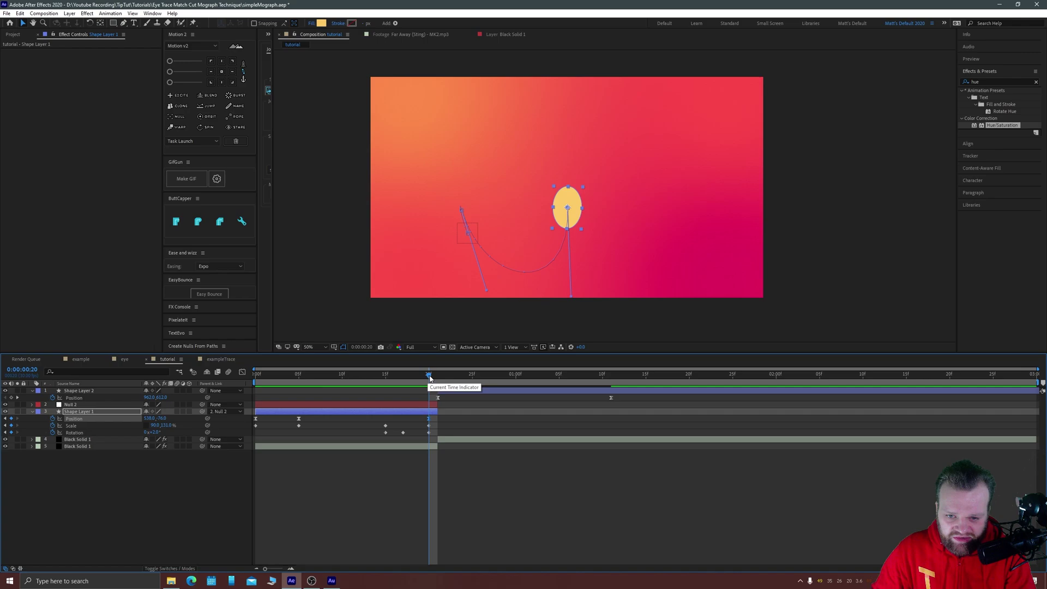
Play the animation from the start twice to review the motion across the cut
{"action": "left_click_drag", "start_coordinate": [428, 375], "coordinate": [167, 388]}
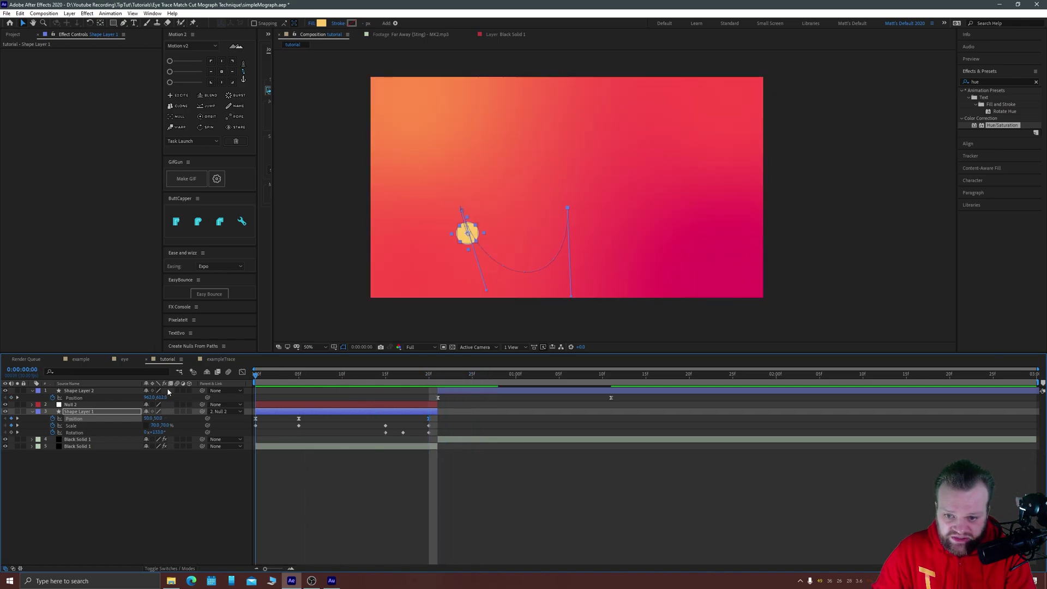
{"action": "key", "text": "space"}
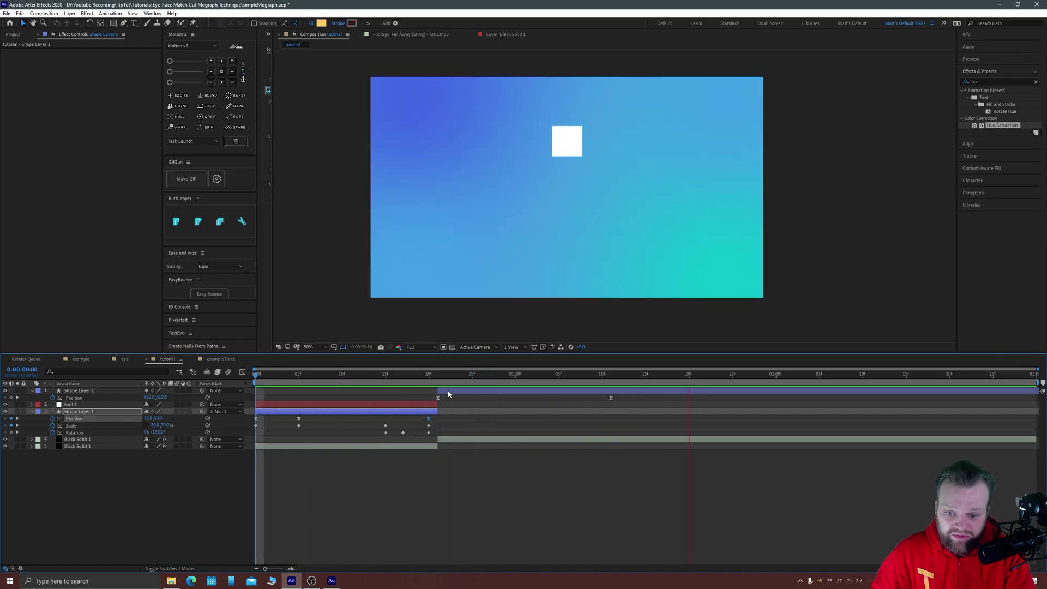
{"action": "key", "text": "space"}
{"action": "left_click_drag", "start_coordinate": [407, 374], "coordinate": [221, 385]}
{"action": "key", "text": "space"}
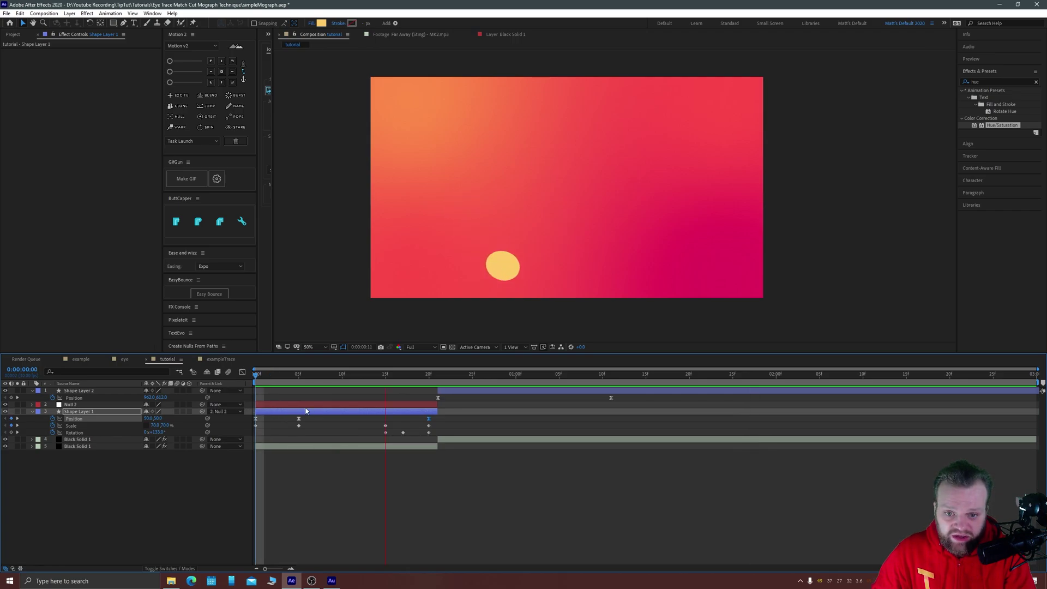
{"action": "key", "text": "space"}
Reveal Shape Layer 2's Rotation alongside its Position at frame 21, and rename the layer as square
{"action": "left_click_drag", "start_coordinate": [406, 378], "coordinate": [428, 387]}
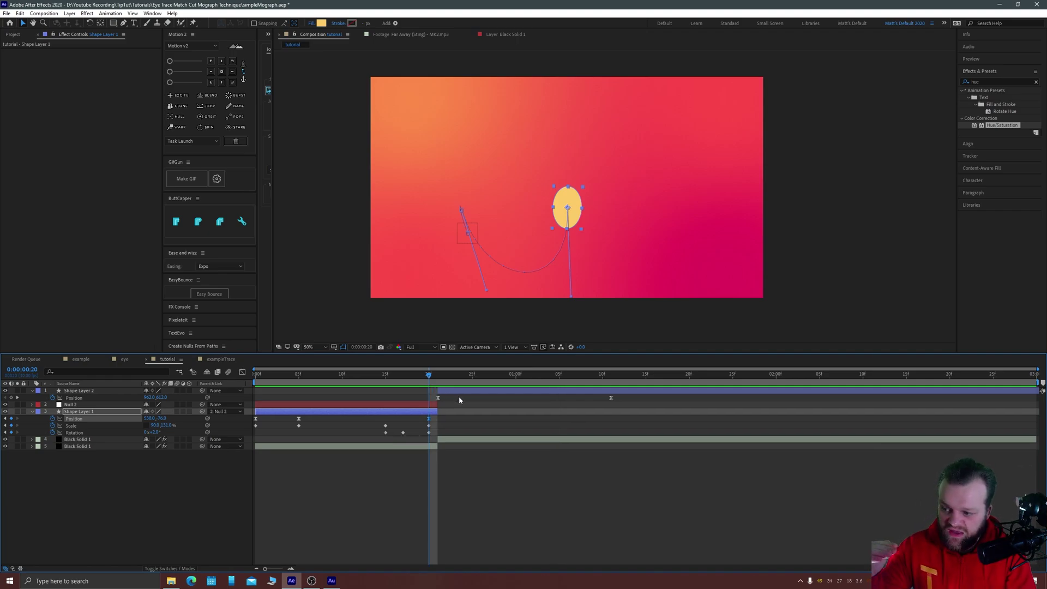
{"action": "left_click", "coordinate": [439, 376]}
{"action": "left_click", "coordinate": [78, 390]}
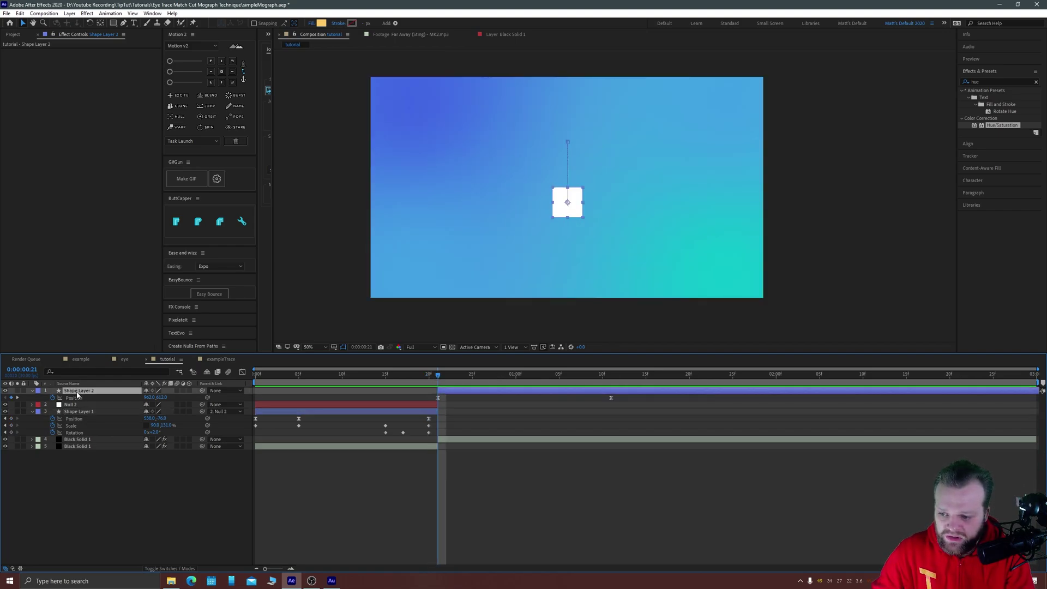
{"action": "key", "text": "shift+r"}
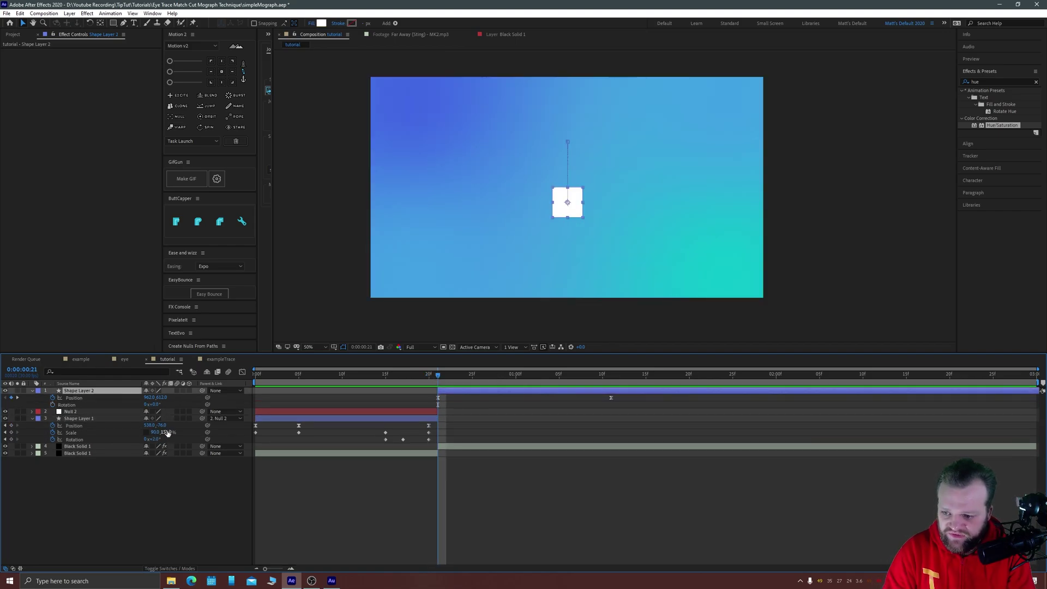
{"action": "left_click", "coordinate": [68, 411]}
{"action": "left_click", "coordinate": [82, 391]}
{"action": "key", "text": "Return"}
{"action": "type", "text": "squa"}
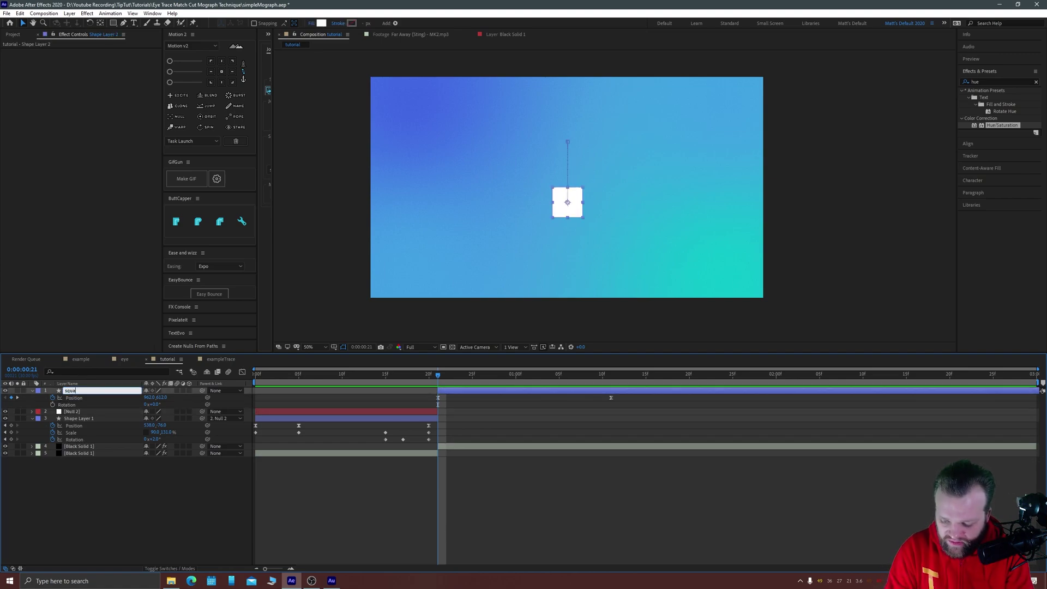
{"action": "type", "text": "re"}
{"action": "key", "text": "Return"}
Rename Shape Layer 1 as circle
{"action": "left_click", "coordinate": [87, 418]}
{"action": "key", "text": "Return"}
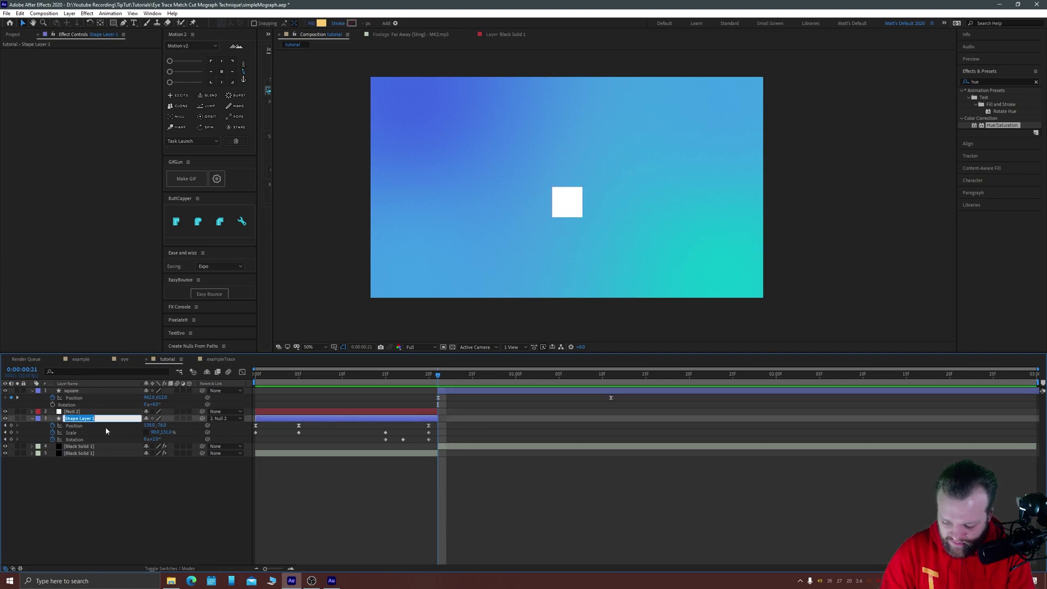
{"action": "type", "text": "circle"}
{"action": "key", "text": "Return"}
Rename the Null 2 layer as circleControl
{"action": "left_click", "coordinate": [77, 416]}
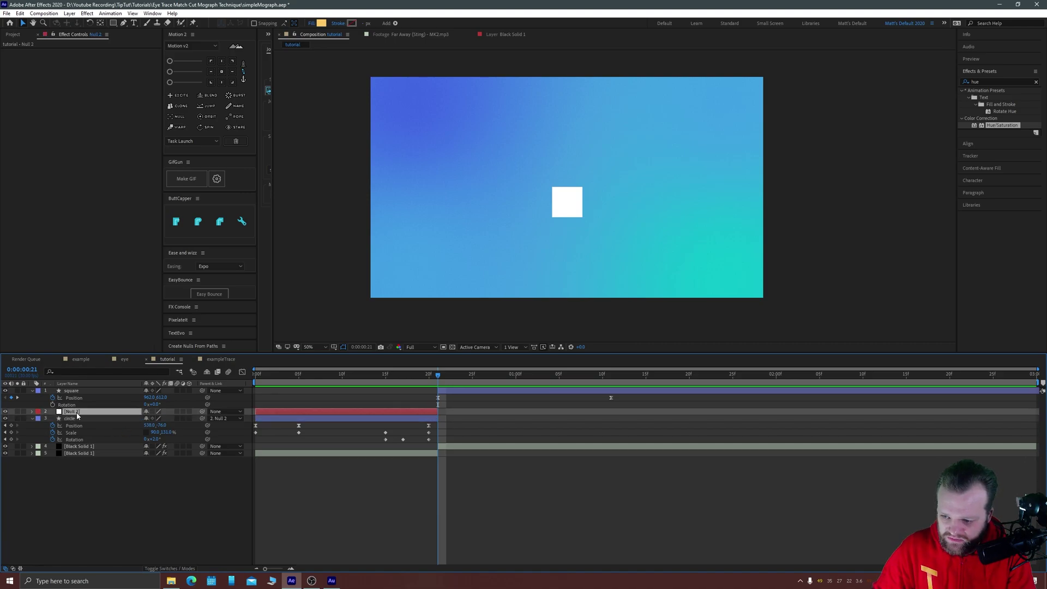
{"action": "key", "text": "Return"}
{"action": "type", "text": "circle"}
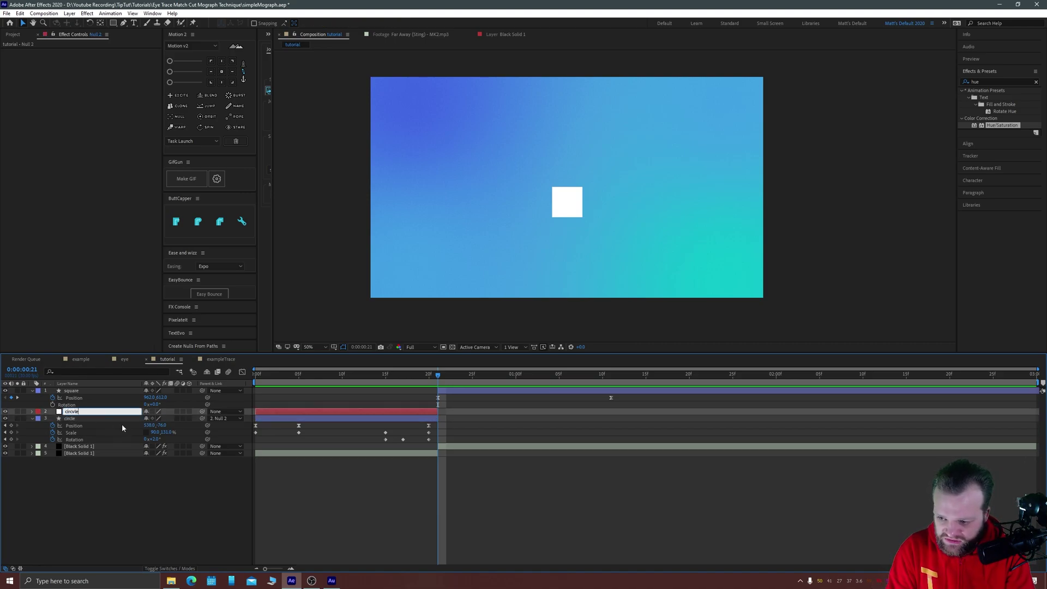
{"action": "type", "text": "Control"}
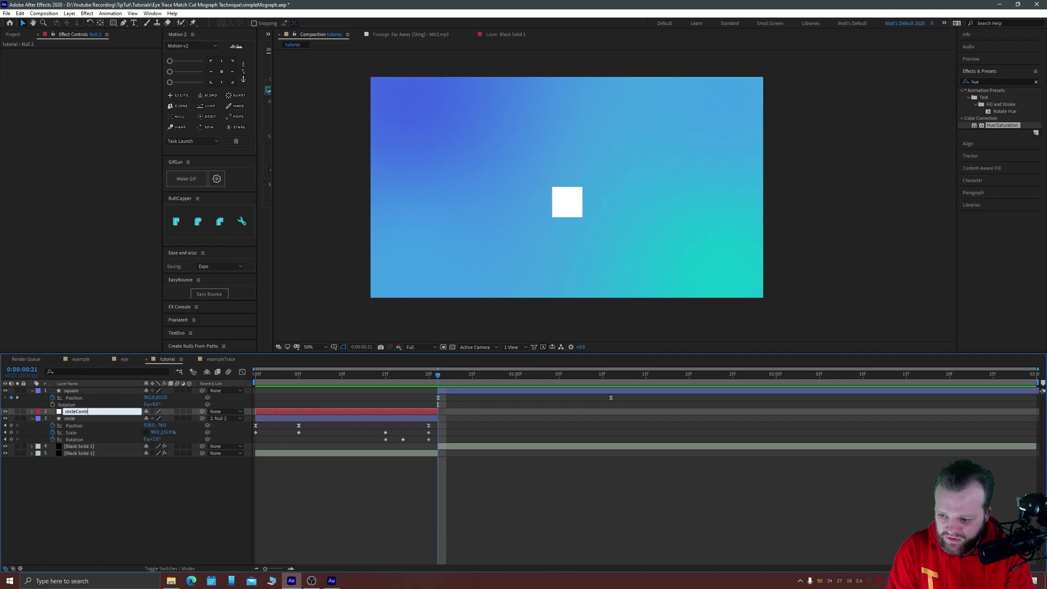
{"action": "key", "text": "Return"}
Keyframe the square's Rotation at frame 21 and set it to 1x+45° at 1:11
{"action": "left_click", "coordinate": [69, 404]}
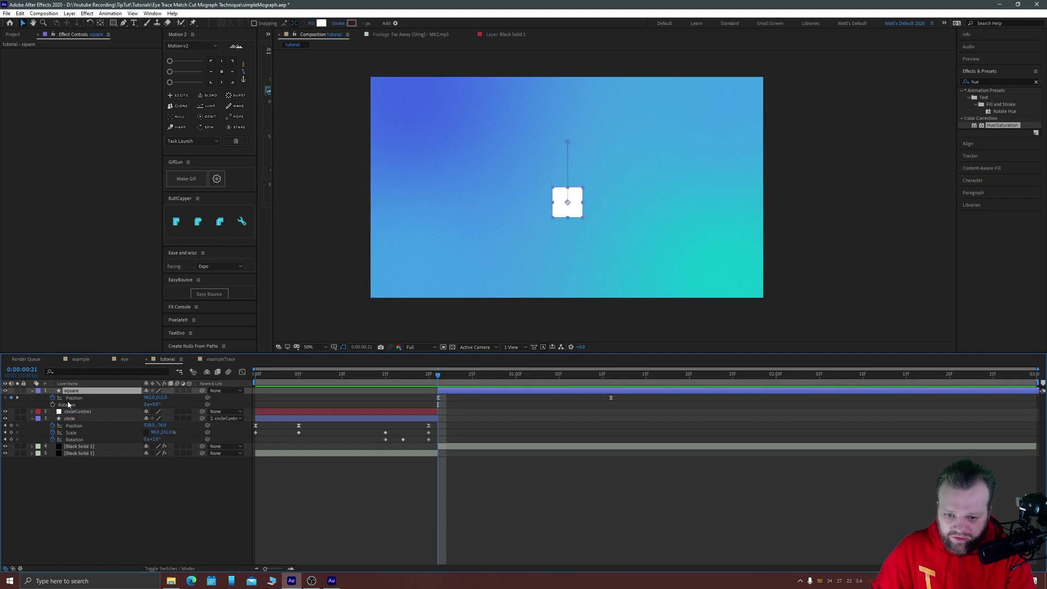
{"action": "left_click", "coordinate": [53, 404]}
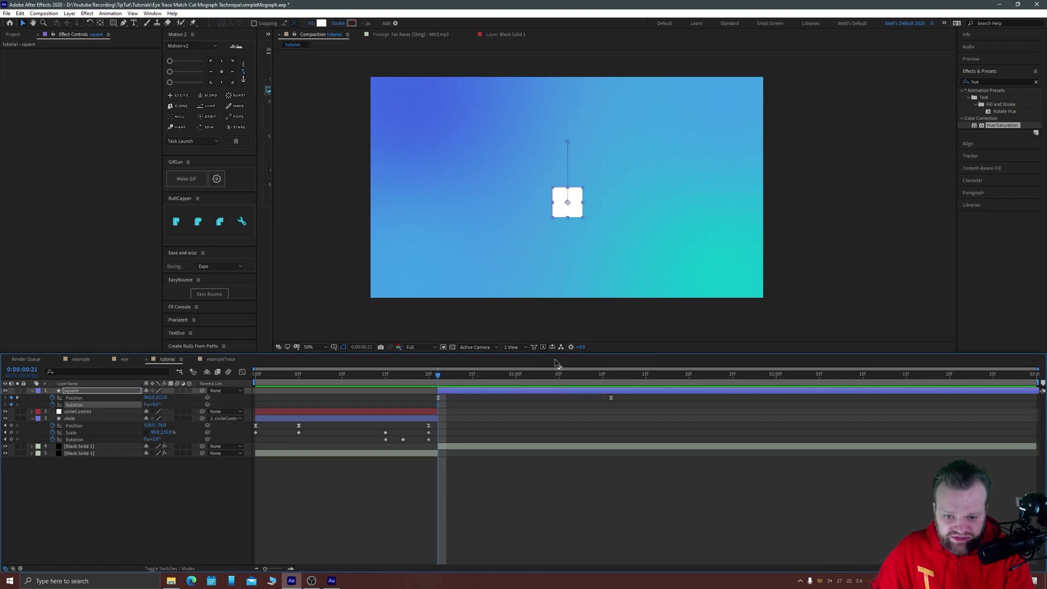
{"action": "left_click_drag", "start_coordinate": [510, 375], "coordinate": [611, 376]}
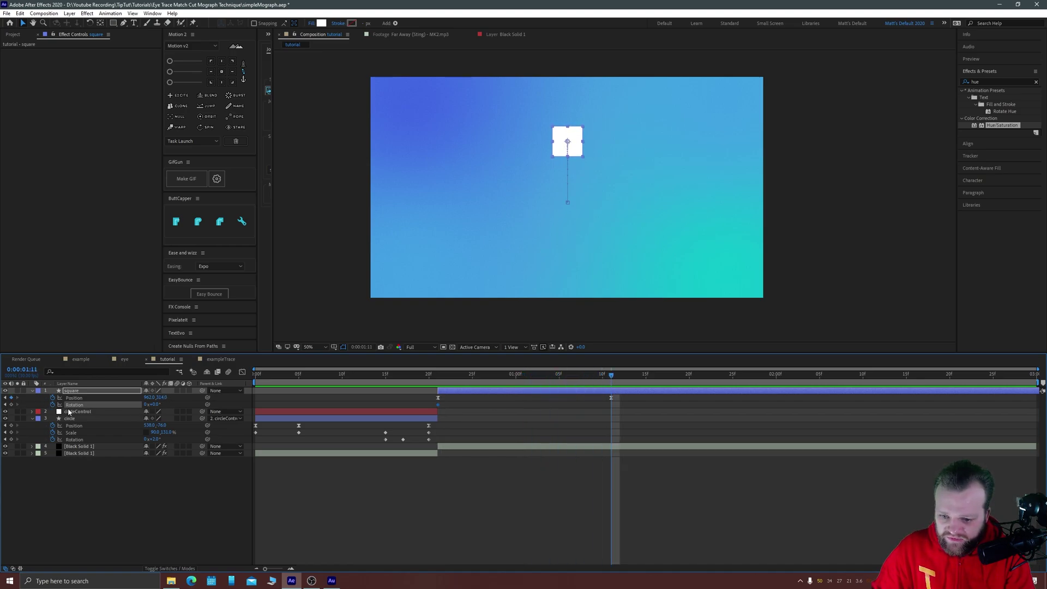
{"action": "left_click", "coordinate": [146, 404]}
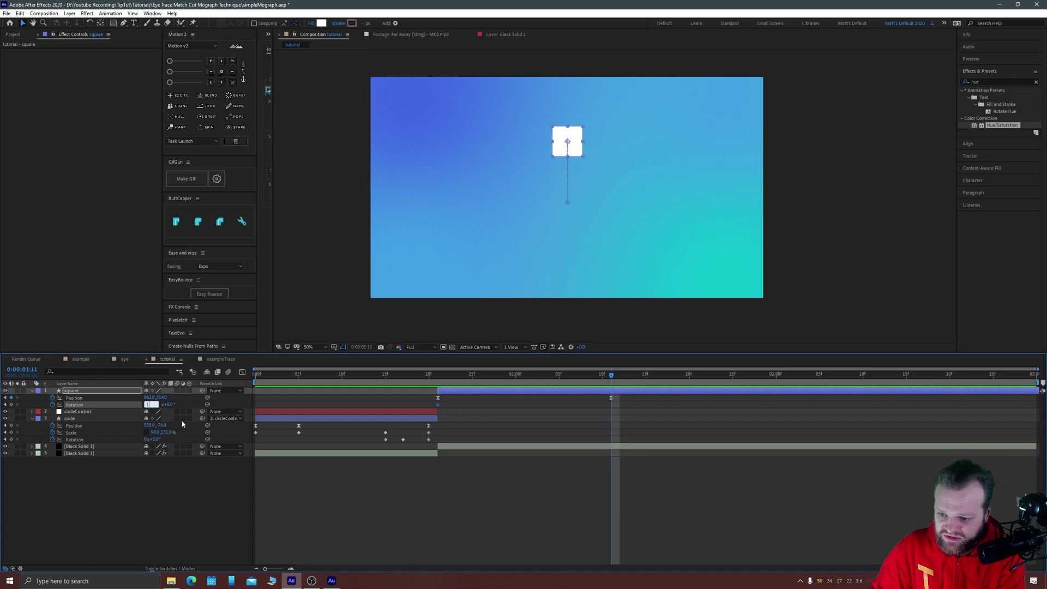
{"action": "left_click", "coordinate": [168, 405]}
{"action": "left_click", "coordinate": [155, 404]}
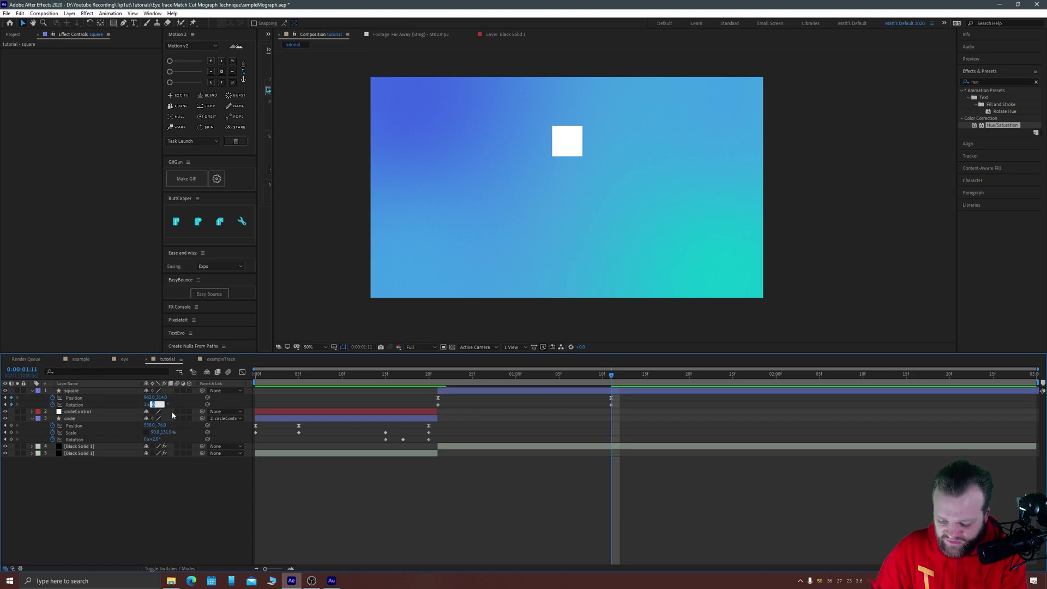
{"action": "type", "text": "45"}
{"action": "key", "text": "Return"}
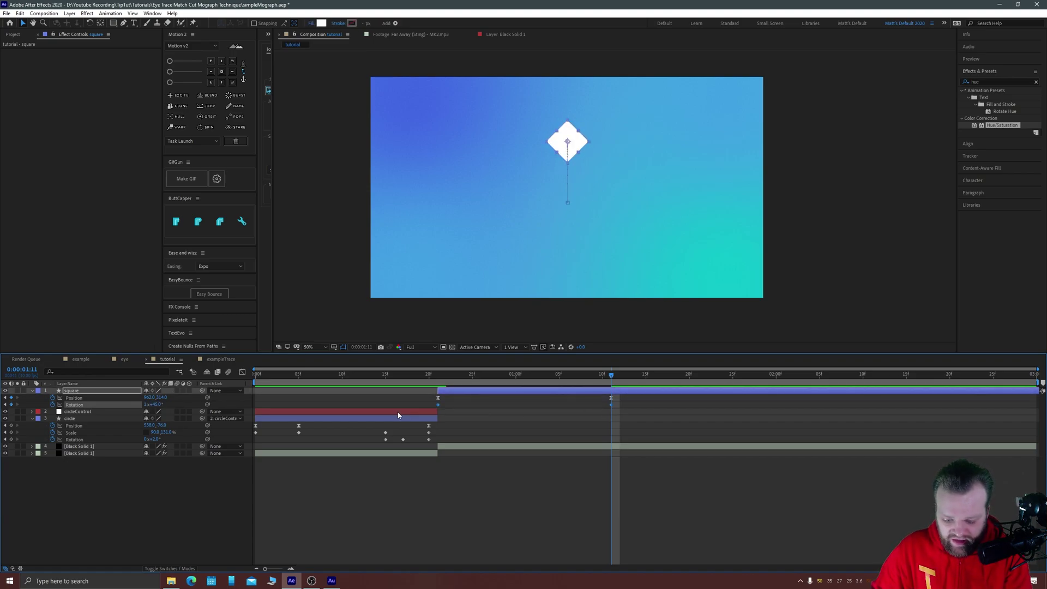
Lengthen the incoming ease of the square's last Rotation keyframe in the speed graph, and preview the spin
{"action": "left_click_drag", "start_coordinate": [385, 505], "coordinate": [711, 551]}
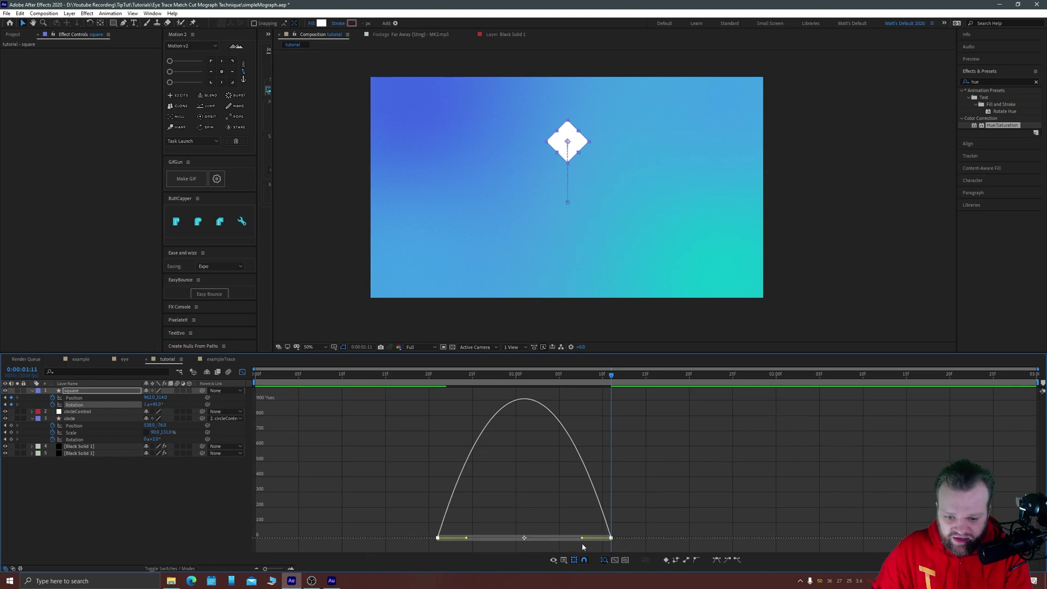
{"action": "left_click_drag", "start_coordinate": [579, 539], "coordinate": [523, 539]}
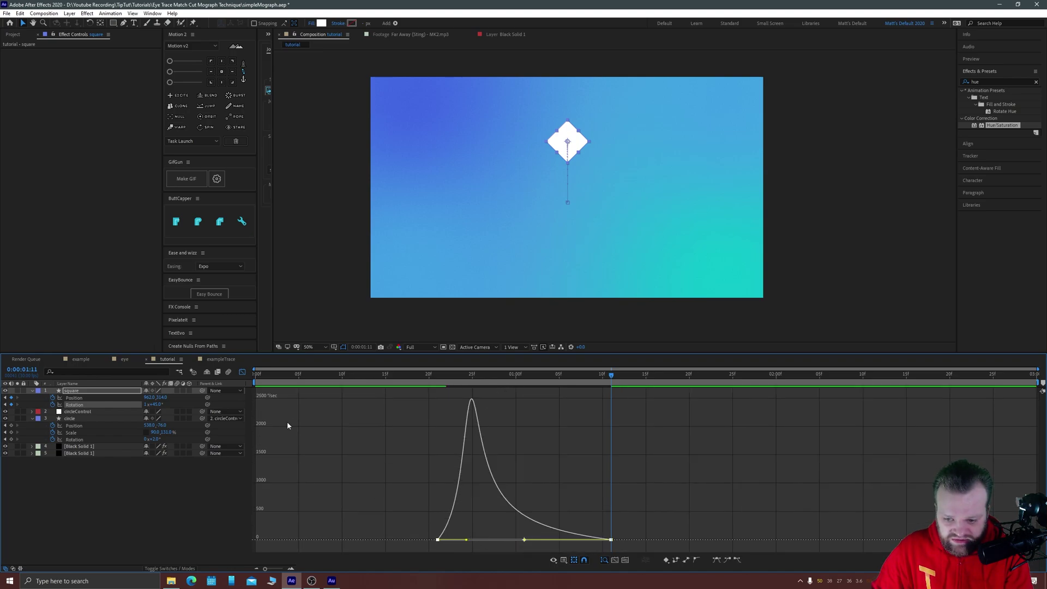
{"action": "left_click", "coordinate": [330, 376]}
{"action": "key", "text": "space"}
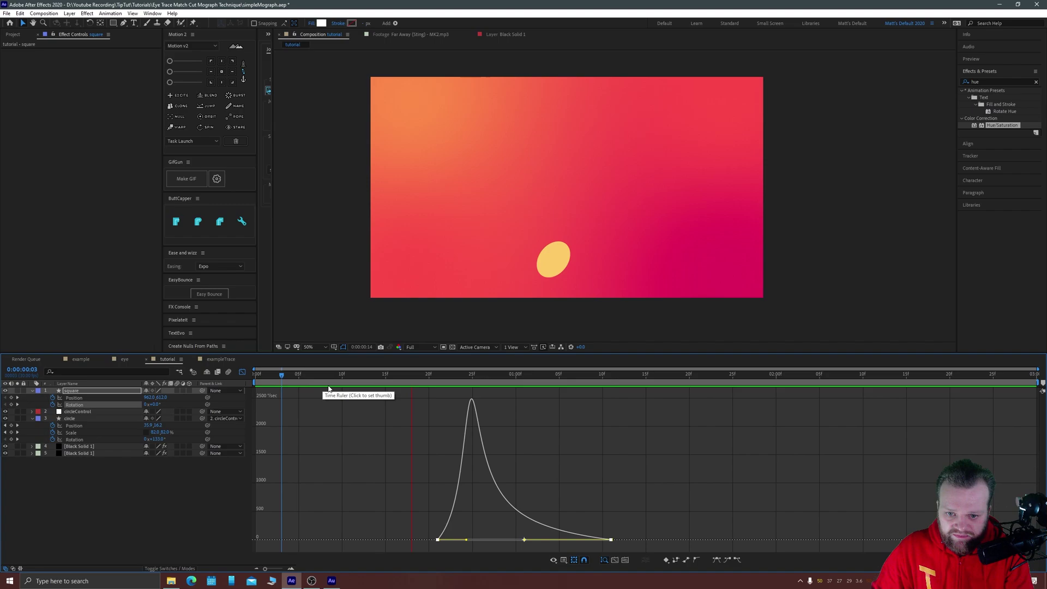
{"action": "left_click_drag", "start_coordinate": [434, 374], "coordinate": [481, 374]}
{"action": "left_click", "coordinate": [243, 371]}
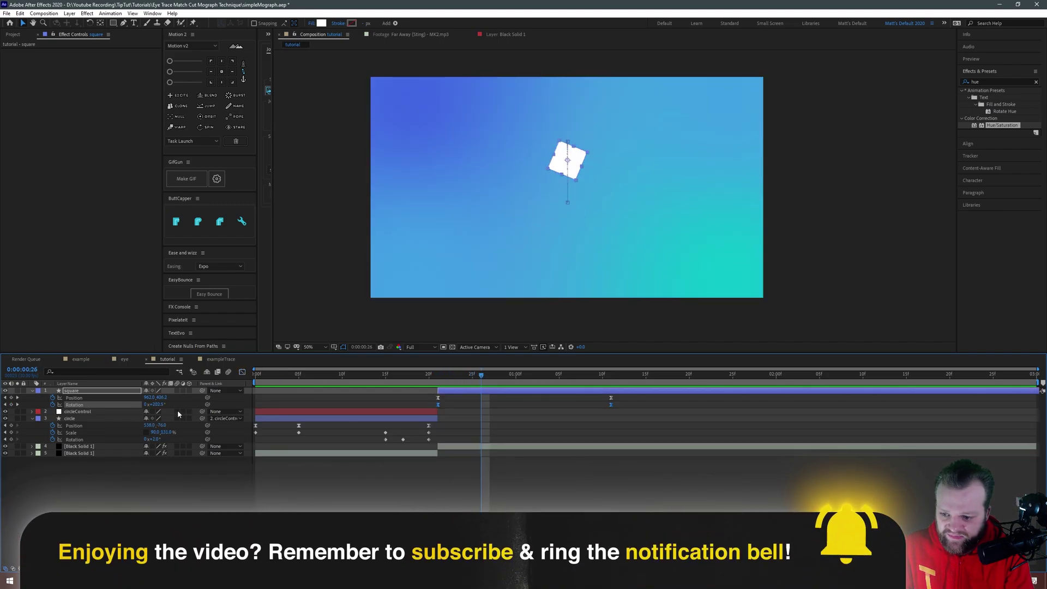
Change the square's Rotation keyframe at 1:11 to 0x-315° so it spins the other way
{"action": "left_click", "coordinate": [157, 405]}
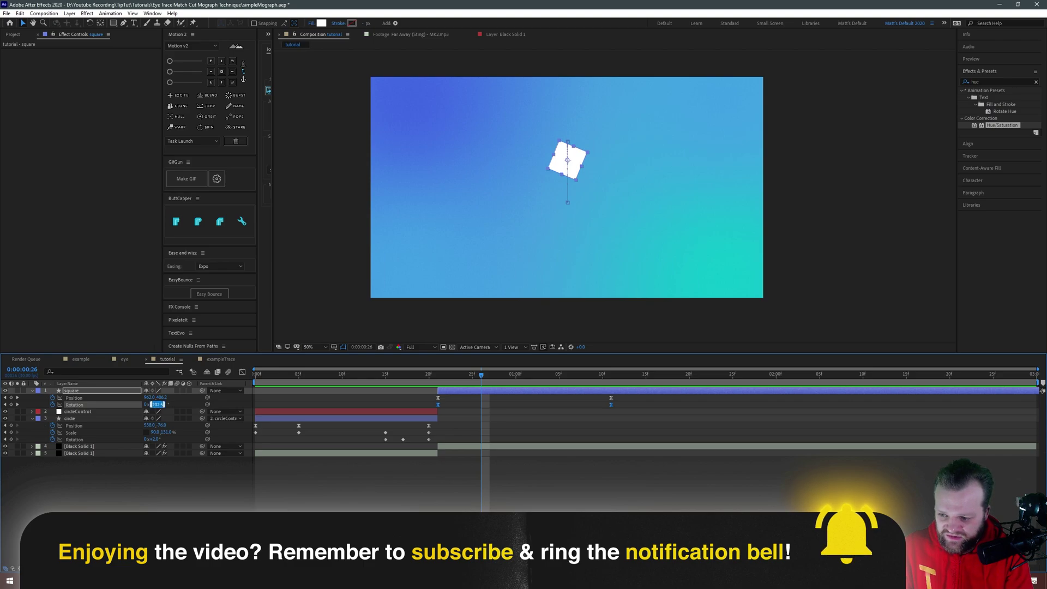
{"action": "left_click", "coordinate": [17, 404]}
{"action": "left_click", "coordinate": [146, 405]}
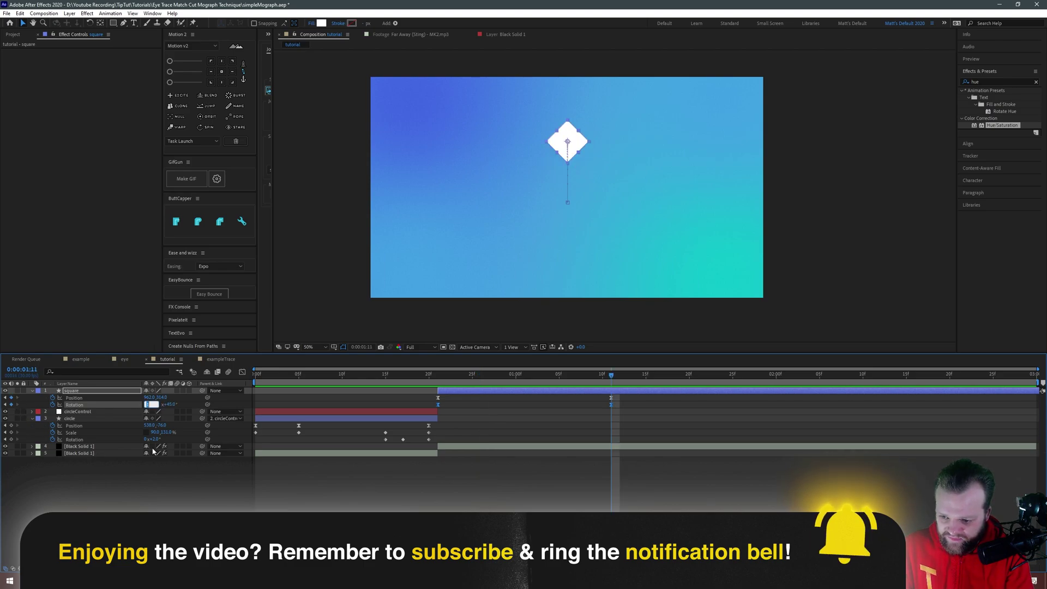
{"action": "key", "text": "Return"}
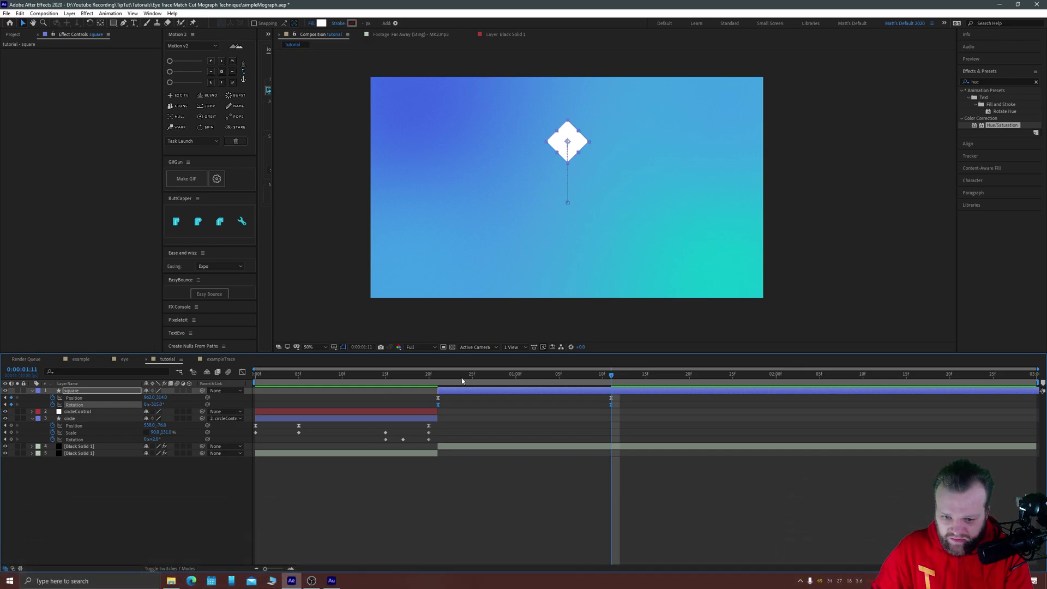
{"action": "left_click_drag", "start_coordinate": [462, 380], "coordinate": [443, 390]}
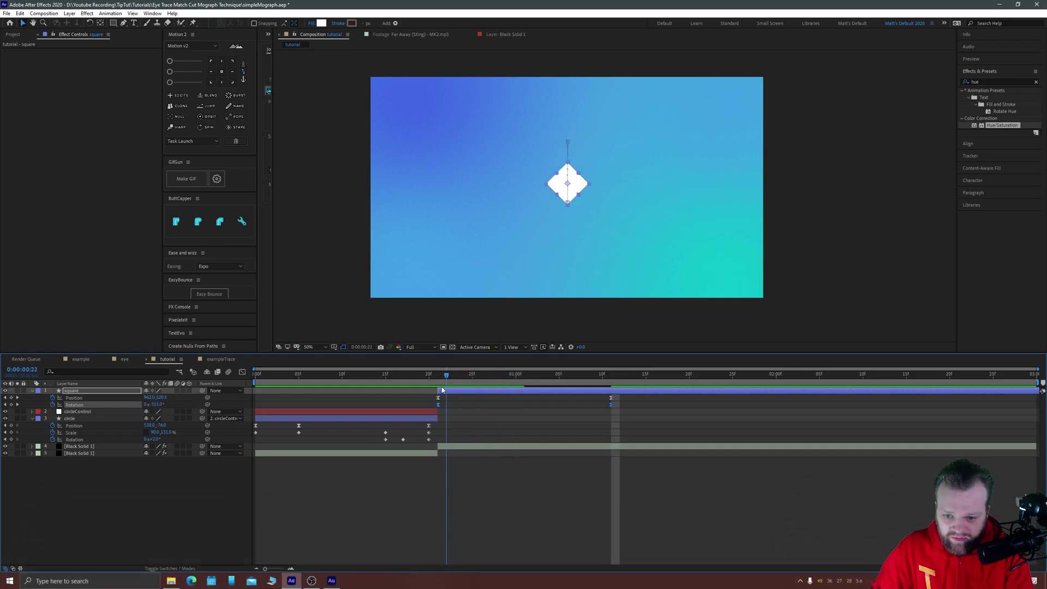
{"action": "key", "text": "j"}
{"action": "key", "text": "k"}
{"action": "key", "text": "j"}
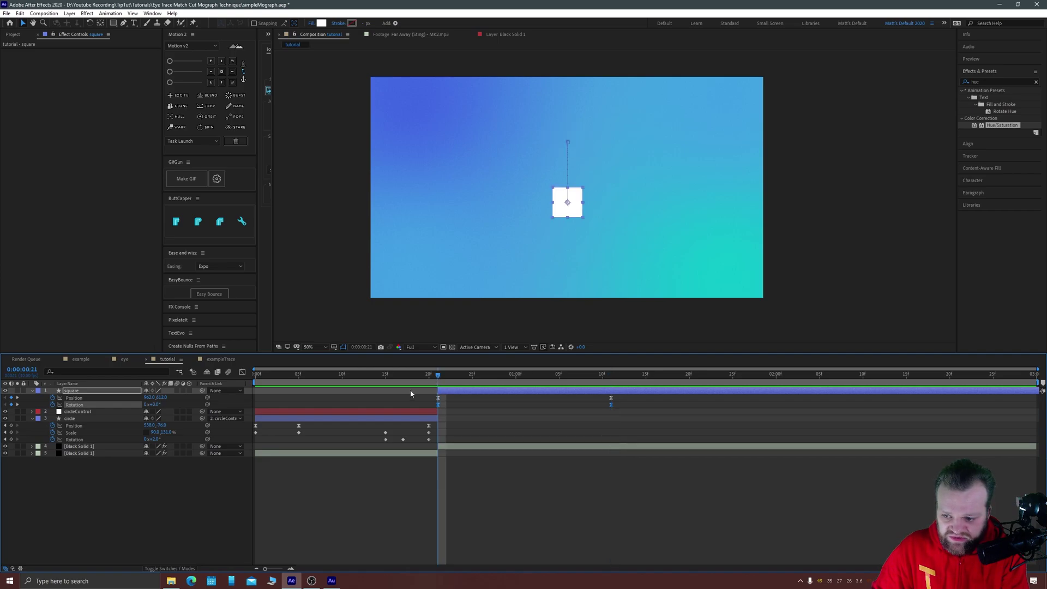
{"action": "left_click", "coordinate": [410, 393]}
{"action": "key", "text": "k"}
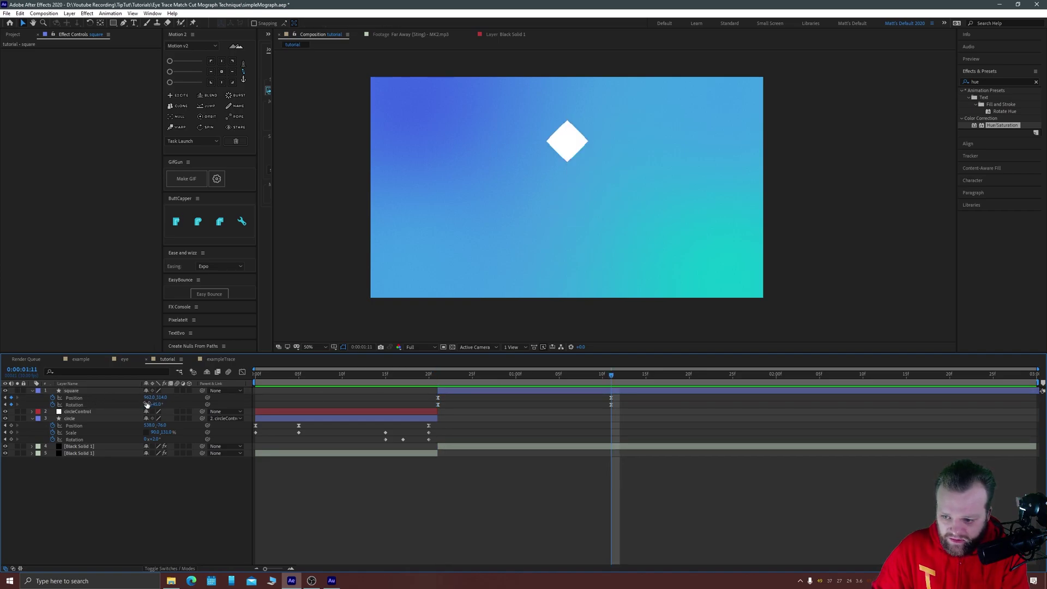
{"action": "key", "text": "Return"}
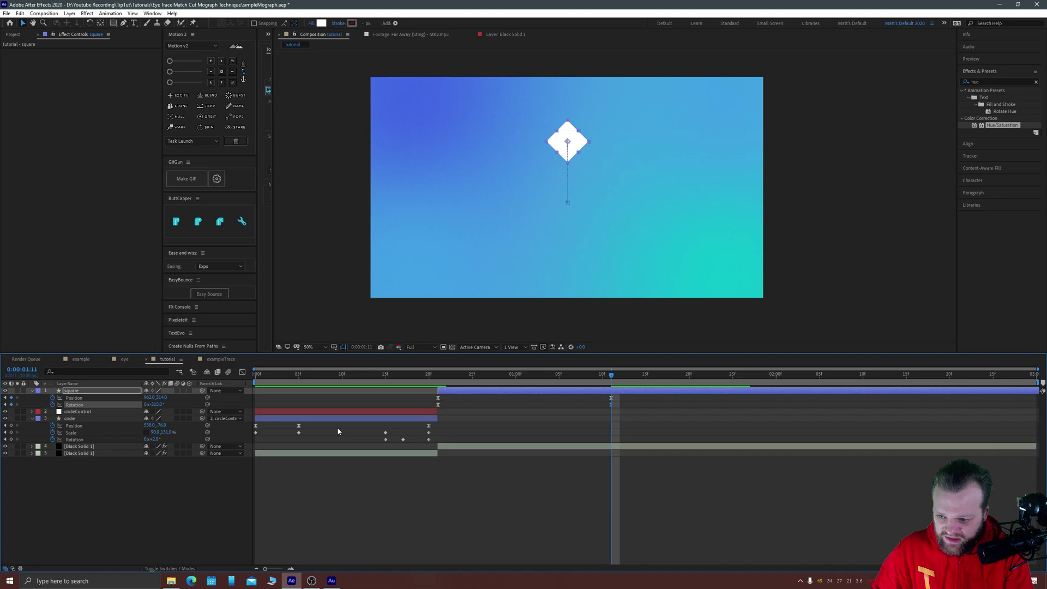
Scrub through the square's reversed spin and play the animation from the start
{"action": "left_click", "coordinate": [448, 377]}
{"action": "left_click_drag", "start_coordinate": [449, 380], "coordinate": [592, 391]}
{"action": "key", "text": "Home"}
{"action": "key", "text": "space"}
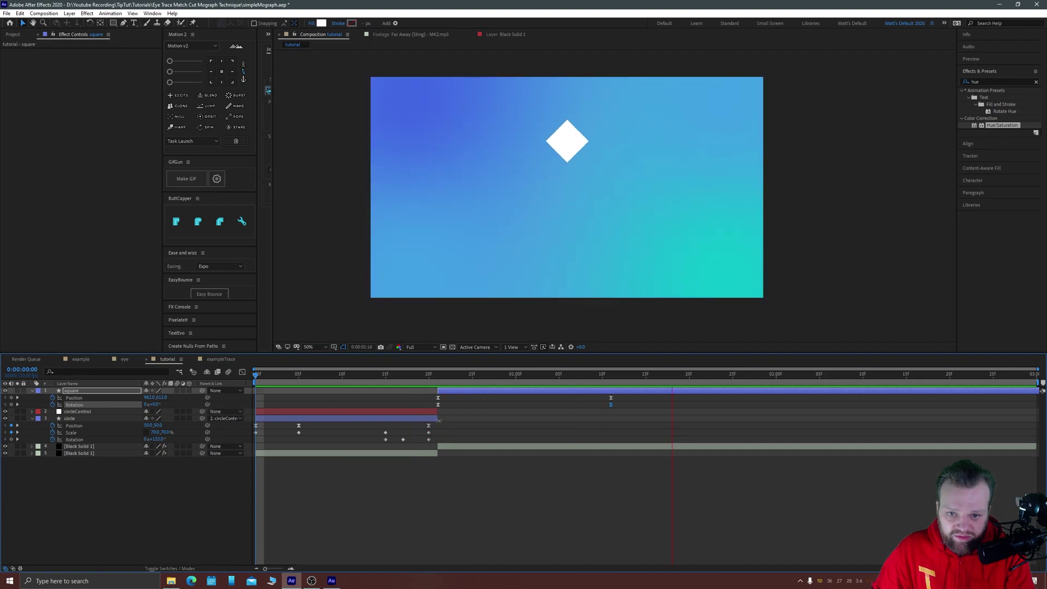
{"action": "key", "text": "space"}
Delay the square's last Rotation keyframe to 1:20 and play back the cut
{"action": "left_click_drag", "start_coordinate": [447, 378], "coordinate": [542, 380]}
{"action": "left_click_drag", "start_coordinate": [612, 407], "coordinate": [690, 407]}
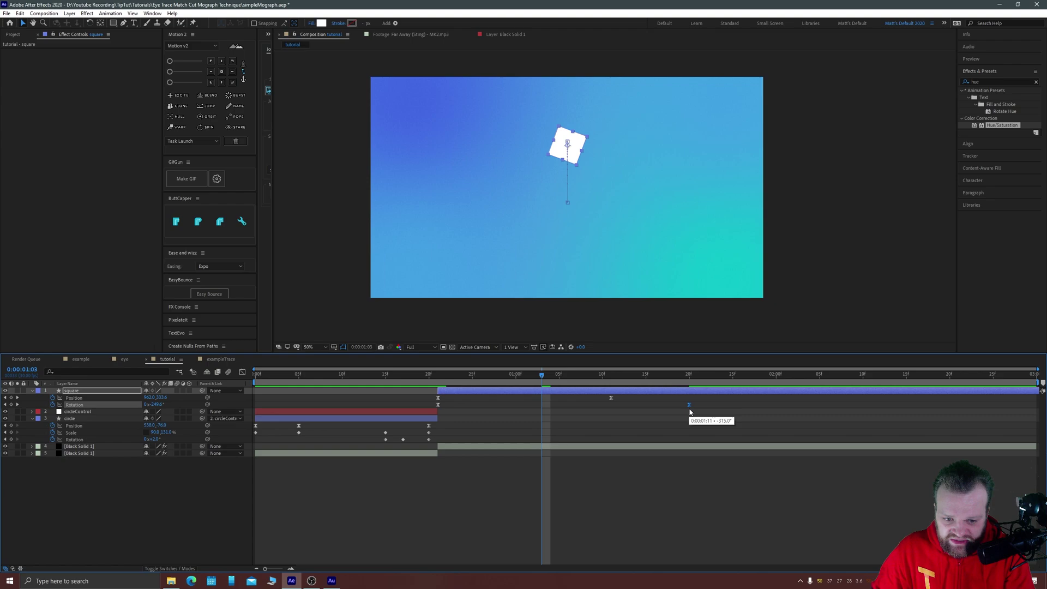
{"action": "left_click", "coordinate": [394, 376]}
{"action": "key", "text": "space"}
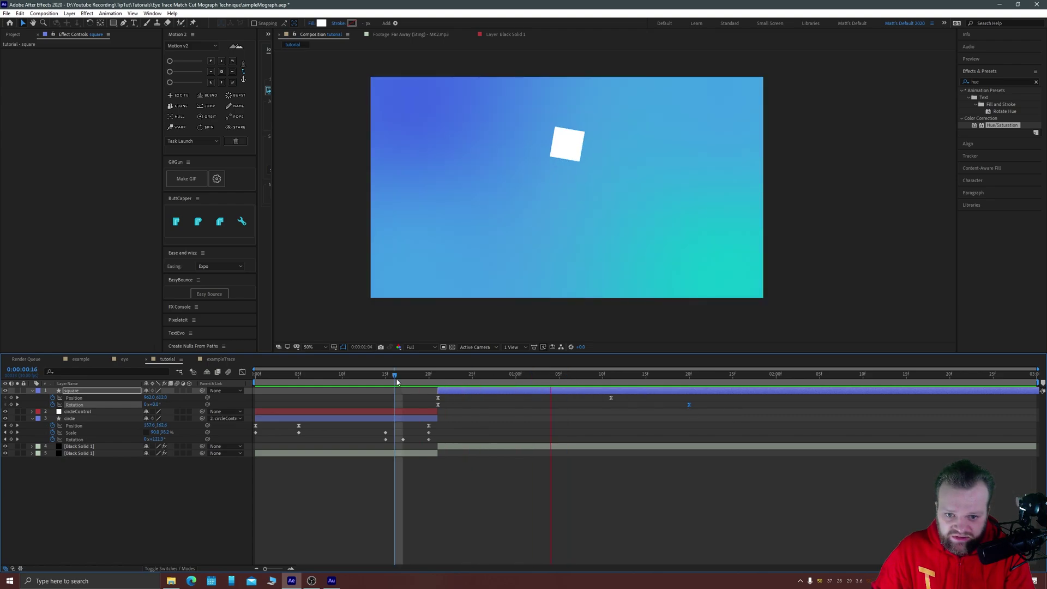
At 2:00, move the square back down to its starting height and select its last two Position keyframes
{"action": "left_click_drag", "start_coordinate": [588, 376], "coordinate": [774, 383]}
{"action": "left_click_drag", "start_coordinate": [579, 139], "coordinate": [581, 197]}
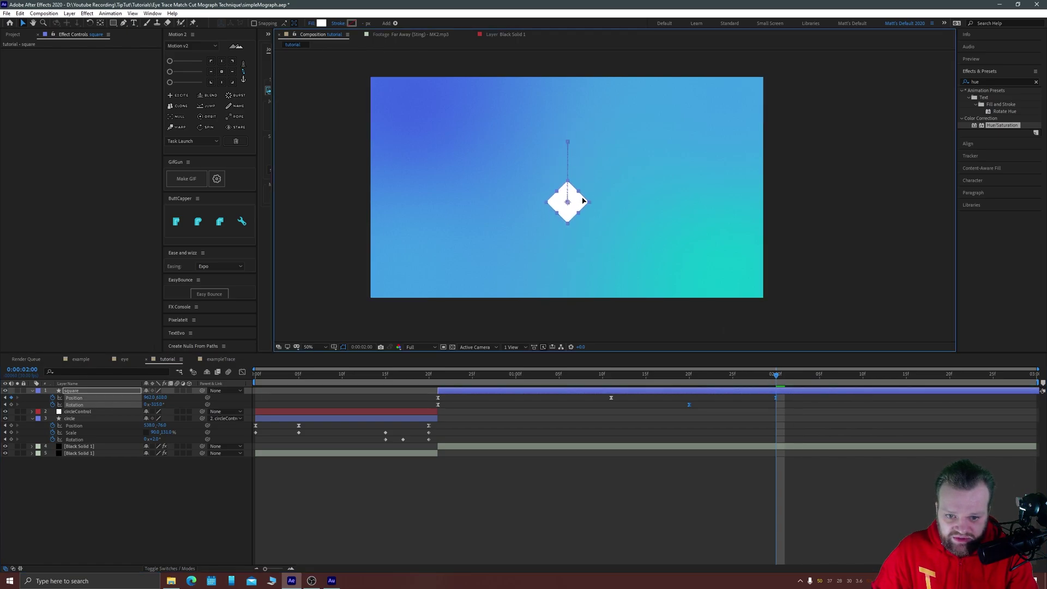
{"action": "left_click_drag", "start_coordinate": [786, 398], "coordinate": [584, 402]}
In the Position speed graph, lengthen the outgoing ease at 1:11 and shorten the incoming ease at 2:00 for the square's drop
{"action": "left_click", "coordinate": [243, 372]}
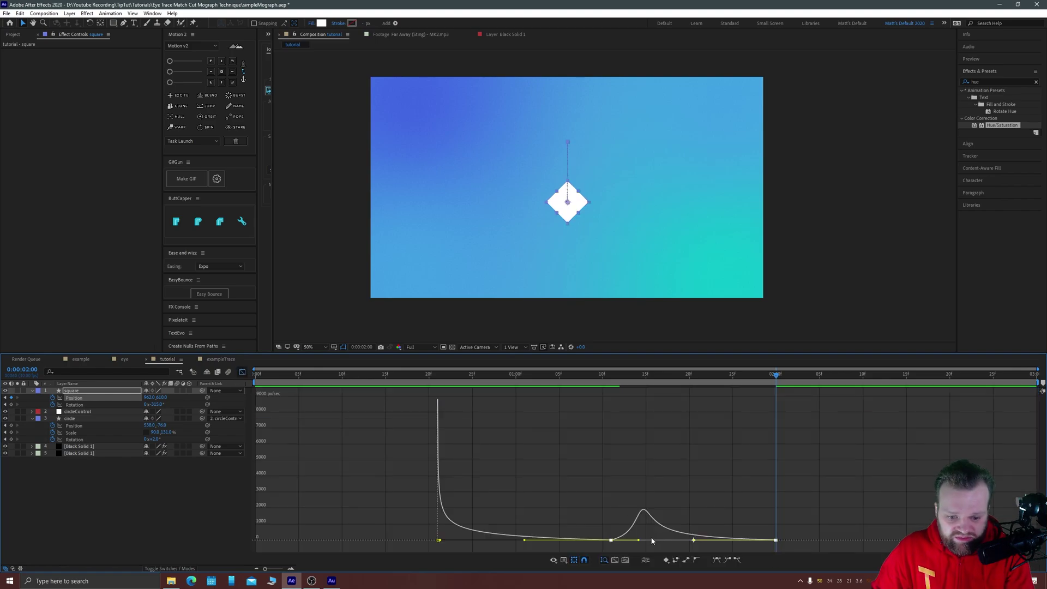
{"action": "left_click_drag", "start_coordinate": [640, 541], "coordinate": [678, 540]}
{"action": "left_click", "coordinate": [753, 532]}
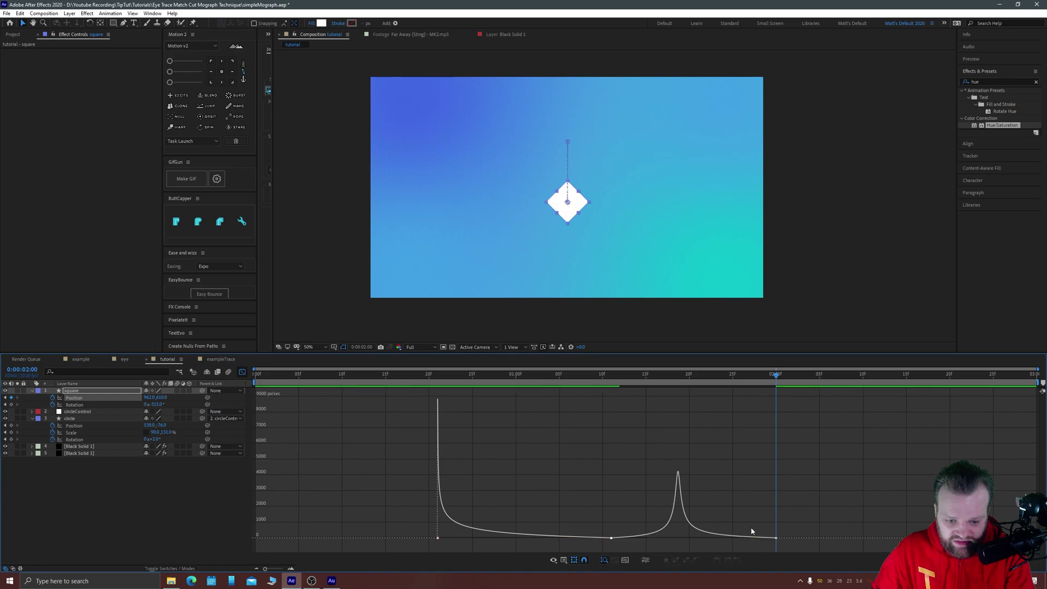
{"action": "left_click", "coordinate": [775, 539]}
{"action": "left_click_drag", "start_coordinate": [694, 541], "coordinate": [785, 542]}
{"action": "mouse_move", "coordinate": [674, 543]}
{"action": "left_mouse_down"}
{"action": "mouse_move", "coordinate": [710, 544]}
{"action": "mouse_move", "coordinate": [693, 541]}
{"action": "left_mouse_up"}
{"action": "left_click_drag", "start_coordinate": [528, 371], "coordinate": [567, 413]}
{"action": "key", "text": "shift+F3"}
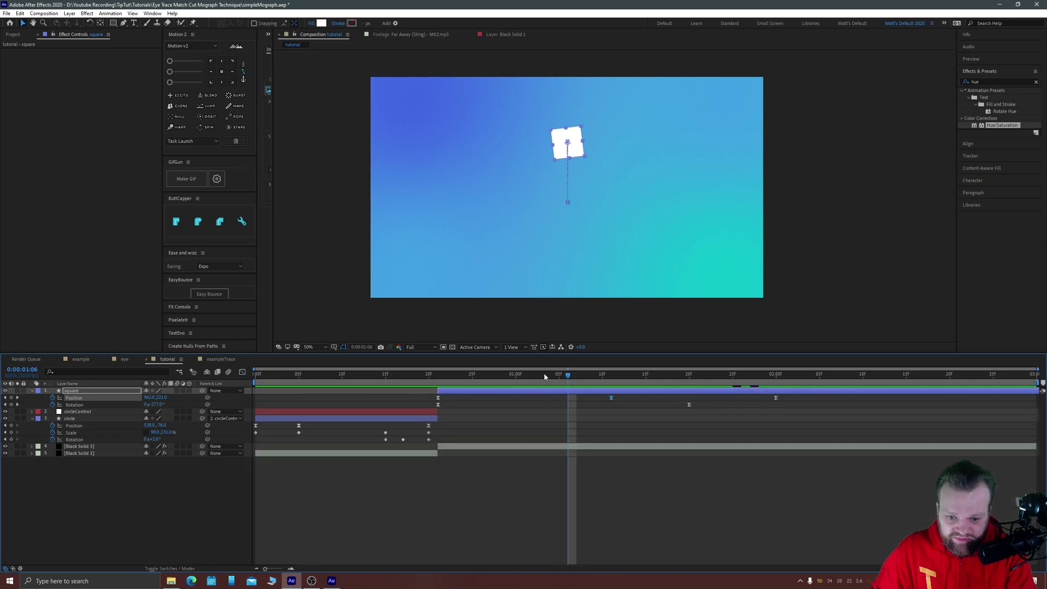
Delay the square's last Rotation keyframe to 1:27 and play back across the cut
{"action": "left_click_drag", "start_coordinate": [567, 376], "coordinate": [750, 405]}
{"action": "left_click", "coordinate": [401, 374]}
{"action": "key", "text": "space"}
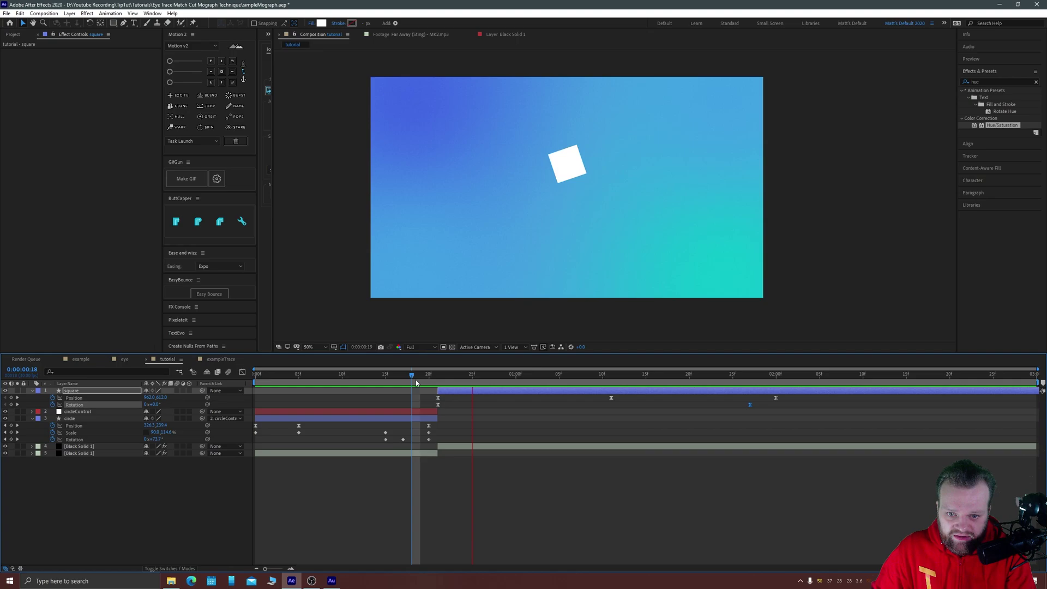
Remove the outgoing ease from the square's frame 21 Rotation keyframe in the speed graph so the spin starts fast
{"action": "mouse_move", "coordinate": [762, 402]}
{"action": "left_mouse_down"}
{"action": "mouse_move", "coordinate": [725, 413]}
{"action": "mouse_move", "coordinate": [431, 415]}
{"action": "mouse_move", "coordinate": [402, 389]}
{"action": "left_mouse_up"}
{"action": "left_click", "coordinate": [242, 372]}
{"action": "left_click_drag", "start_coordinate": [489, 398], "coordinate": [438, 399]}
{"action": "key", "text": "shift+F3"}
Scrub the square's rotation after the cut and play the whole animation from the start
{"action": "left_click_drag", "start_coordinate": [255, 381], "coordinate": [447, 380]}
{"action": "key", "text": "space"}
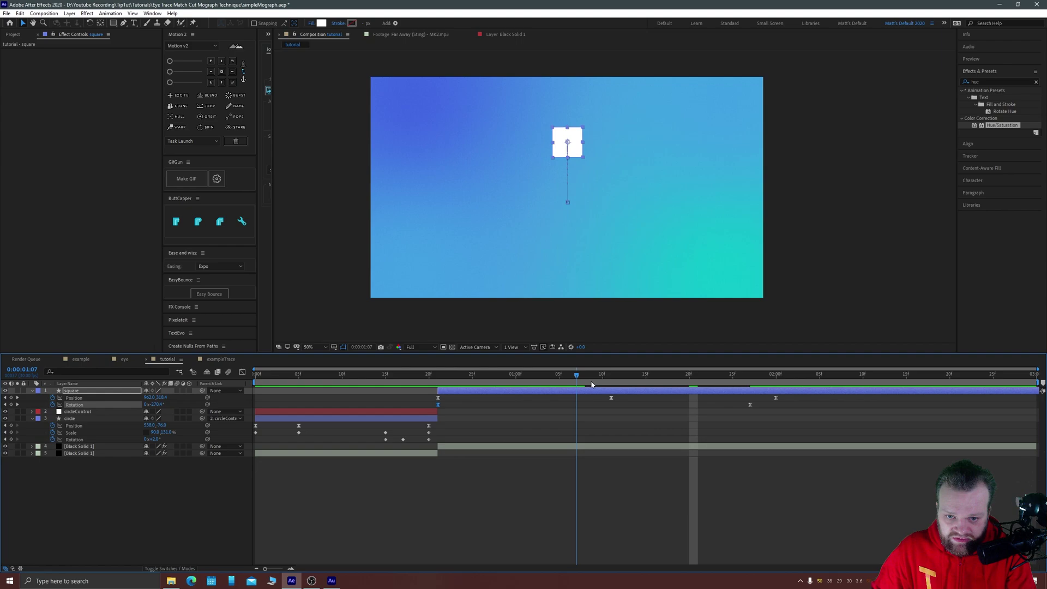
{"action": "left_click_drag", "start_coordinate": [760, 391], "coordinate": [136, 373]}
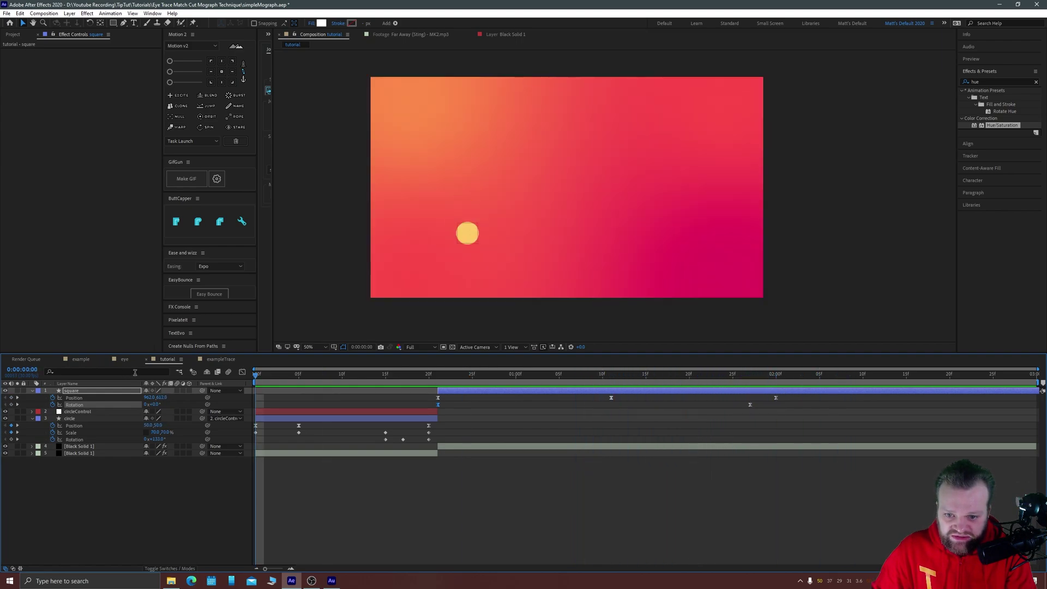
{"action": "key", "text": "space"}
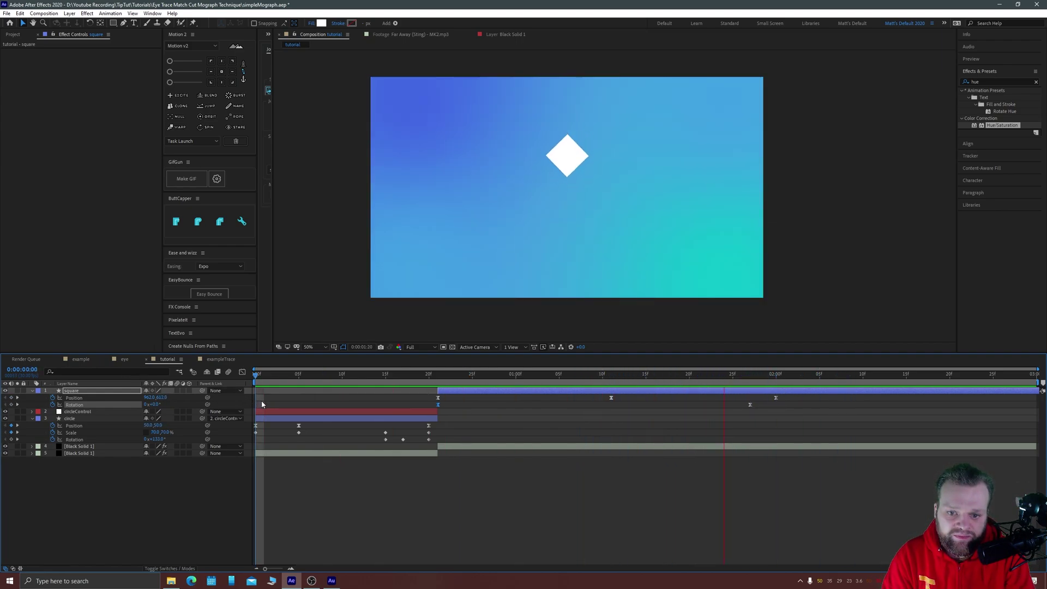
{"action": "key", "text": "space"}
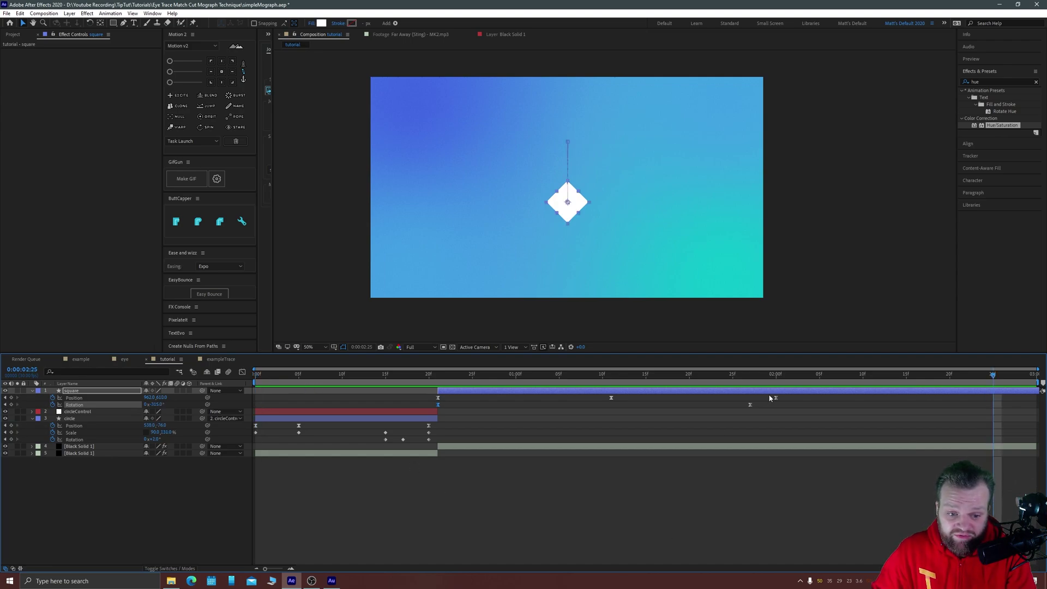
Try compressing the timing of the square's Position and Rotation keyframes so the last Position keyframe falls at 1:26
{"action": "left_click_drag", "start_coordinate": [823, 415], "coordinate": [455, 389]}
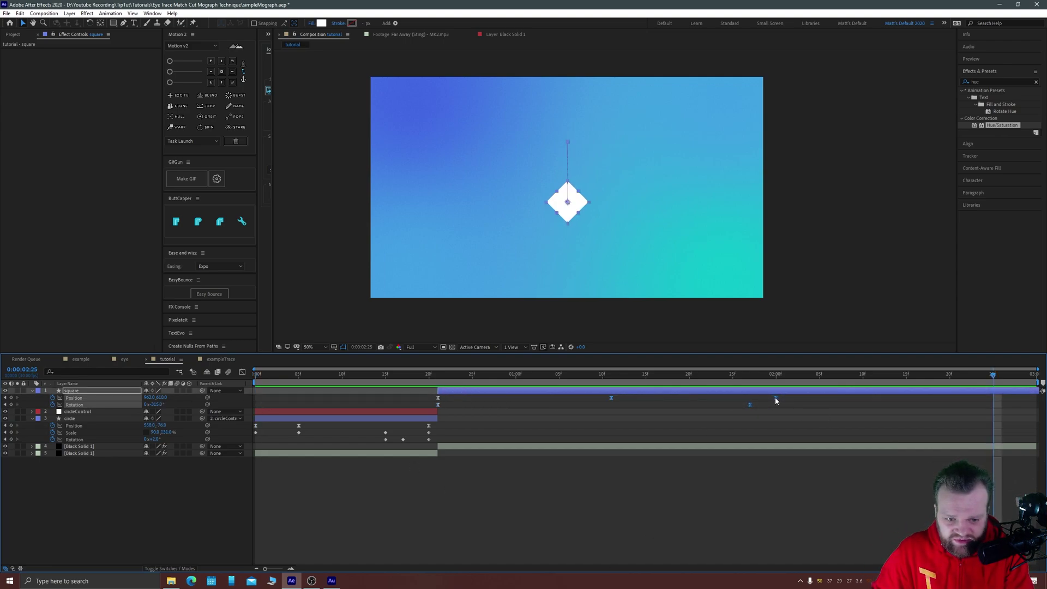
{"action": "left_click_drag", "start_coordinate": [775, 398], "coordinate": [738, 400]}
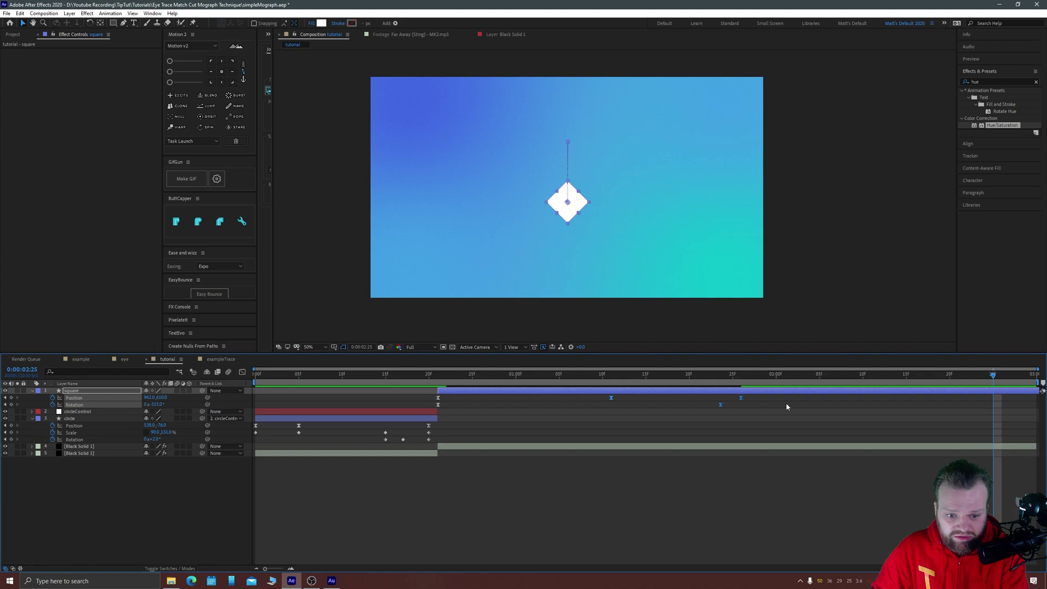
{"action": "key", "text": "ctrl+z"}
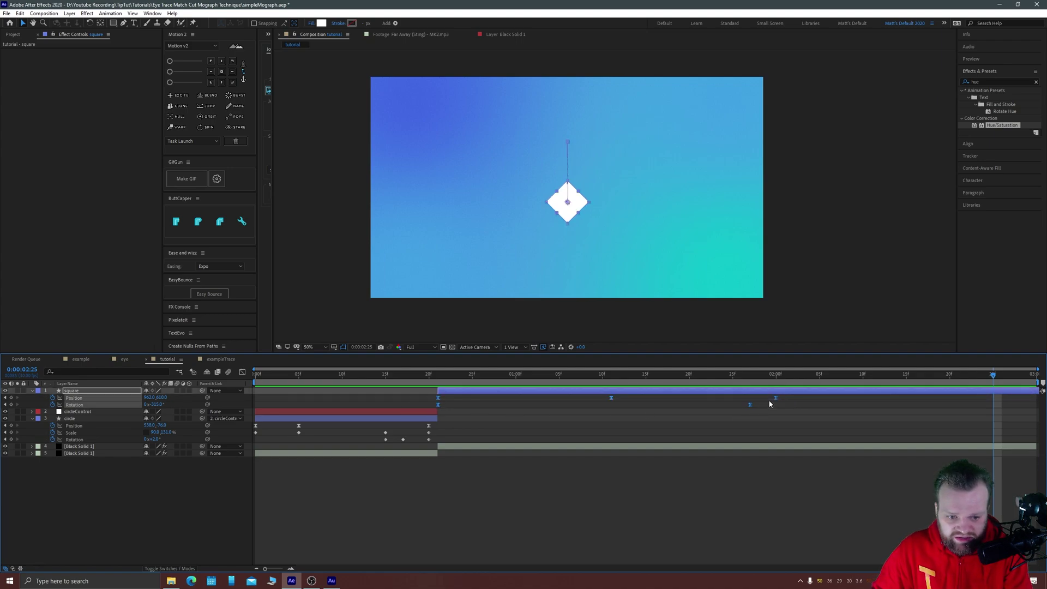
Compress the square's keyframe timing so the last Position keyframe falls at 1:20 and the last Rotation keyframe at 1:17, and preview it
{"action": "left_click_drag", "start_coordinate": [776, 399], "coordinate": [726, 401]}
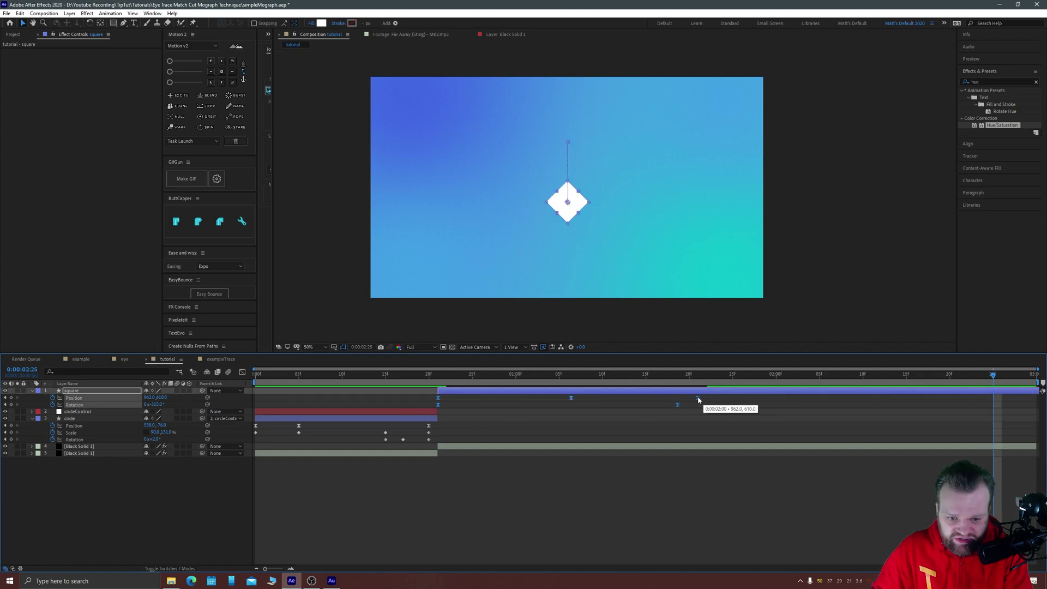
{"action": "left_click_drag", "start_coordinate": [435, 374], "coordinate": [214, 390]}
{"action": "left_click", "coordinate": [669, 412]}
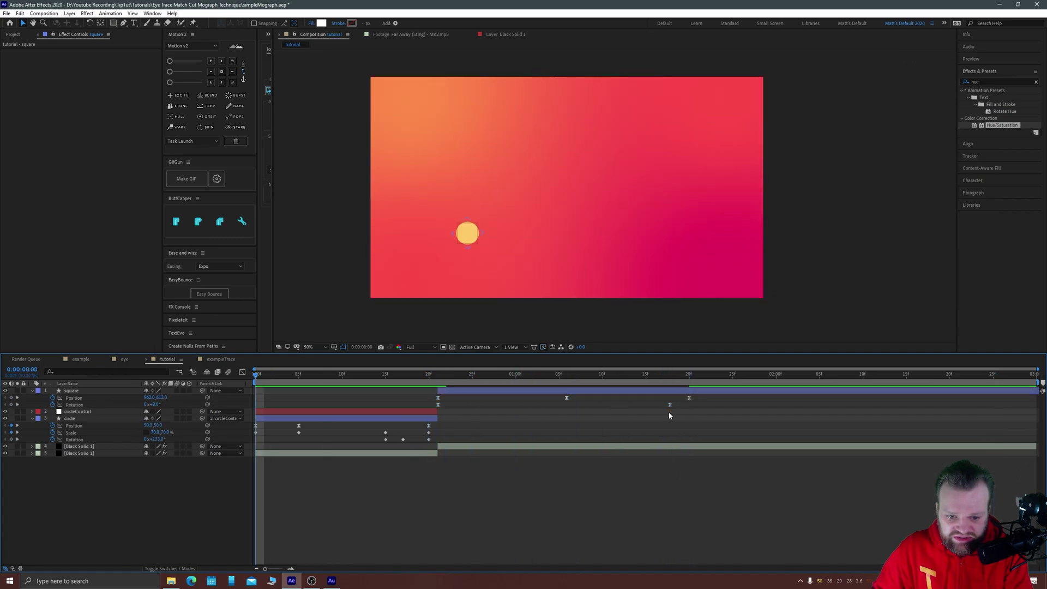
{"action": "left_click", "coordinate": [669, 405]}
{"action": "left_click_drag", "start_coordinate": [669, 405], "coordinate": [662, 405]}
{"action": "key", "text": "space"}
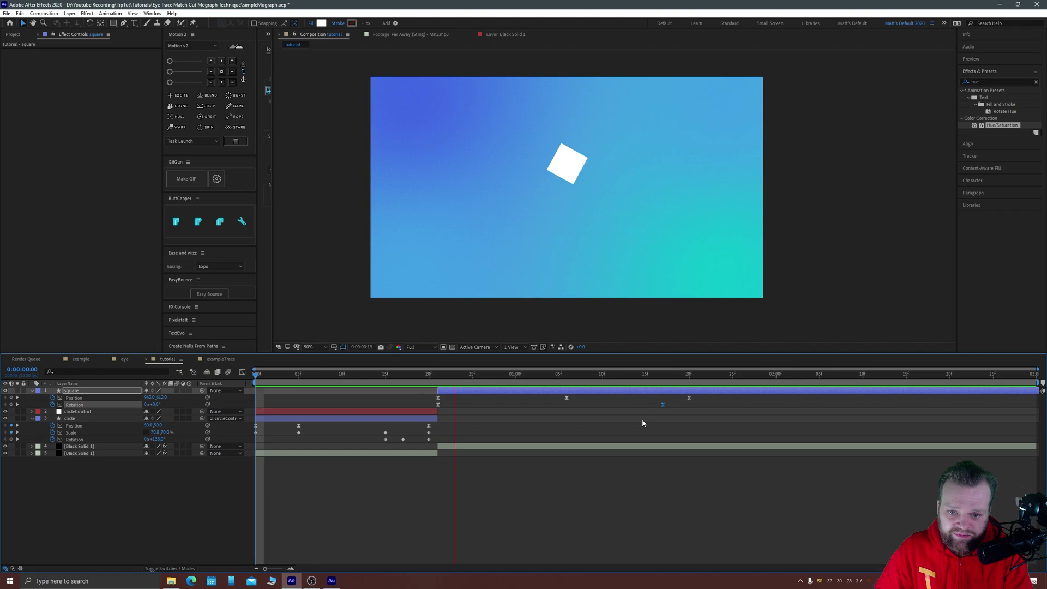
End the work area at 1:20, trim the composition to it, and play back the shortened animation
{"action": "left_click", "coordinate": [689, 375]}
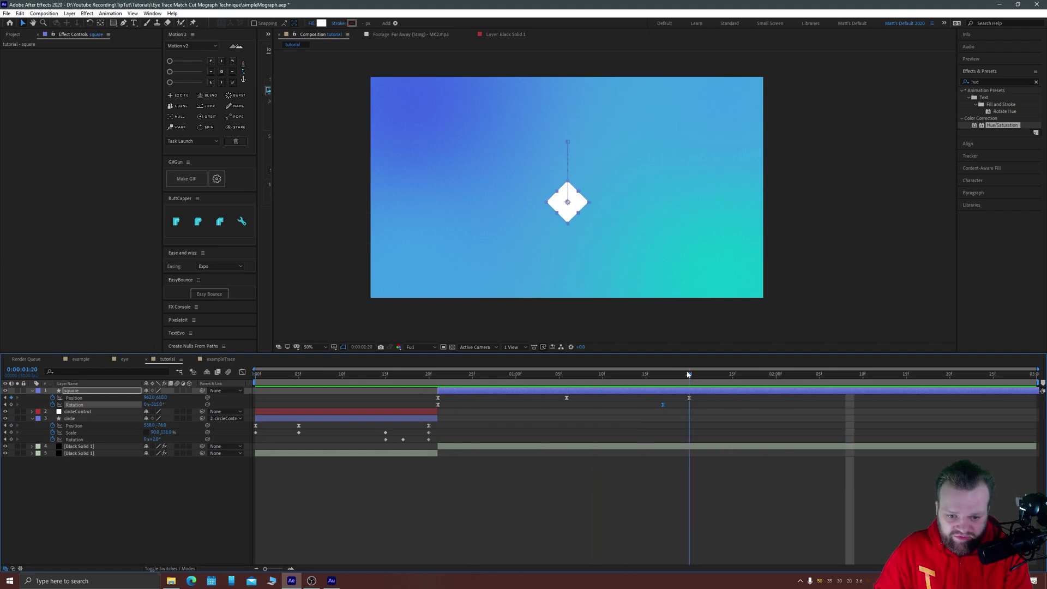
{"action": "key", "text": "n"}
{"action": "right_click", "coordinate": [619, 382]}
{"action": "left_click", "coordinate": [645, 406]}
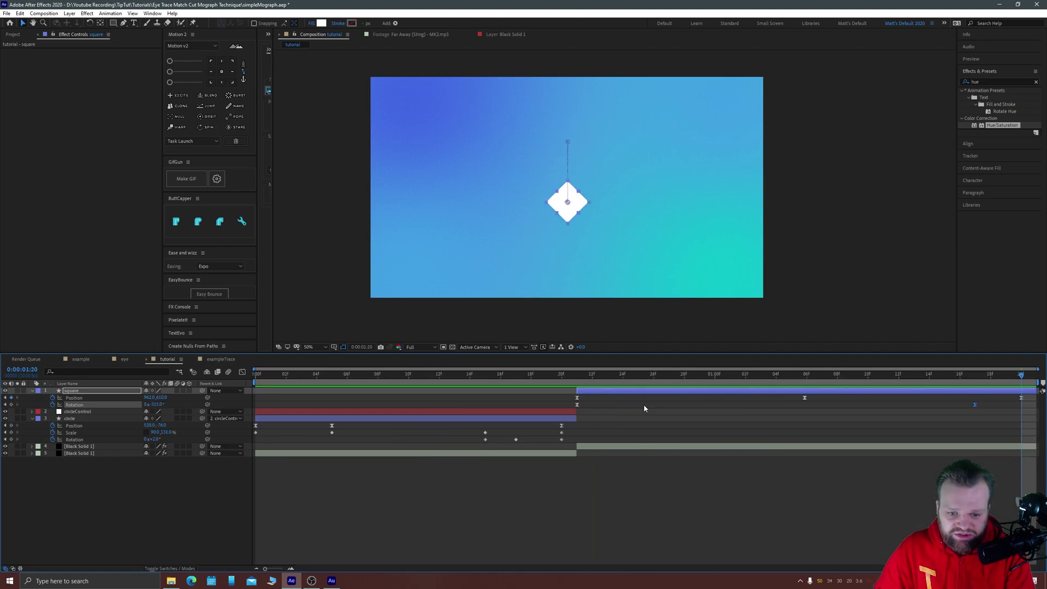
{"action": "key", "text": "space"}
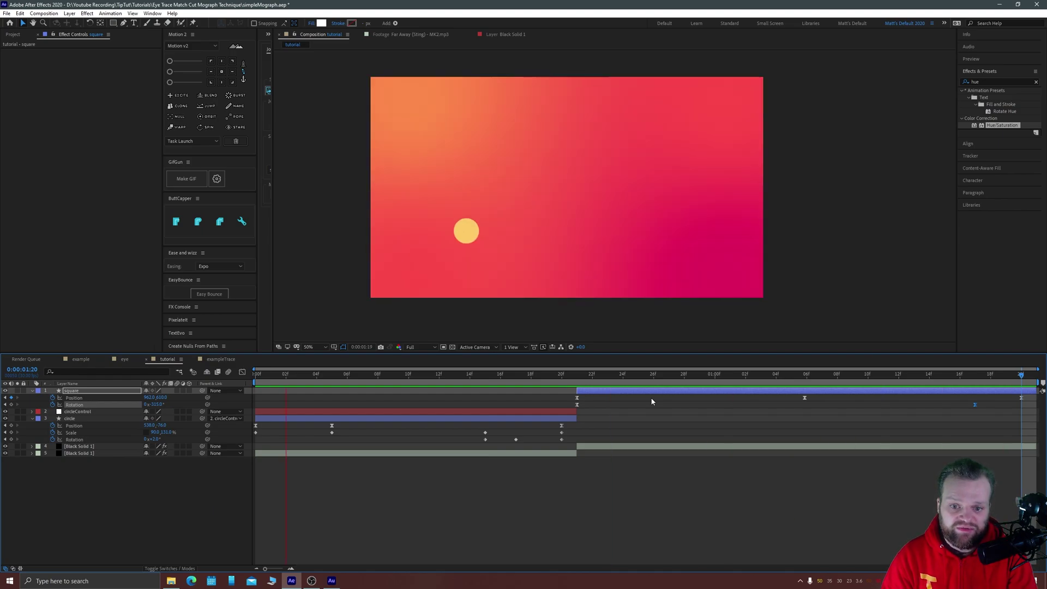